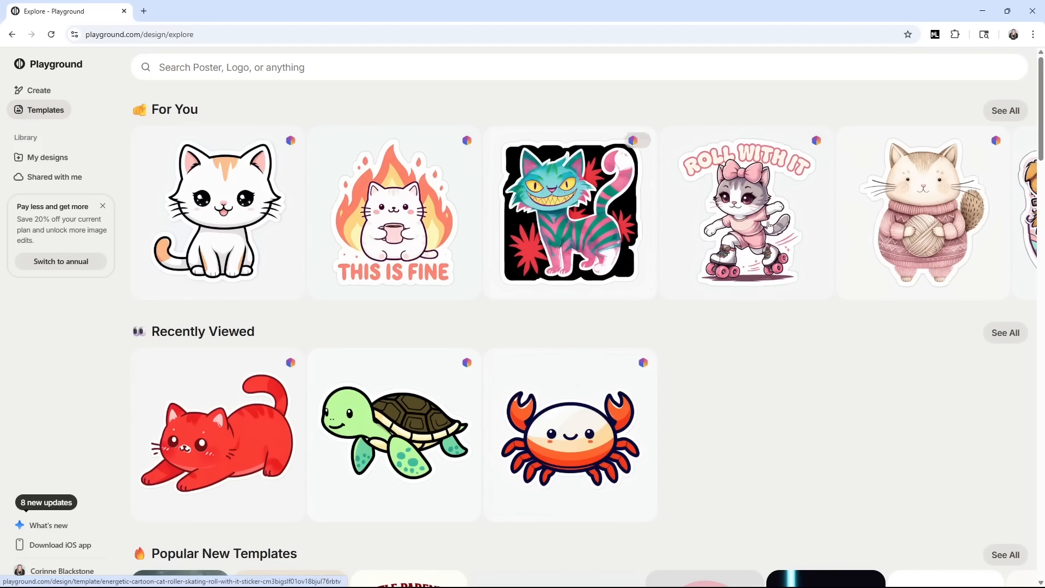
- Browse the template gallery's categories from For You down to Typography Templates and return to the start of the page
scroll(659, 212, "down", 2)
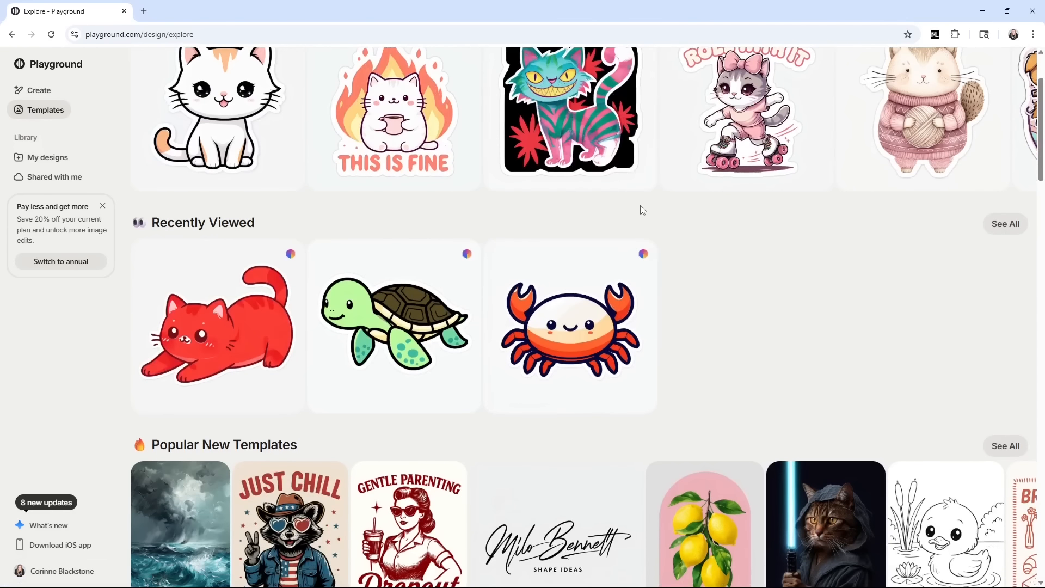
scroll(706, 228, "down", 2)
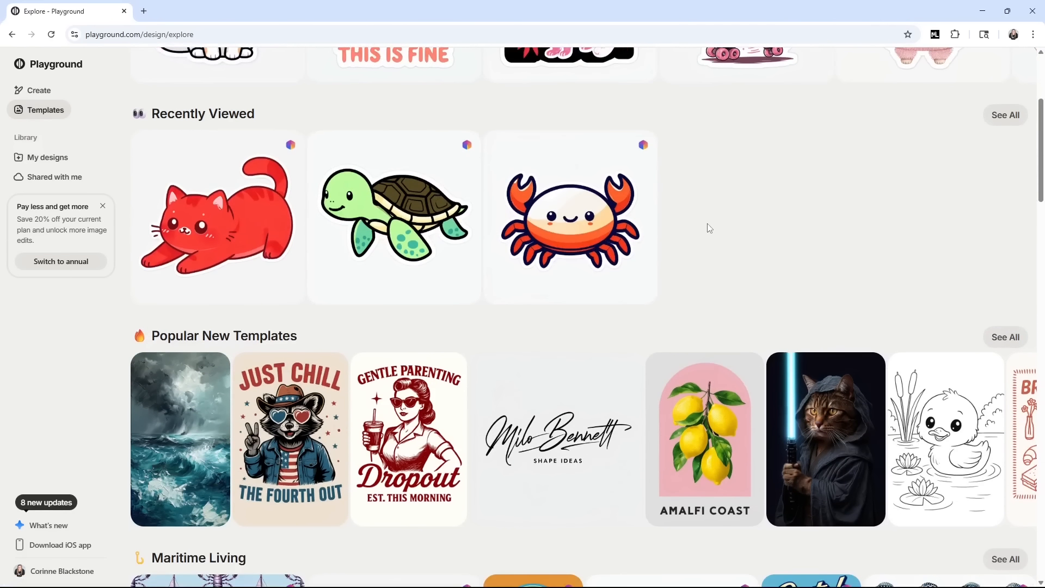
scroll(710, 230, "down", 5)
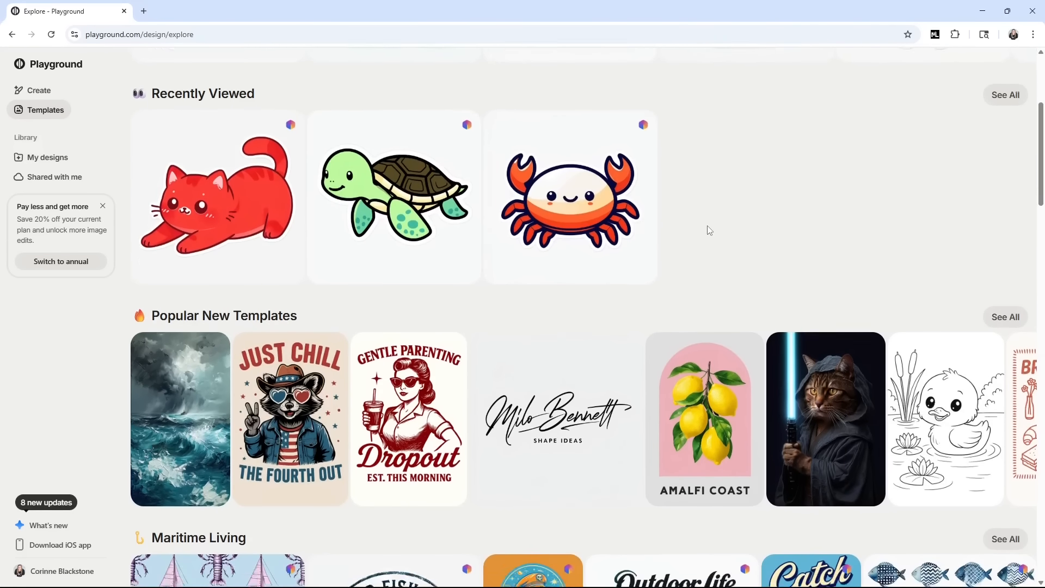
scroll(706, 226, "down", 1)
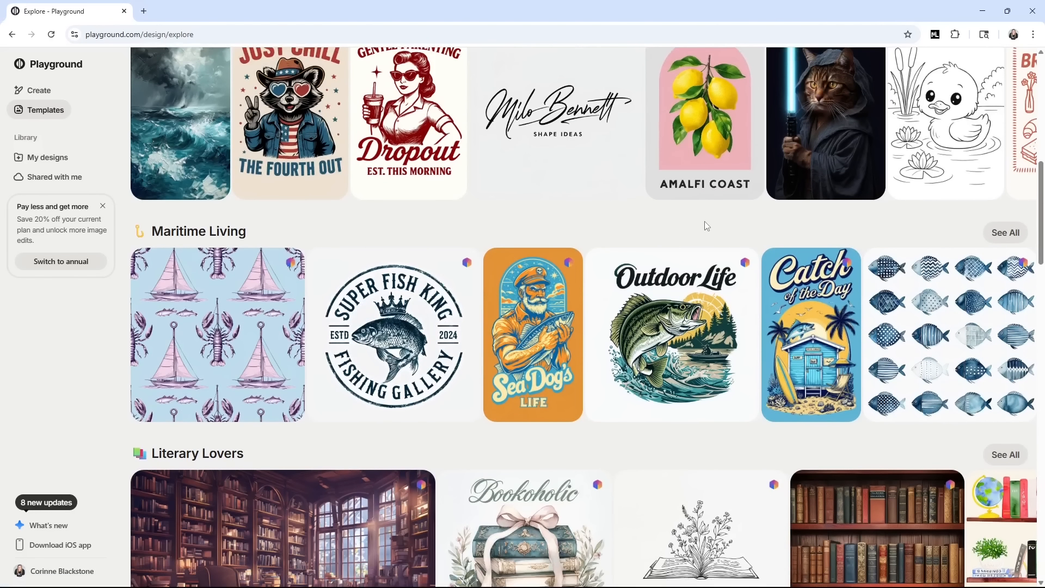
scroll(705, 222, "down", 3)
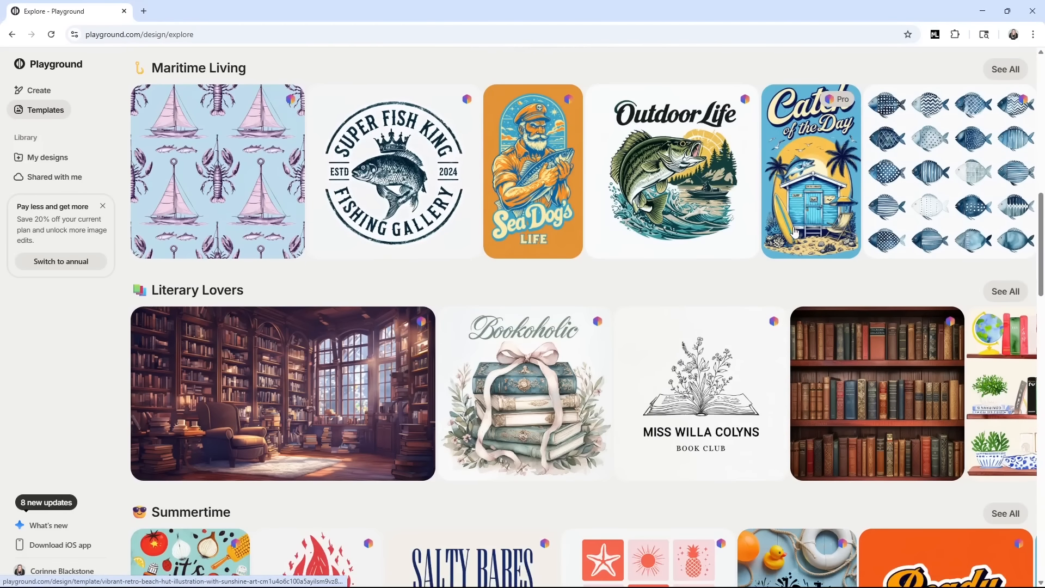
scroll(800, 229, "down", 5)
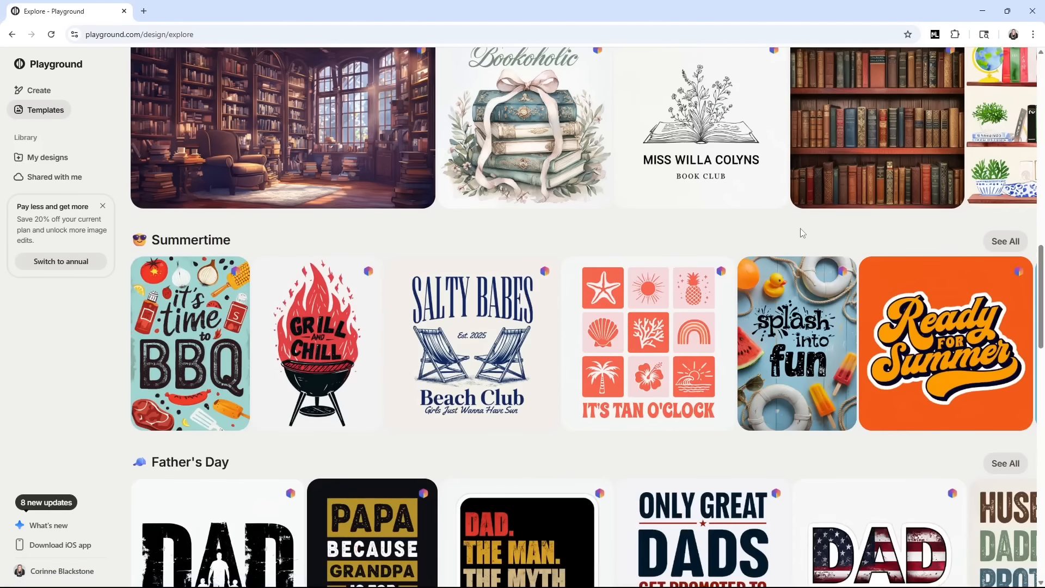
scroll(803, 233, "down", 2)
scroll(802, 233, "down", 6)
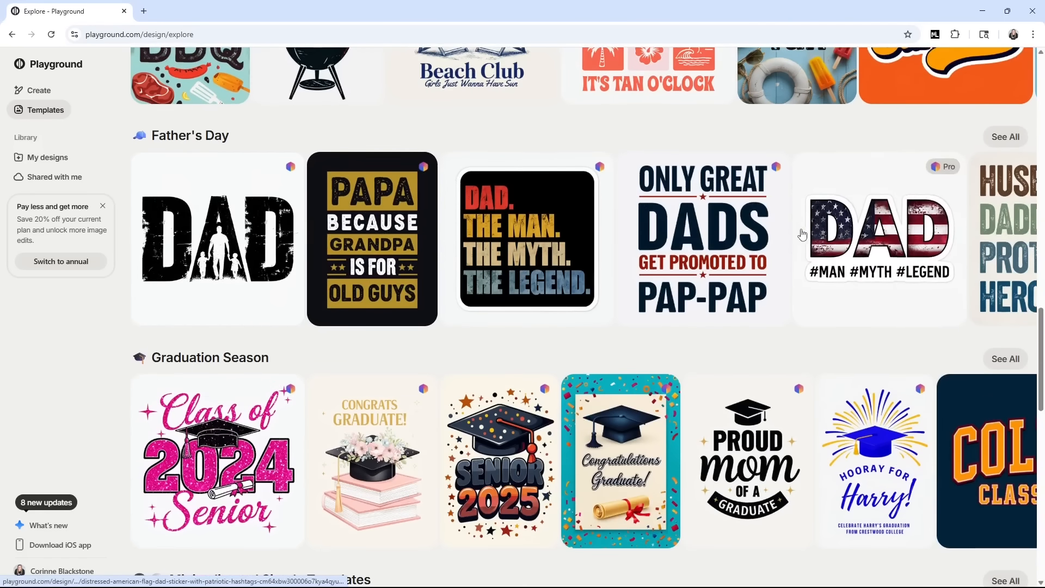
scroll(802, 234, "down", 6)
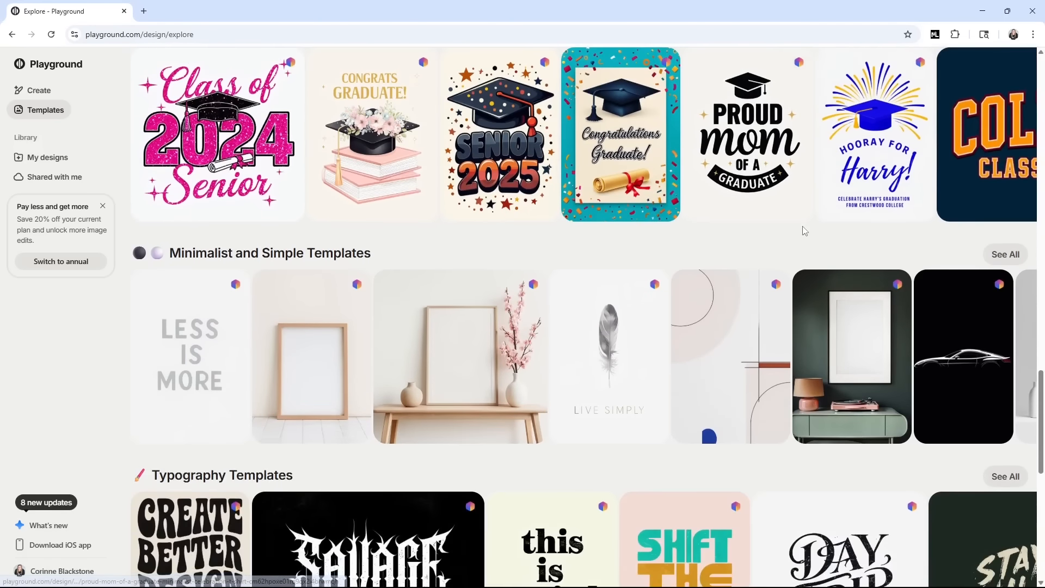
scroll(661, 321, "up", 20)
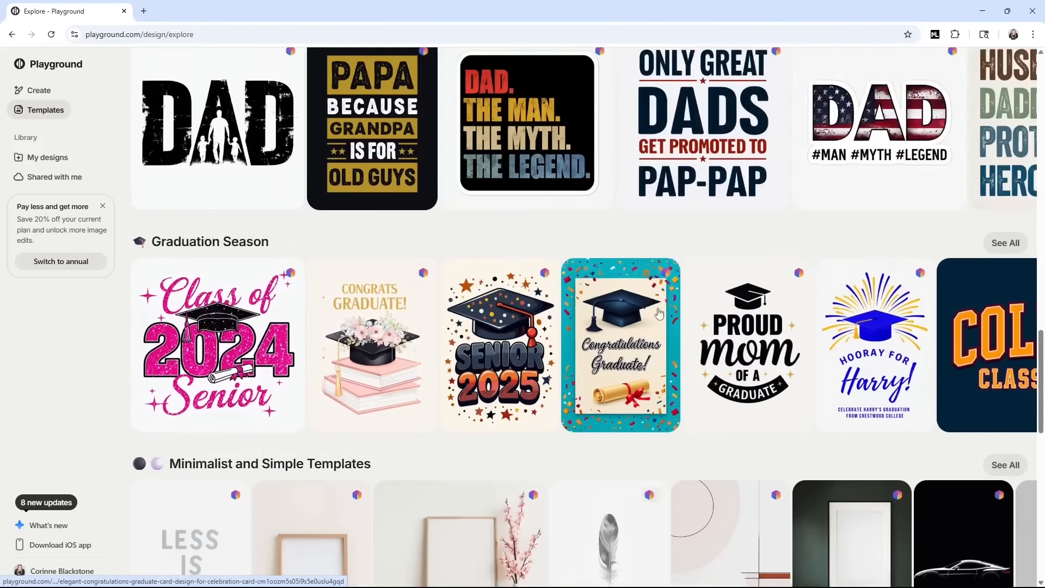
scroll(658, 312, "up", 12)
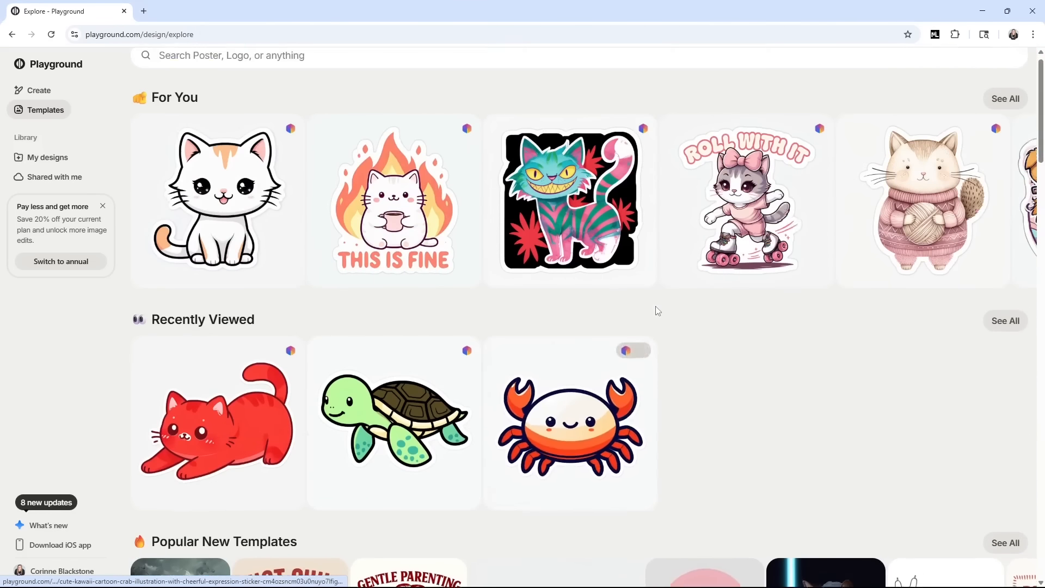
- Browse the saved projects in My designs and check the Shared with me library
left_click(52, 160)
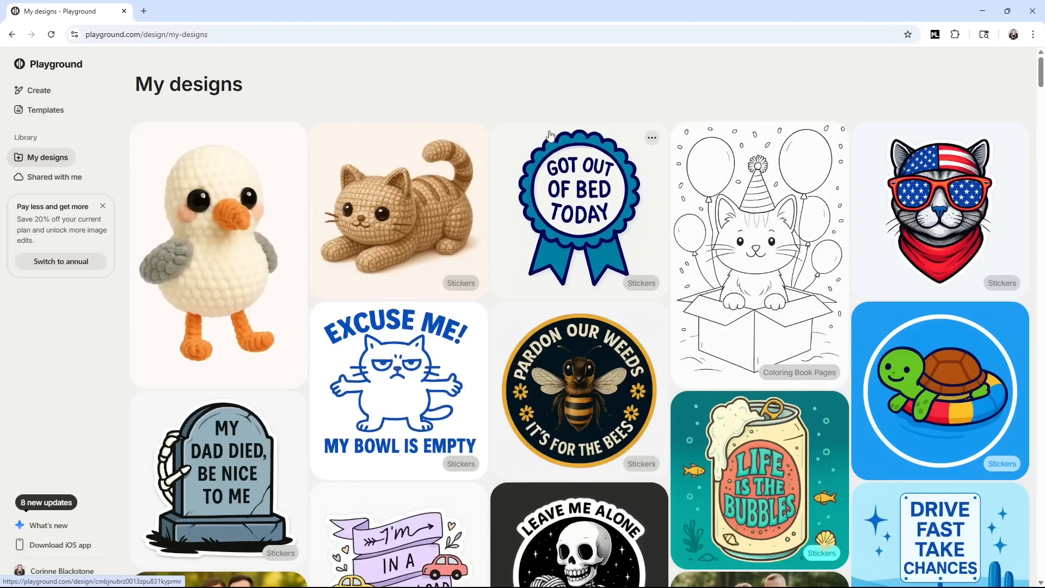
scroll(550, 135, "down", 10)
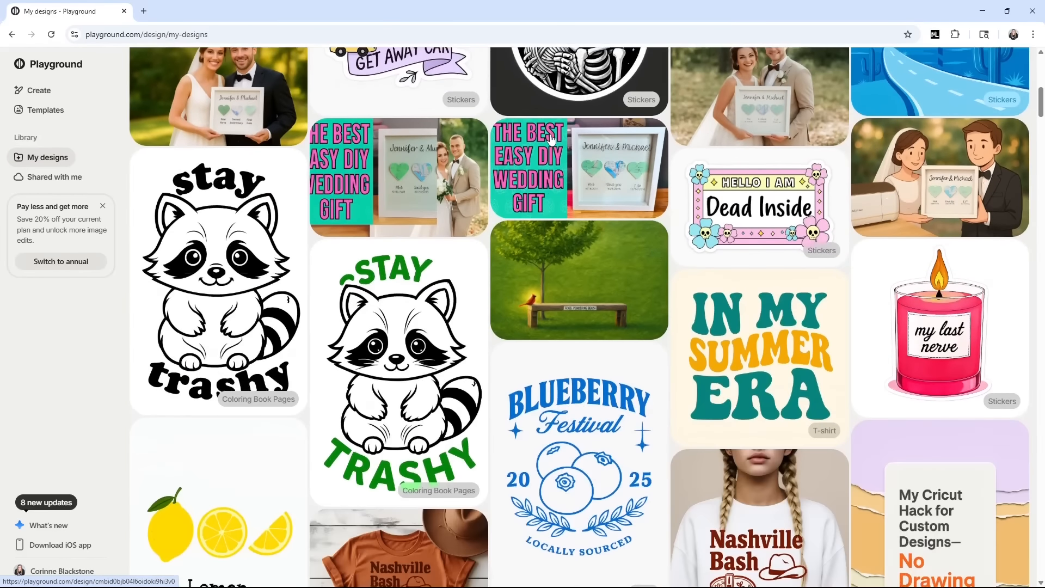
scroll(550, 137, "down", 9)
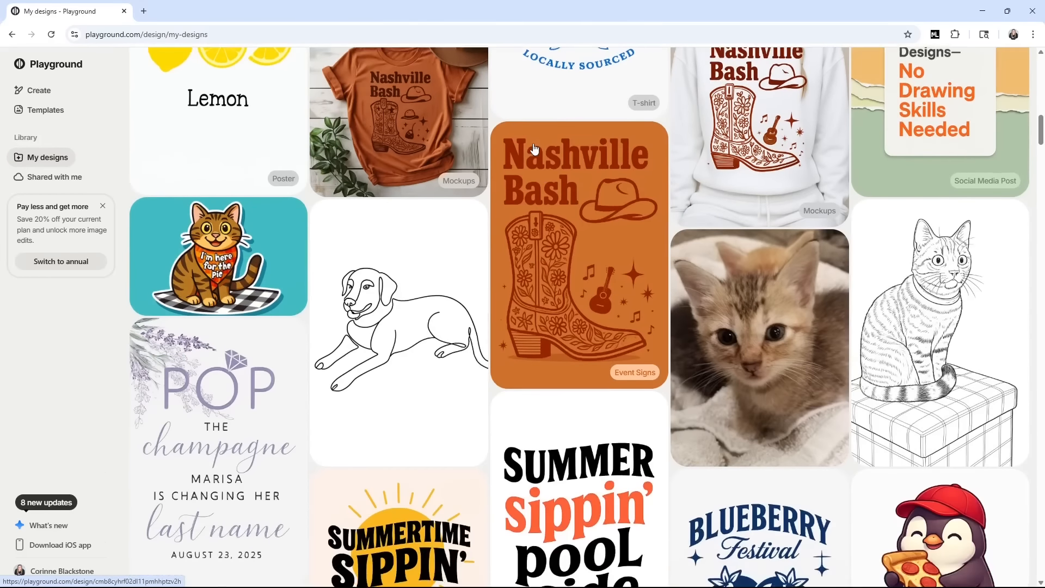
scroll(535, 148, "down", 10)
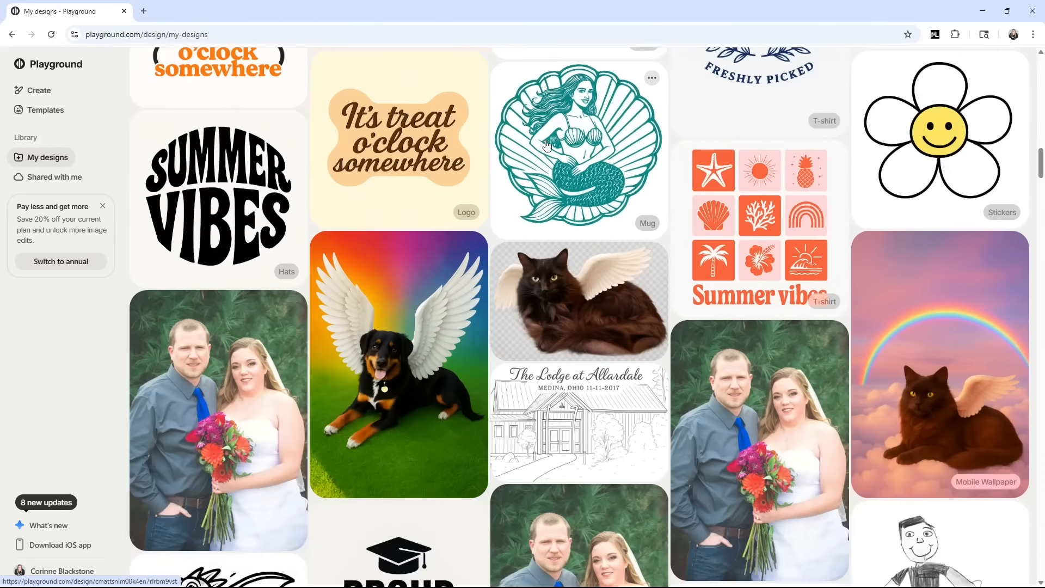
scroll(547, 146, "down", 4)
scroll(522, 162, "up", 12)
scroll(521, 162, "up", 20)
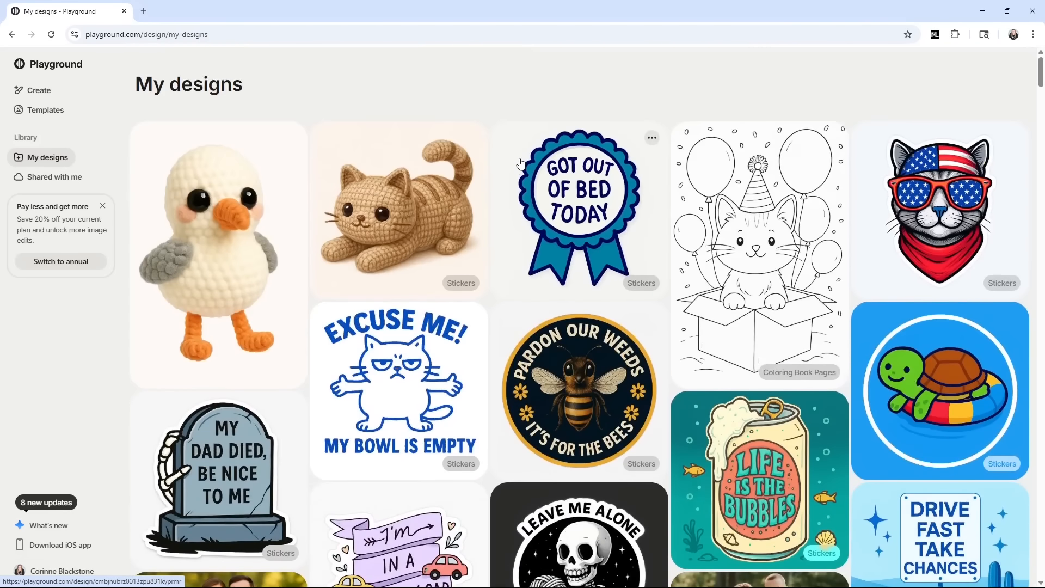
left_click(69, 180)
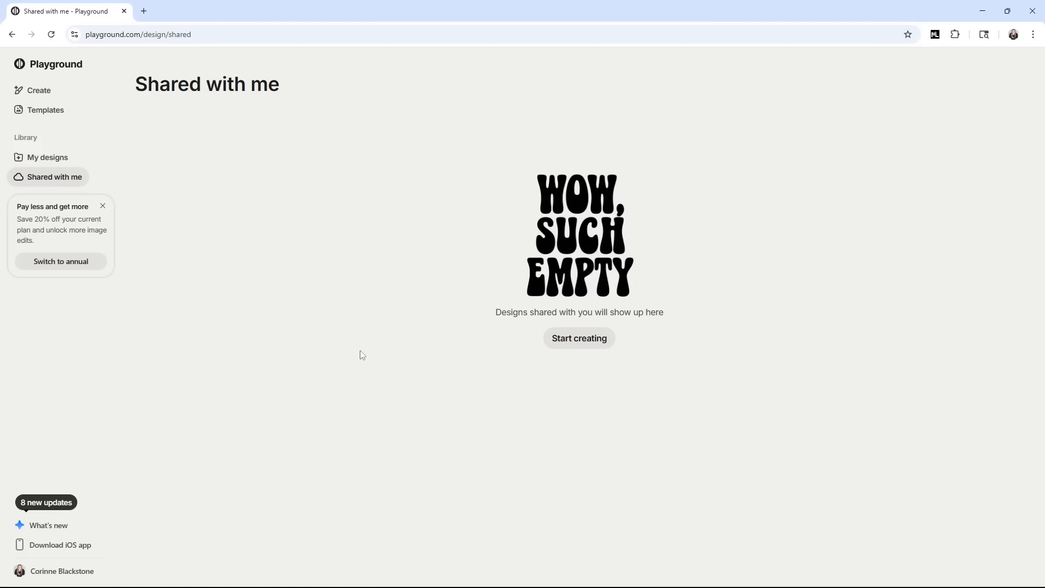
- Read through the What's new page, covering ad templates, added fonts, transparent image insertion and multiple image uploads
left_click(43, 526)
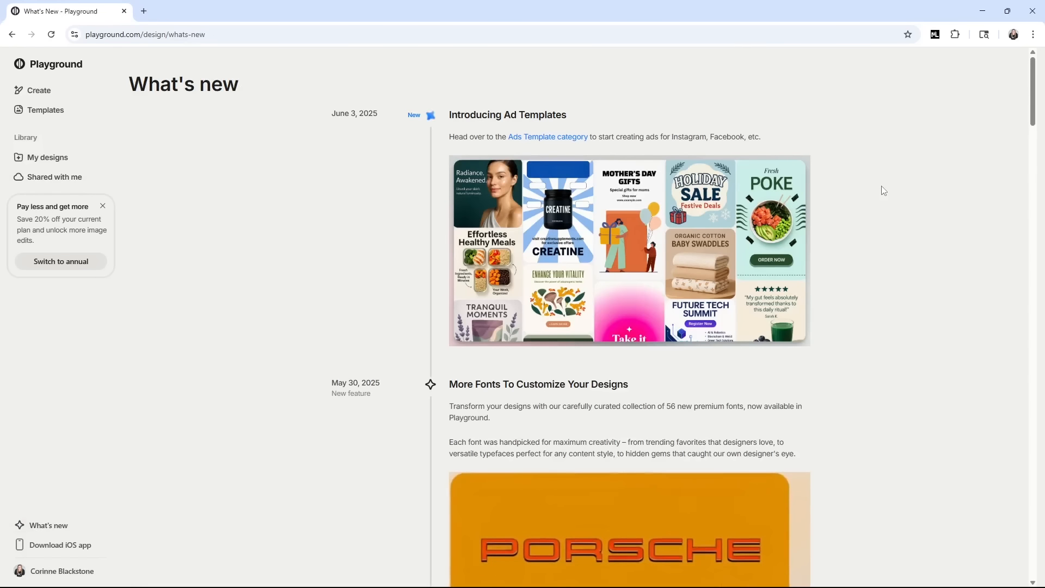
scroll(884, 207, "down", 2)
scroll(884, 207, "down", 4)
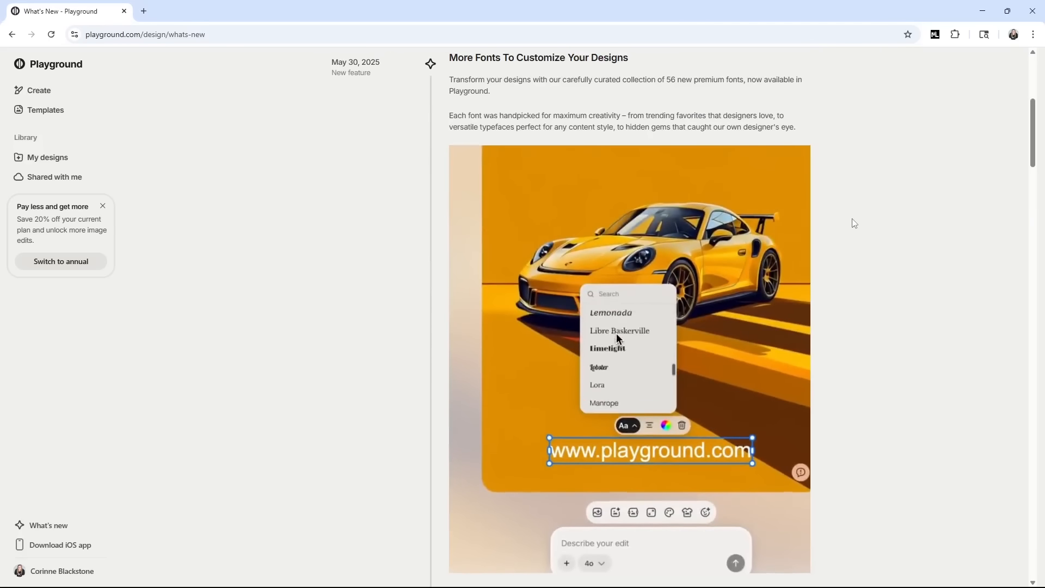
scroll(856, 218, "down", 2)
scroll(855, 223, "down", 6)
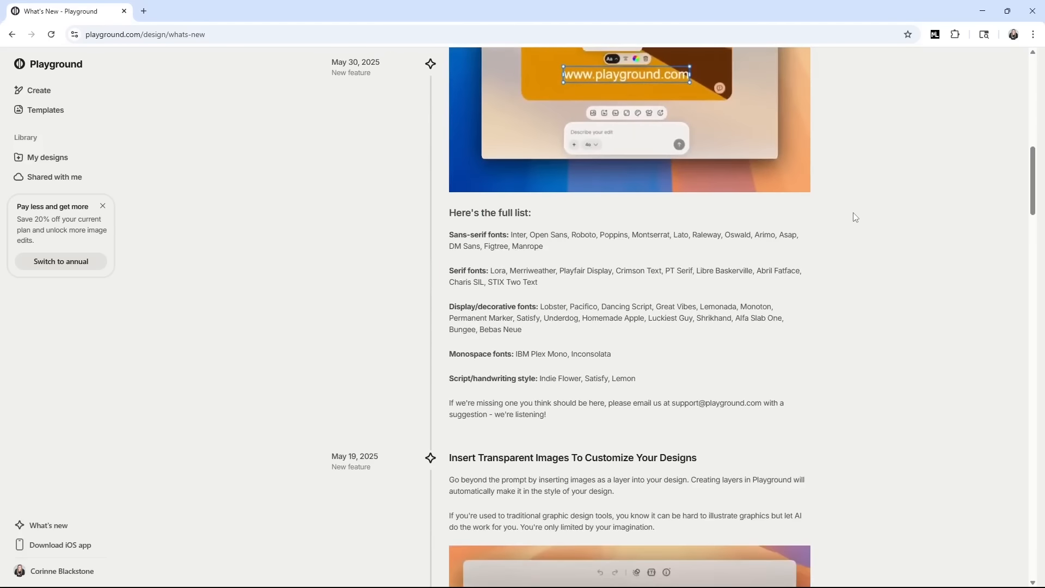
scroll(855, 217, "down", 1)
scroll(855, 218, "down", 10)
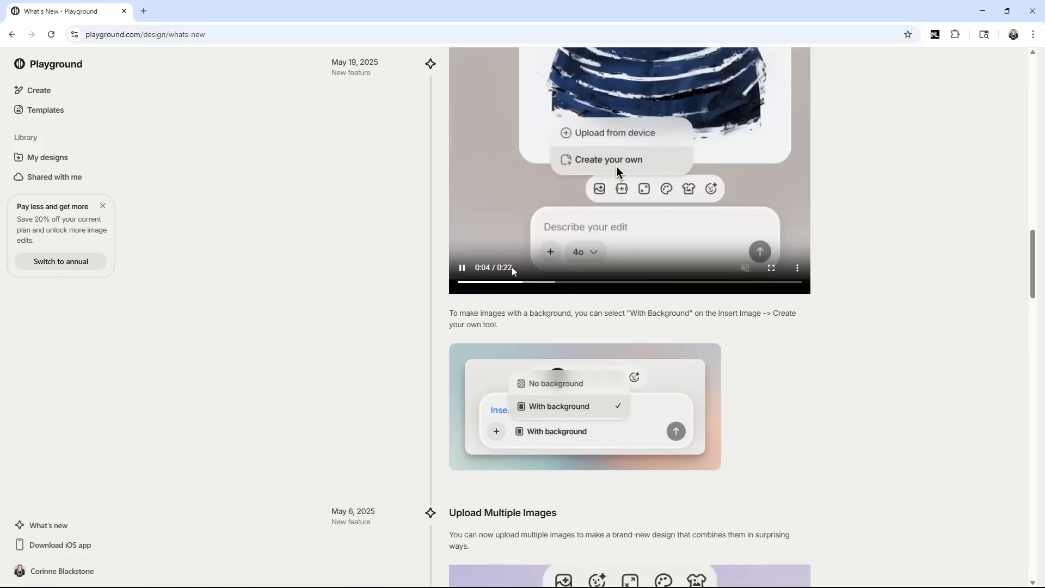
scroll(496, 256, "up", 11)
scroll(348, 263, "up", 13)
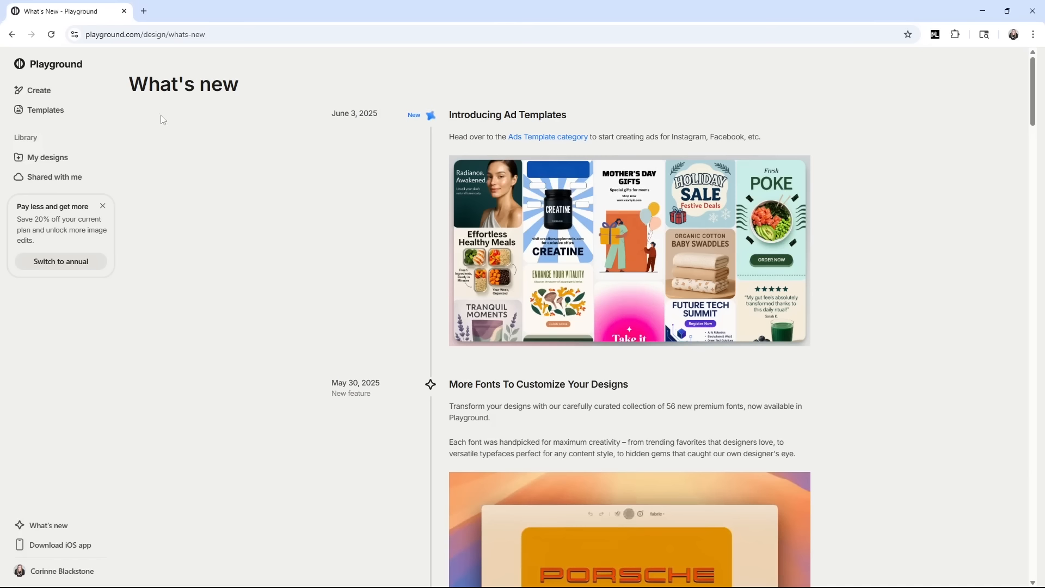
- Return to the design home page and open the Stickers template category, with its template search field active
left_click(49, 65)
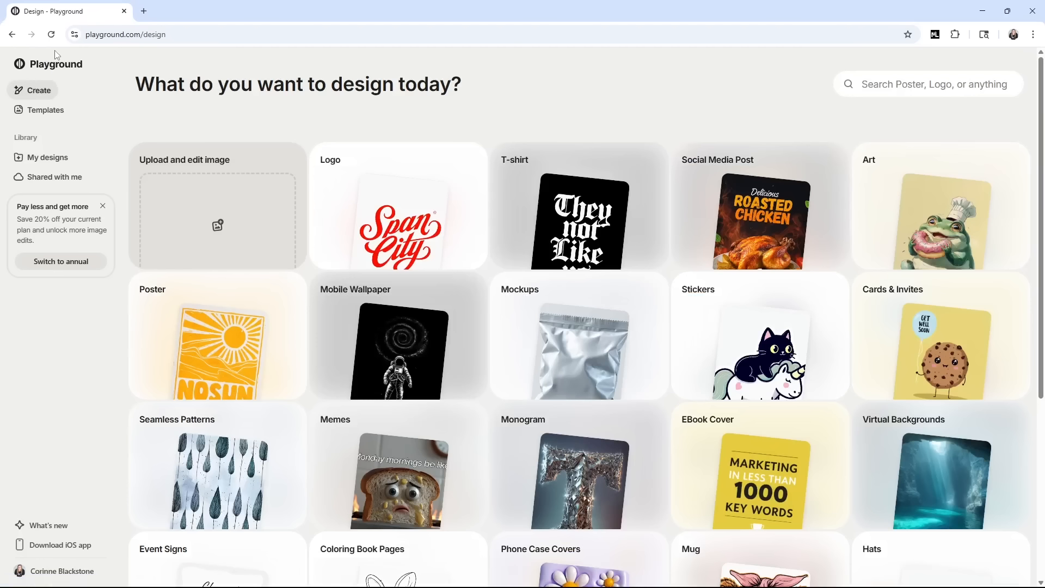
left_click(690, 329)
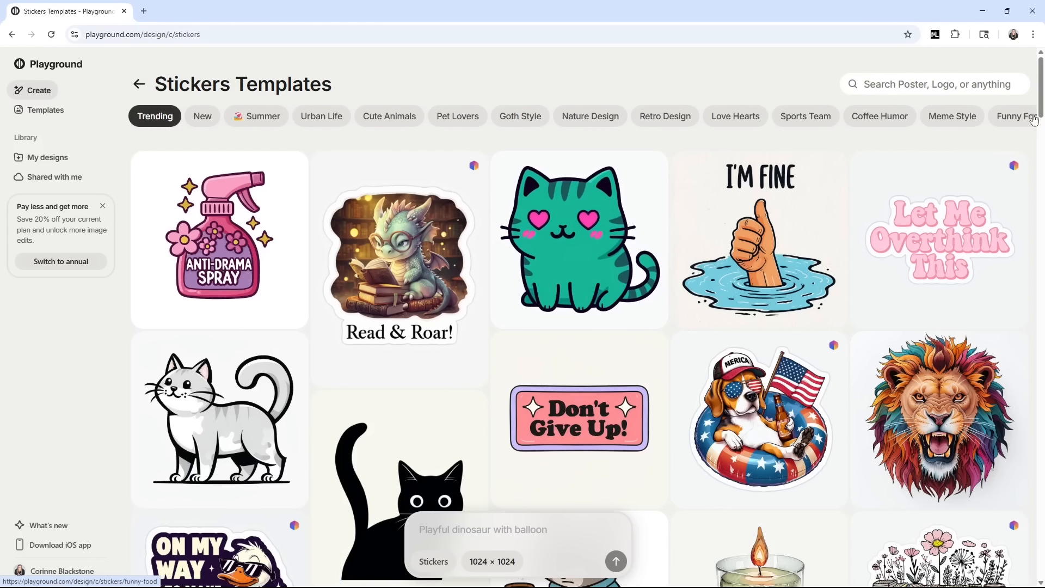
left_click(919, 85)
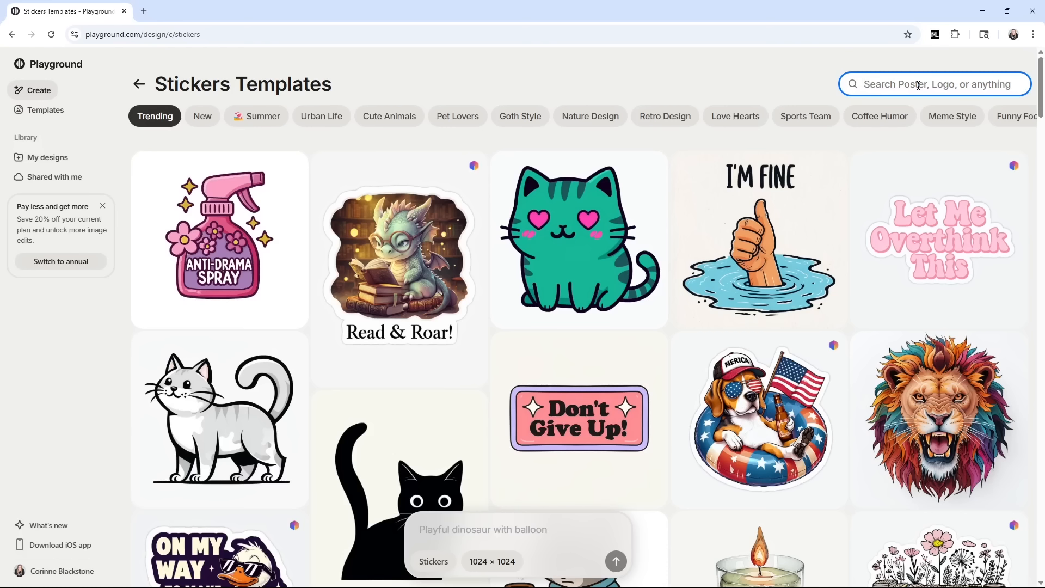
- Look through the design types available for creating a new design from a text prompt
left_click(552, 527)
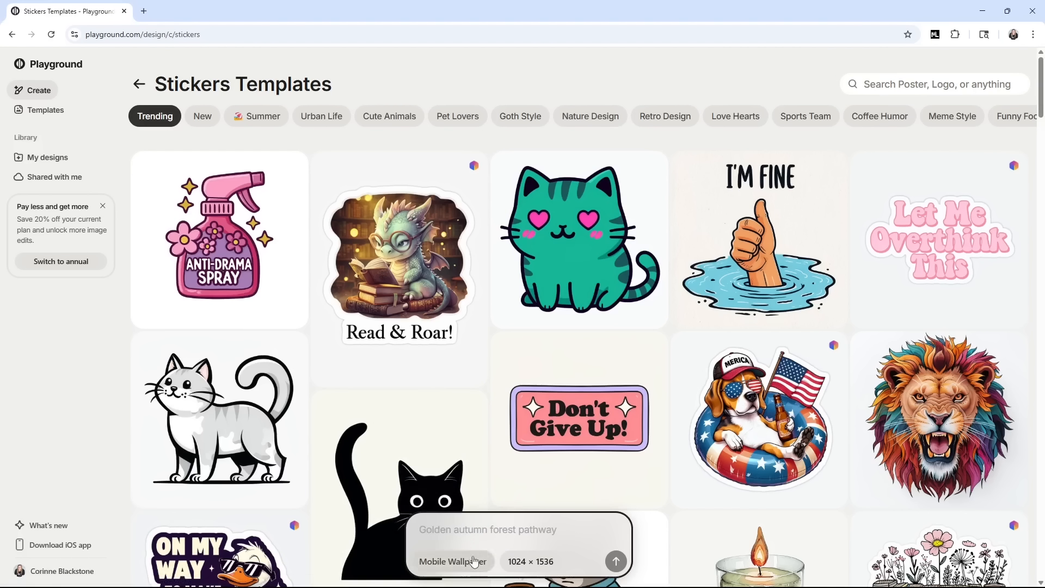
left_click(453, 562)
scroll(459, 517, "down", 5)
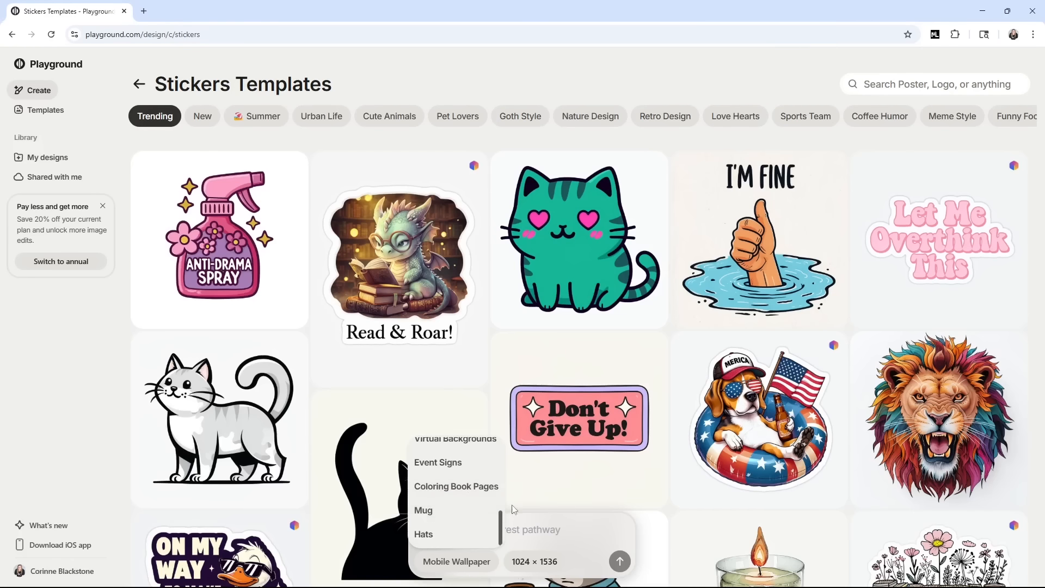
left_click(560, 538)
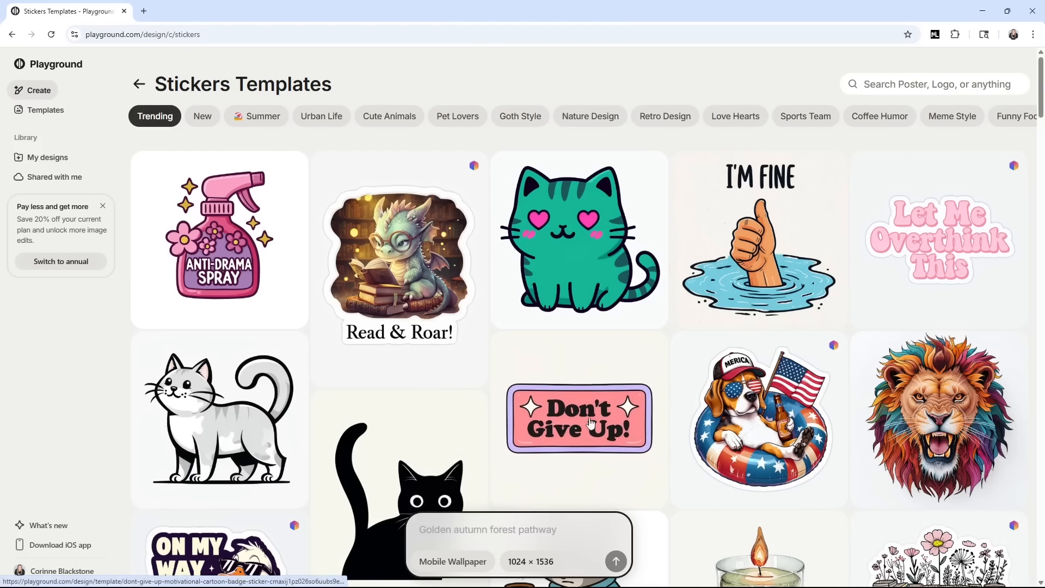
- Open the teal heart-eyed cat sticker template and inspect its editing model choices and image upload option
left_click(561, 265)
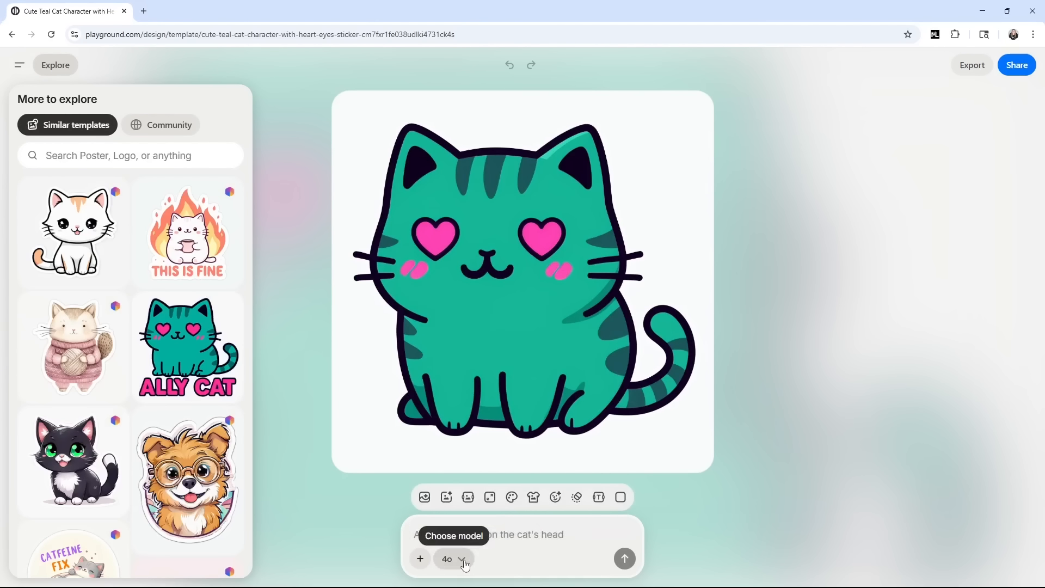
left_click(463, 561)
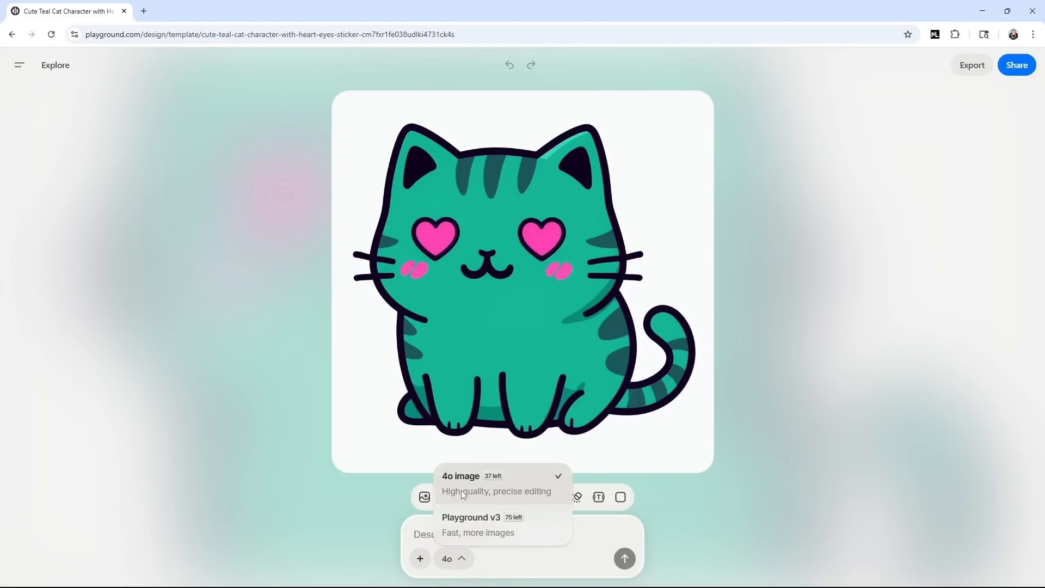
left_click(455, 559)
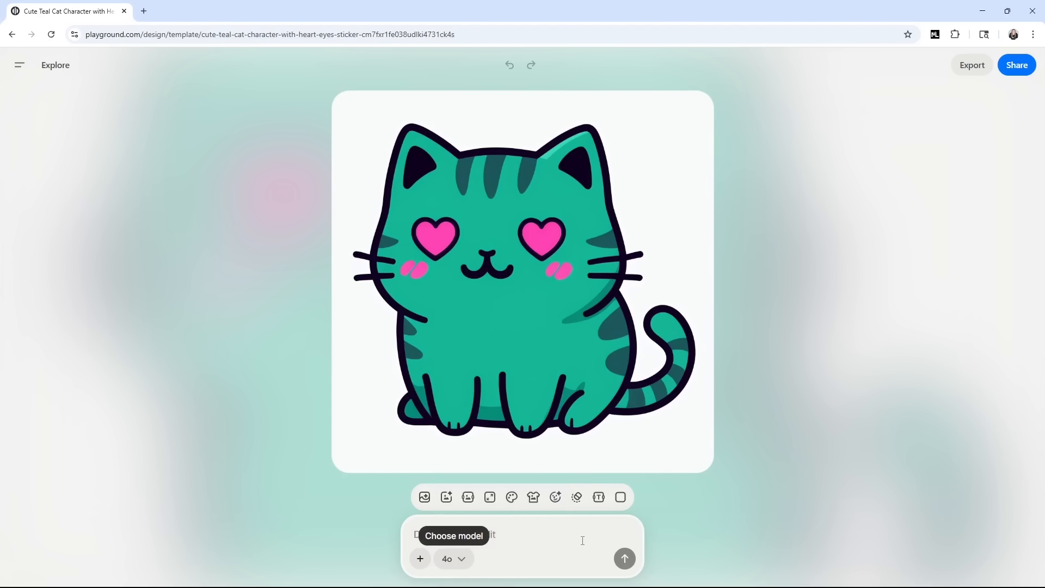
left_click(420, 559)
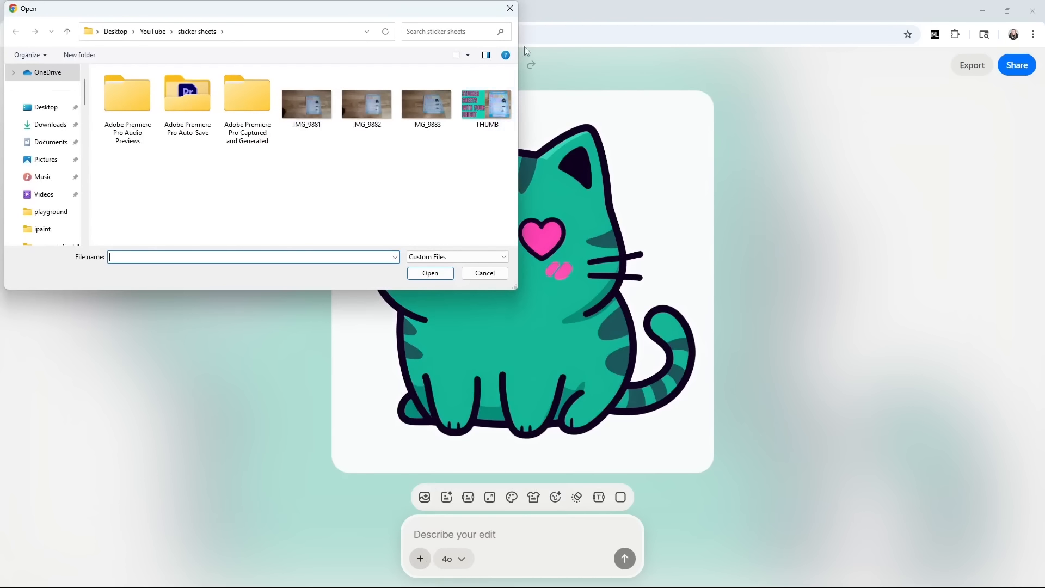
left_click(510, 8)
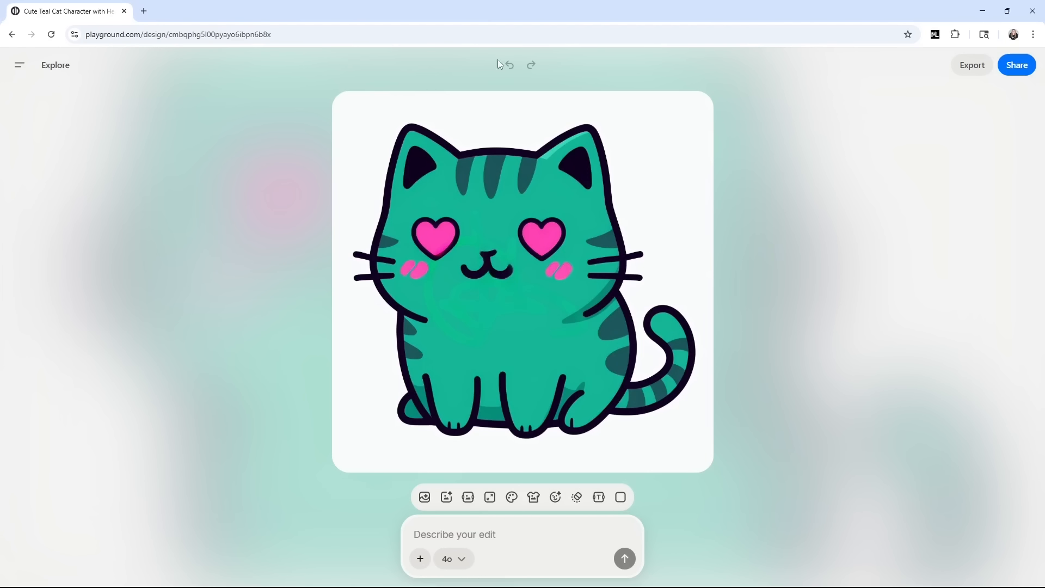
- View the similar templates offered for the cat sticker and return to the design home page
left_click(47, 67)
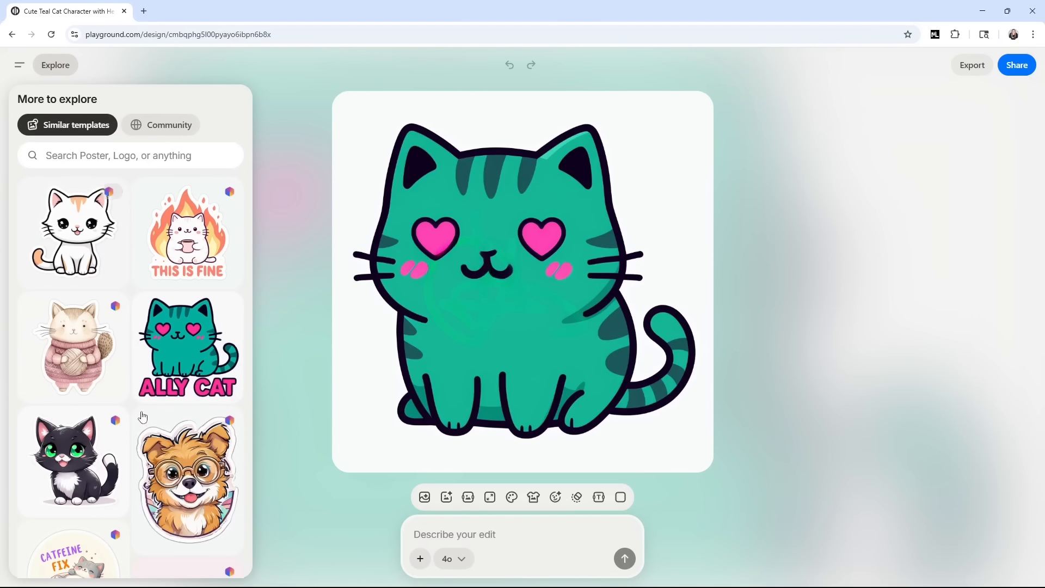
left_click(19, 64)
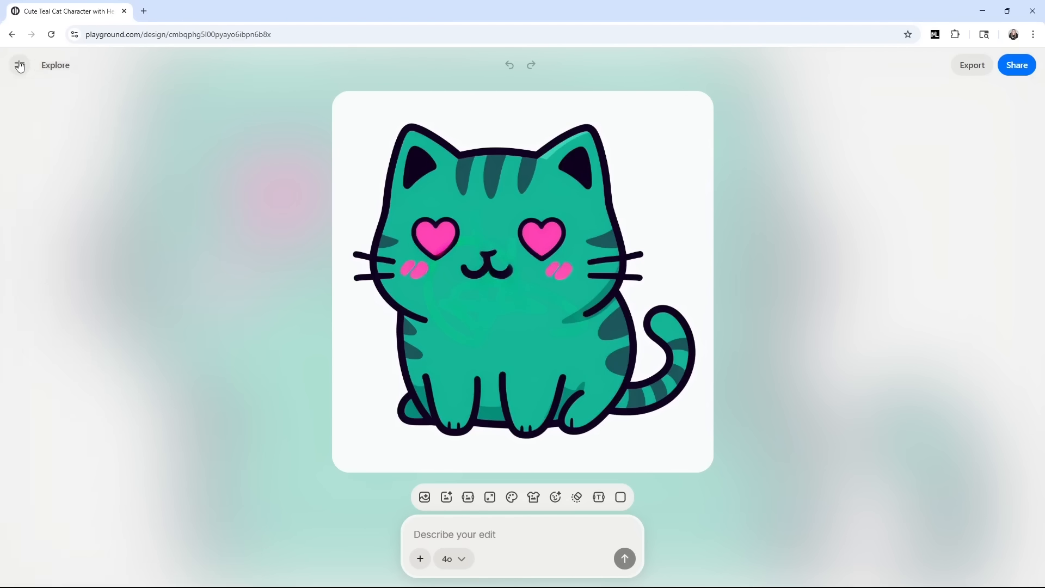
left_click(28, 70)
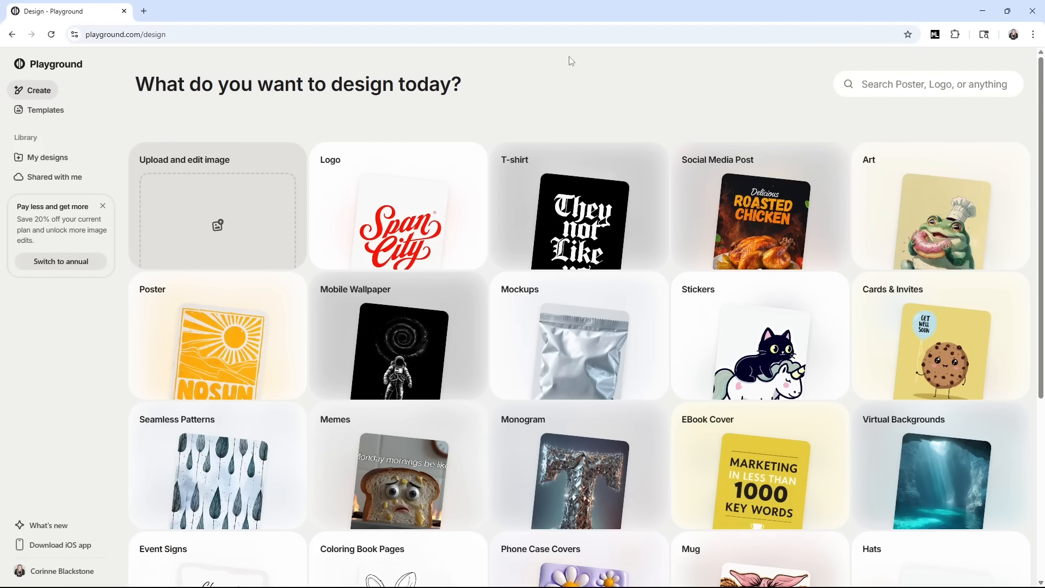
- Look over the available design categories and open the T-shirt template gallery
scroll(441, 168, "down", 3)
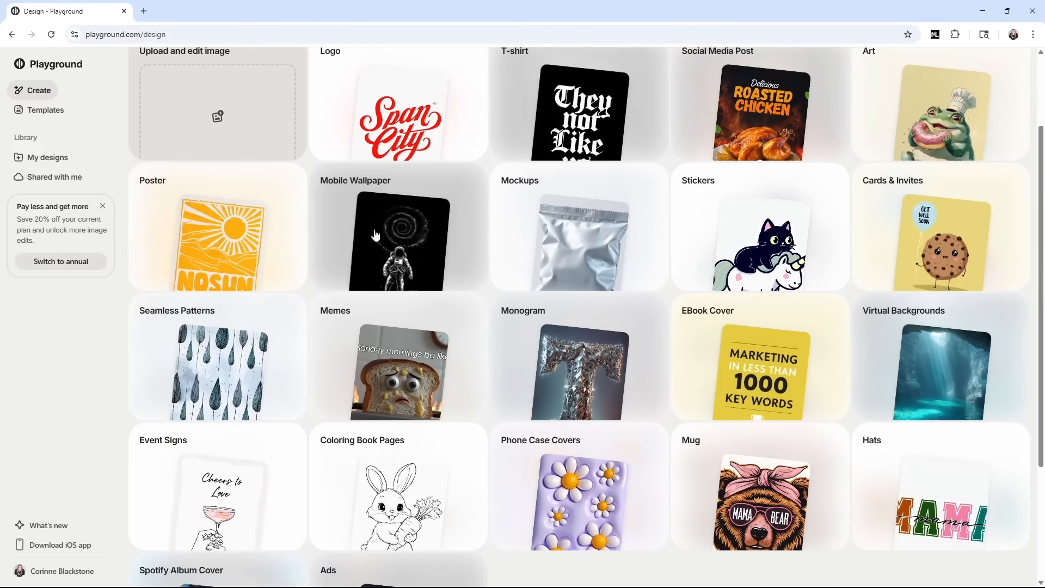
scroll(294, 338, "down", 2)
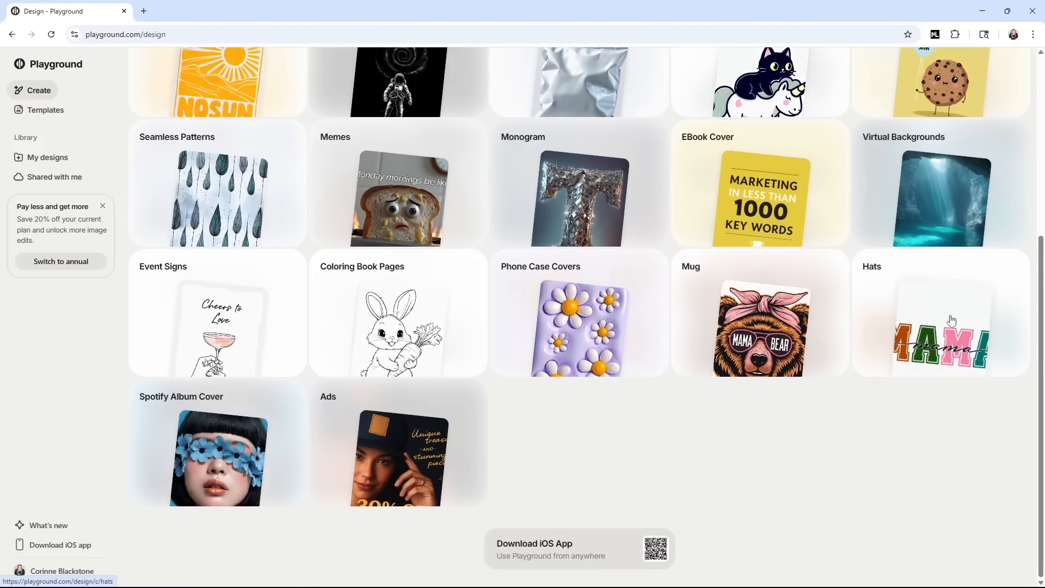
scroll(951, 322, "up", 2)
scroll(937, 353, "up", 3)
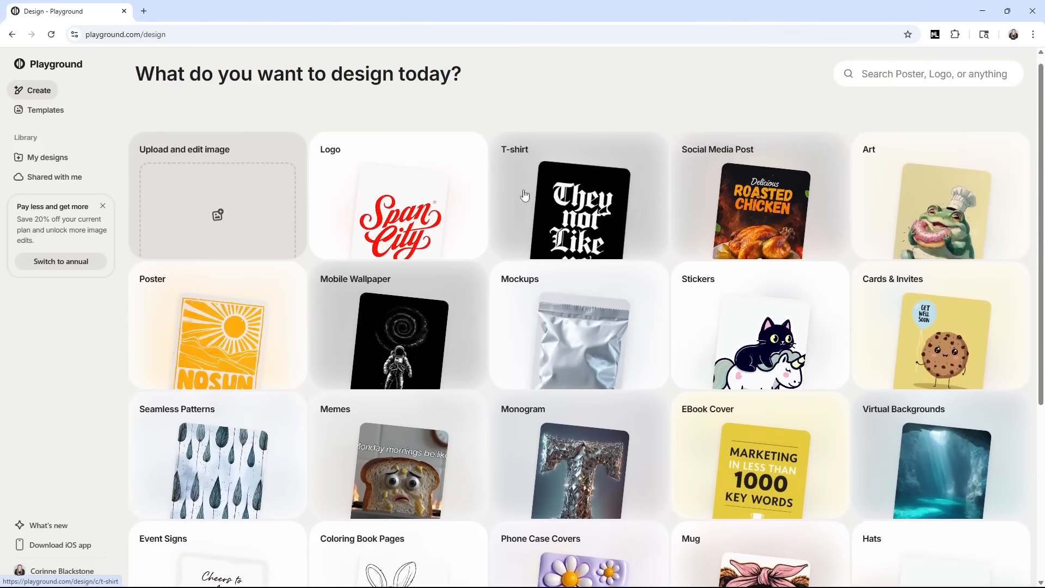
left_click(565, 203)
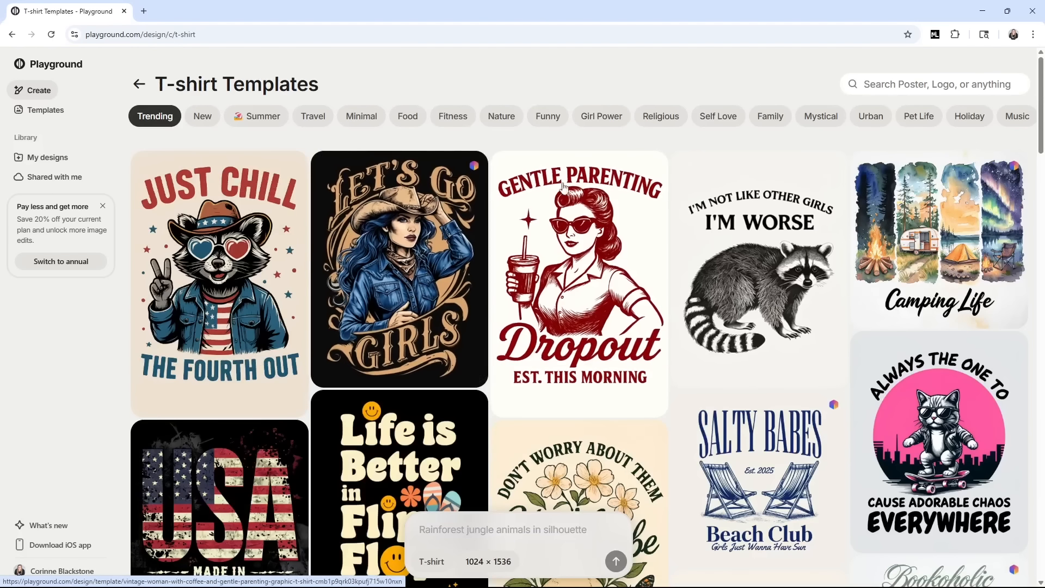
- Browse the T-shirt templates and open the red strawberry design reading "Stay Sweet Fruit of the Spirit"
scroll(620, 307, "down", 6)
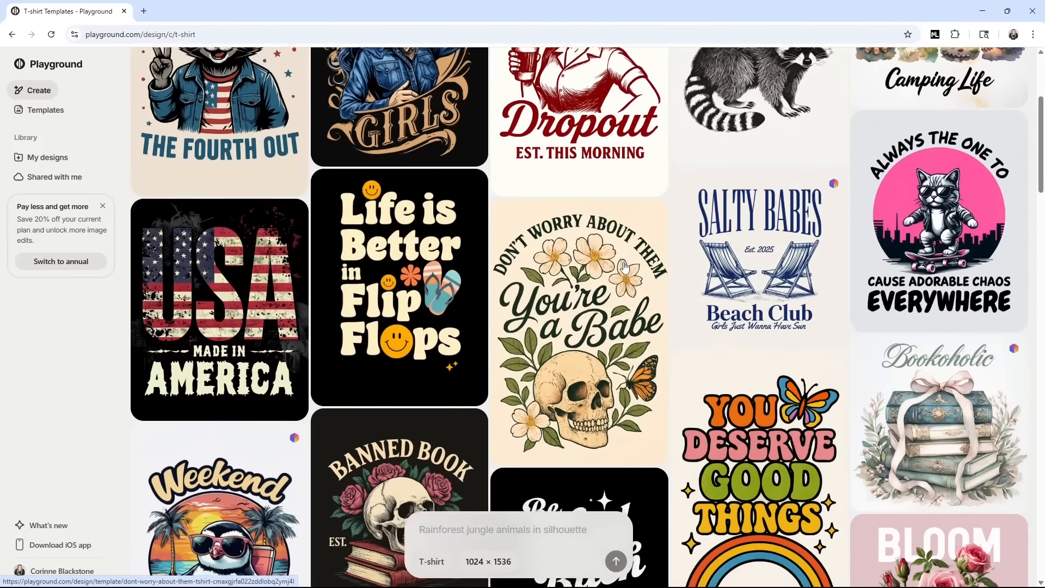
scroll(625, 266, "down", 2)
scroll(610, 273, "down", 3)
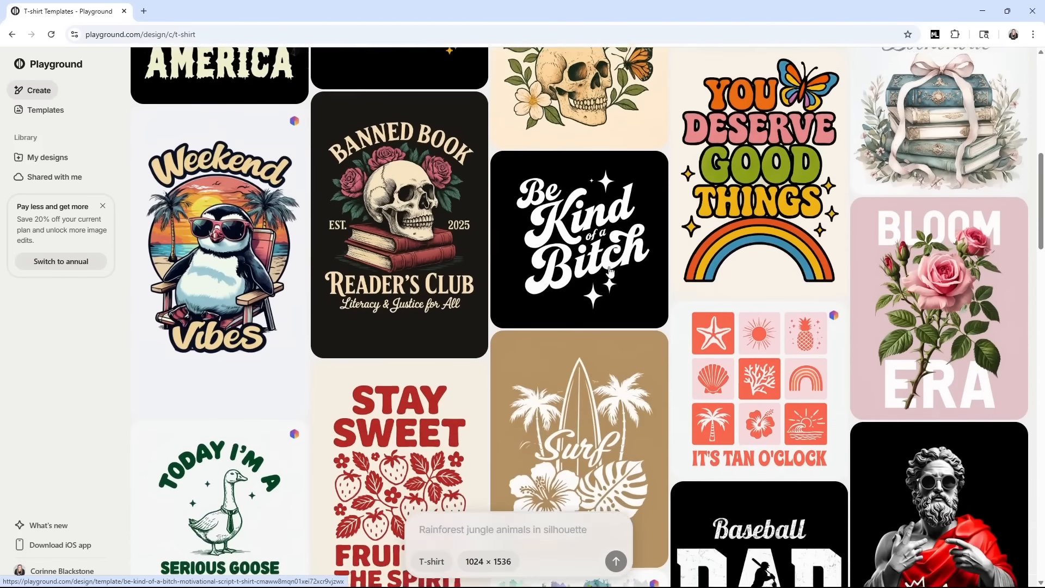
scroll(610, 270, "down", 2)
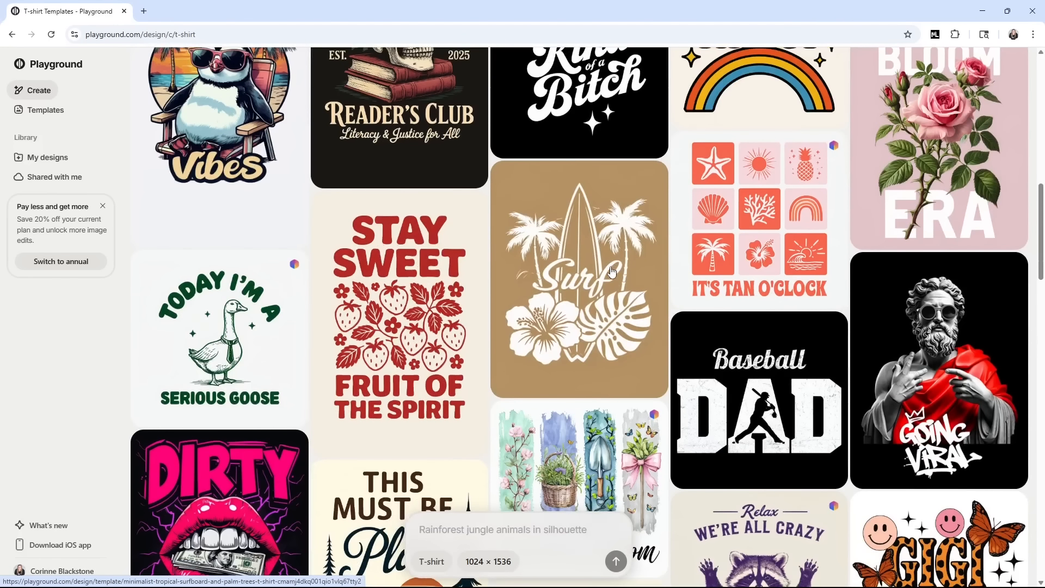
scroll(611, 271, "down", 1)
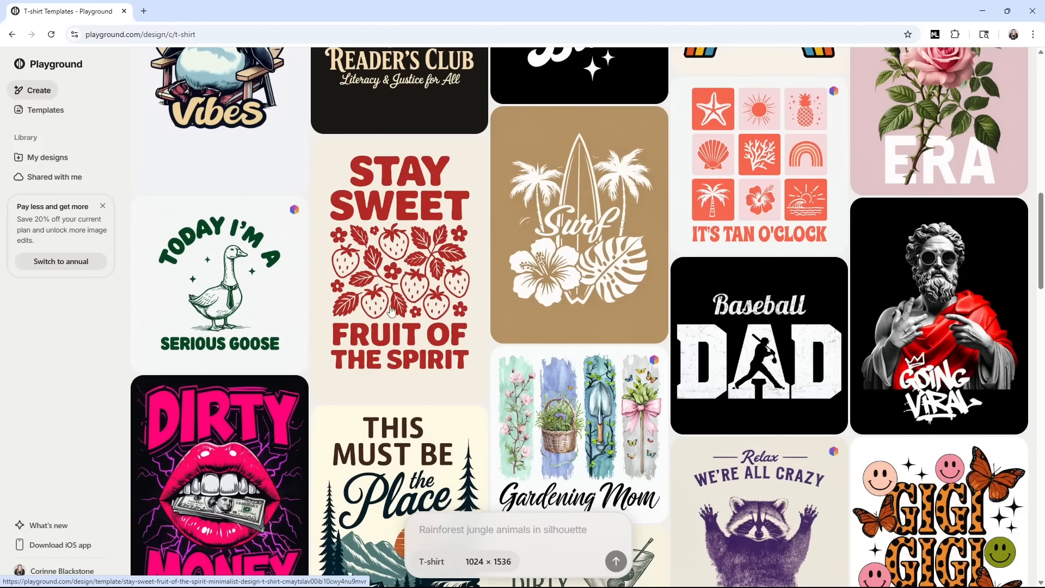
left_click(417, 281)
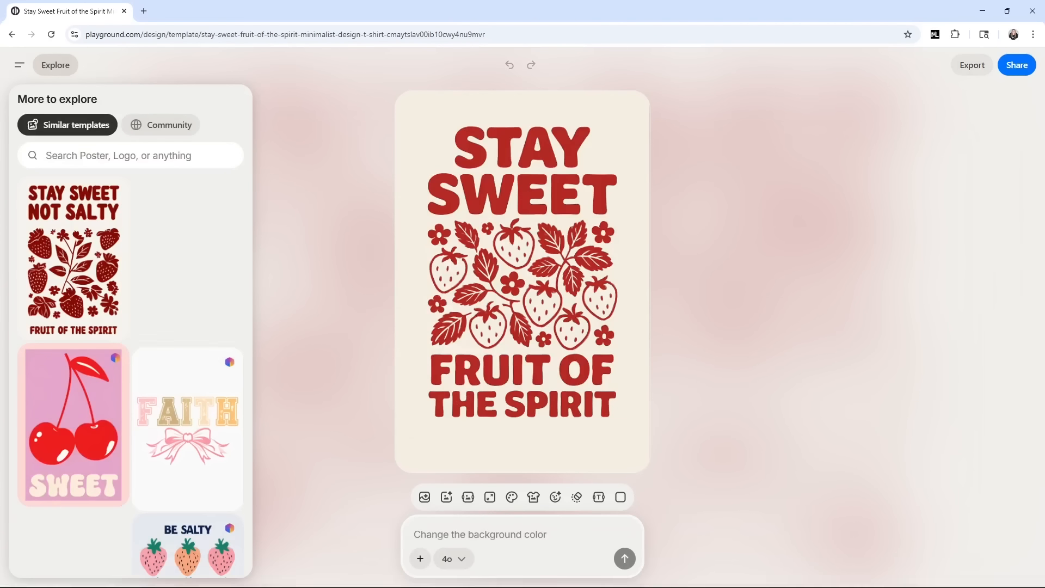
- Switch the template's editing model to Playground v3 and make the edit prompt ready for text
left_click(461, 559)
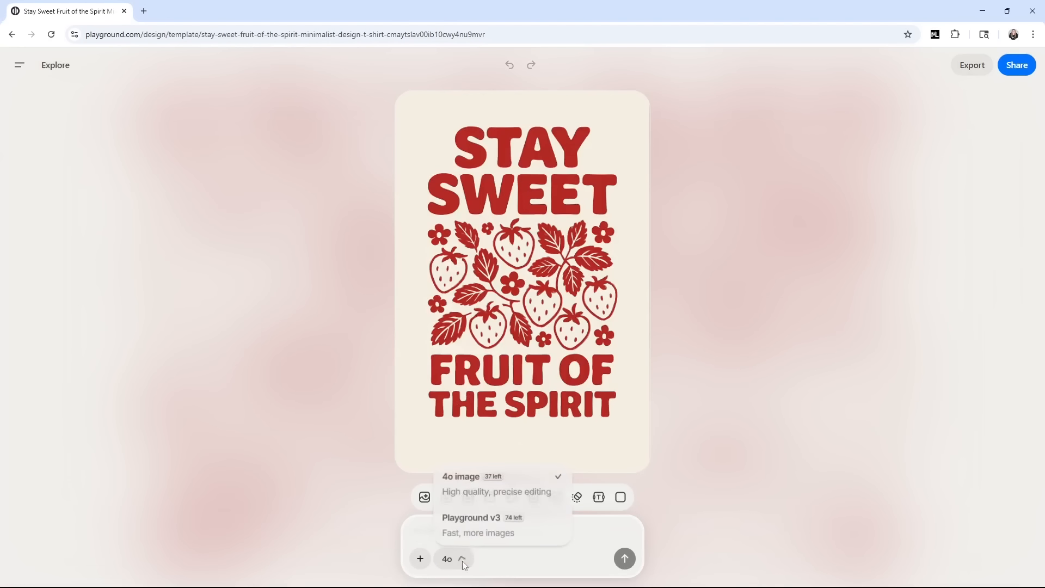
left_click(488, 522)
left_click(489, 526)
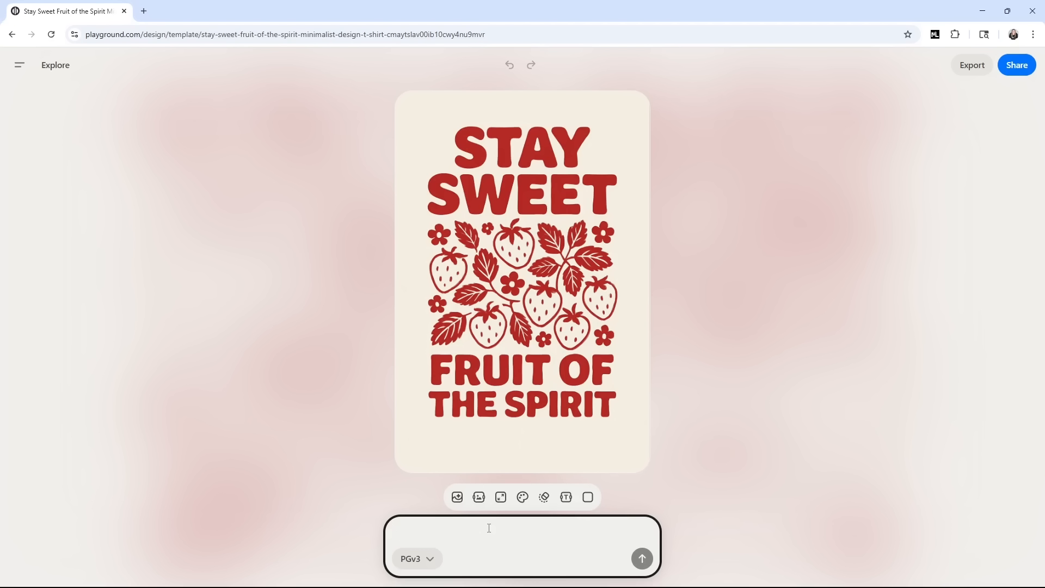
- Begin the edit prompt with "change the fruit to Lemons"
type("nge to")
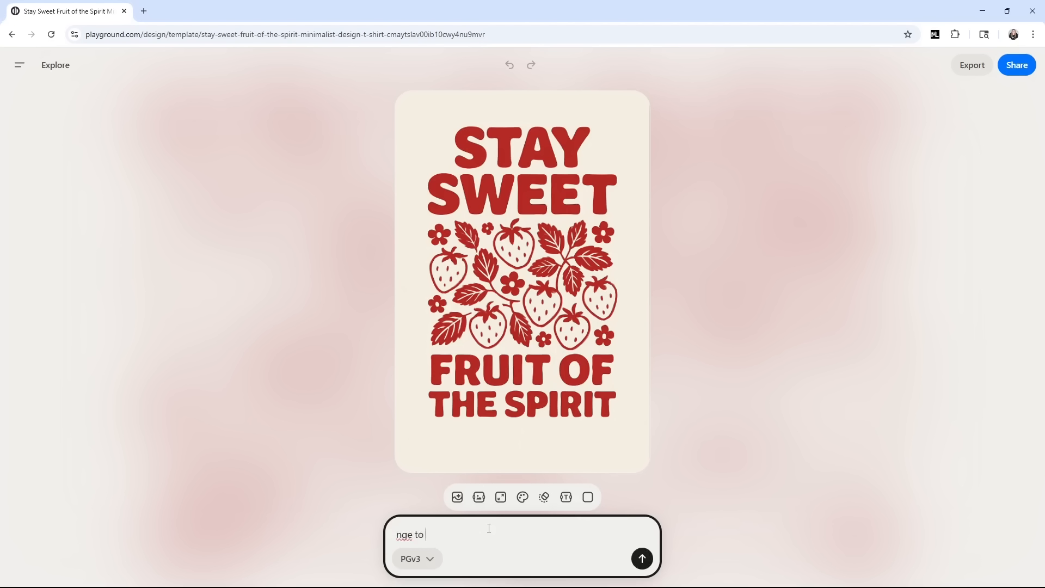
key("BackSpace")
key("BackSpace")
key("BackSpace")
key("BackSpace")
key("BackSpace")
key("BackSpace")
type("change")
type(" the fruit to ")
type("stra")
key("BackSpace")
key("BackSpace")
key("BackSpace")
key("BackSpace")
type("Lemons")
- Extend the prompt with "remove the text and replace with sunshine of my life in a circle around the lemons." and generate the edit
type("remove the te")
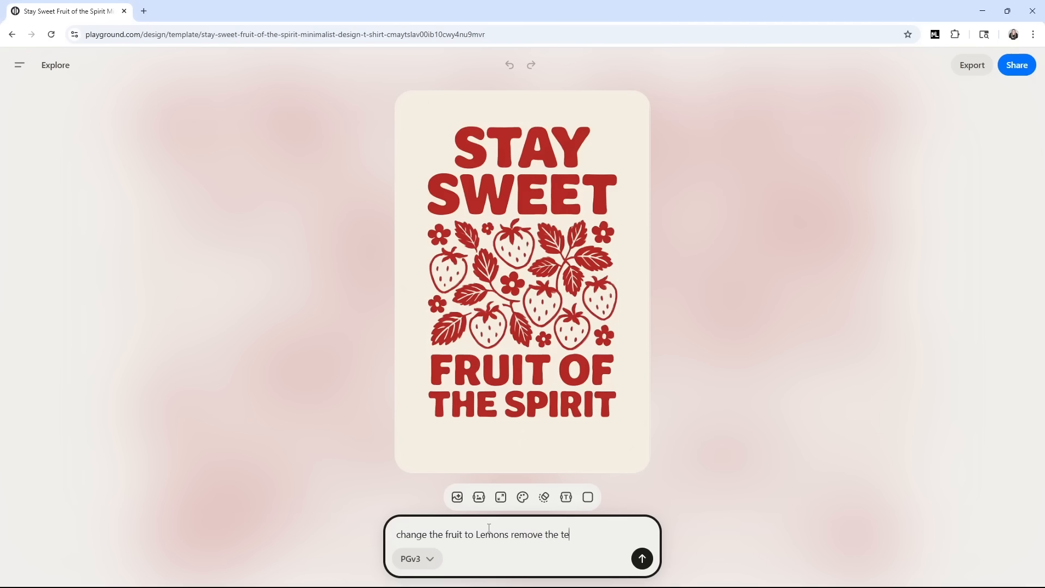
type("xt and replace with sunshine of ")
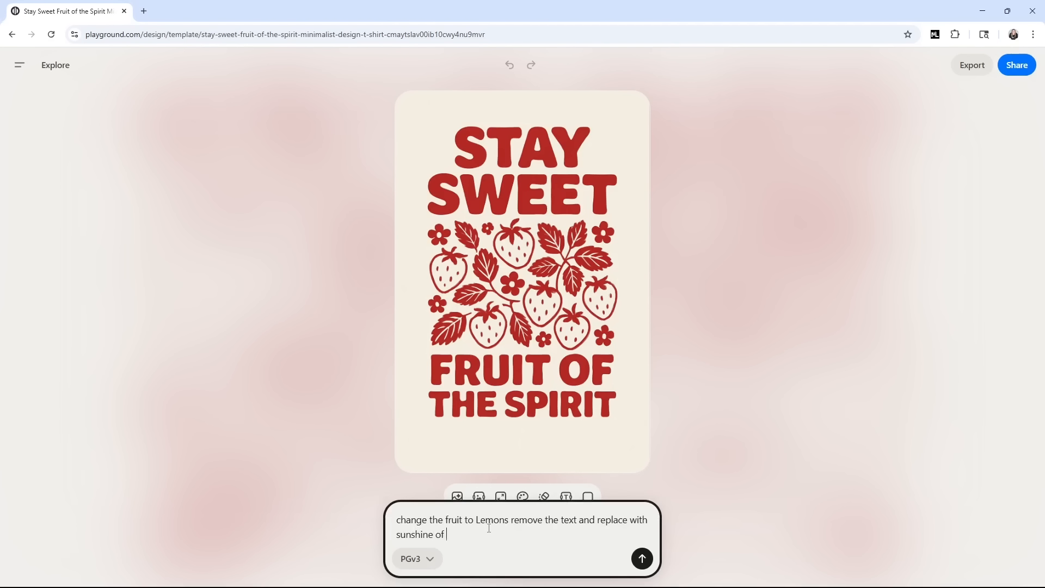
type("my life in a circle aroudn th")
key("BackSpace")
key("BackSpace")
key("BackSpace")
key("BackSpace")
key("BackSpace")
type("nd the lemons.")
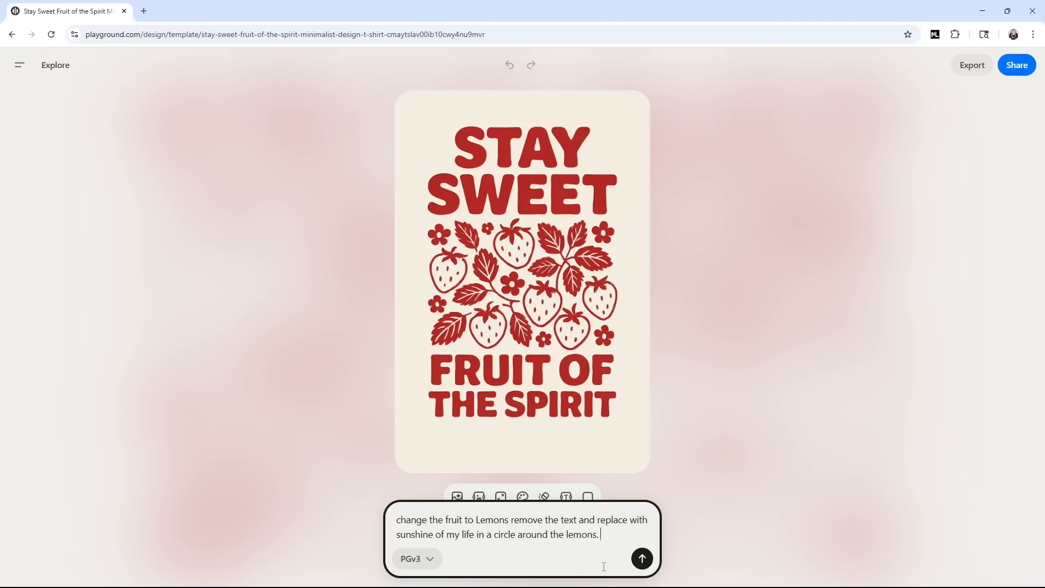
left_click(642, 558)
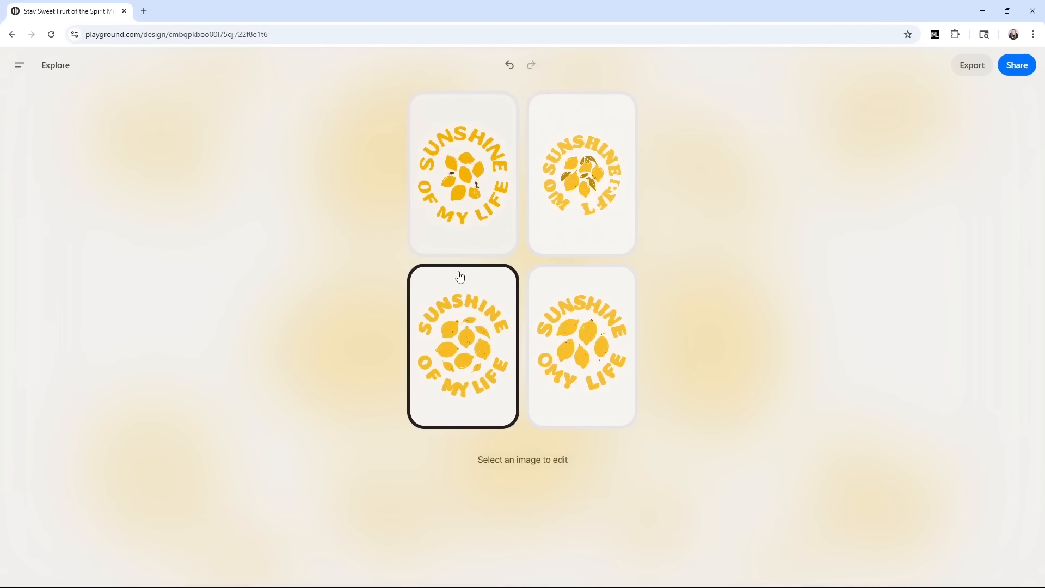
- Compare the first three lemon variations, keep the third one with yellow leaves selected and activate its edit prompt
left_click(464, 337)
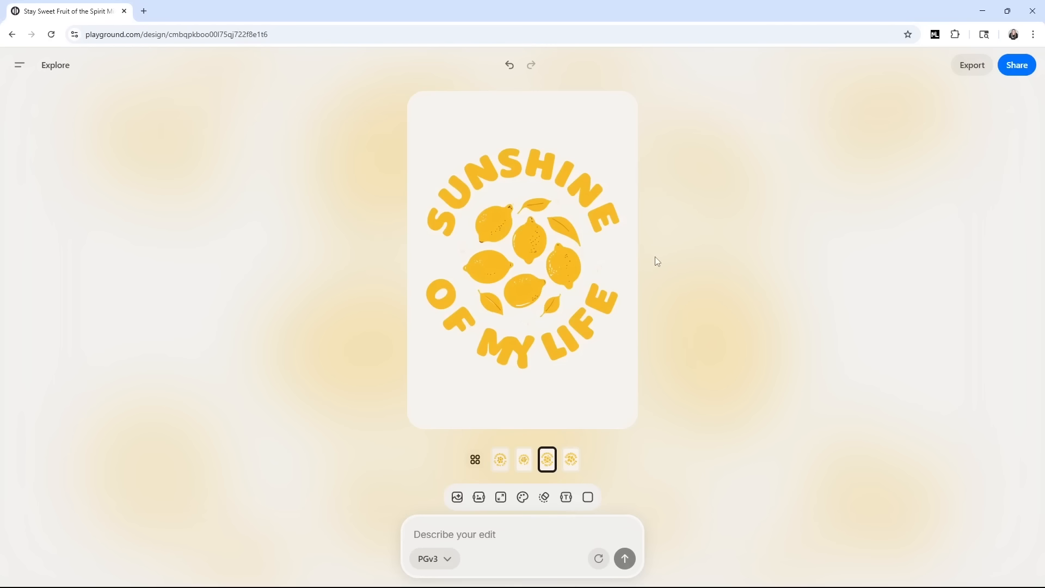
left_click(499, 460)
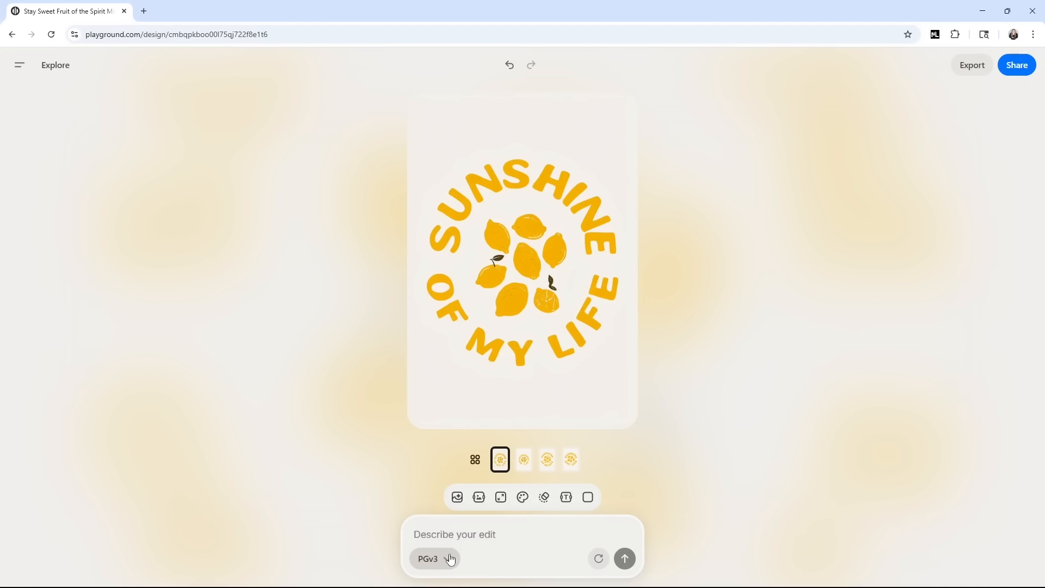
left_click(528, 466)
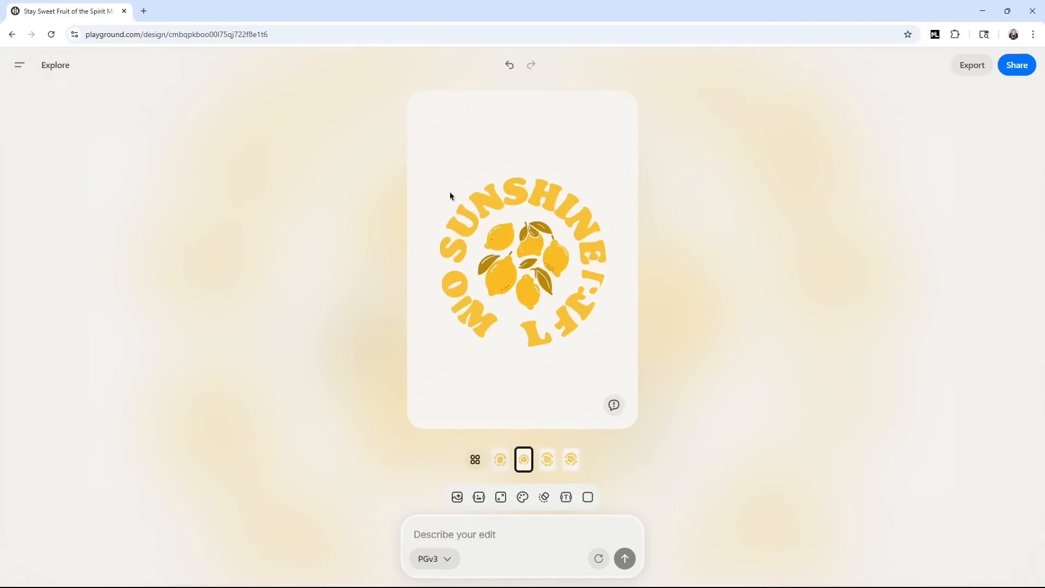
left_click(555, 473)
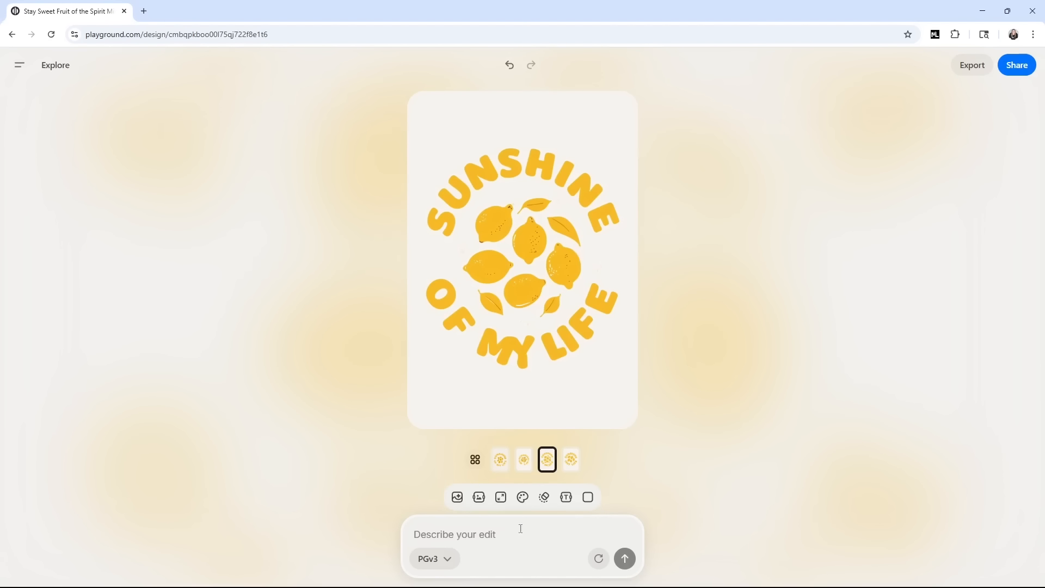
left_click(494, 538)
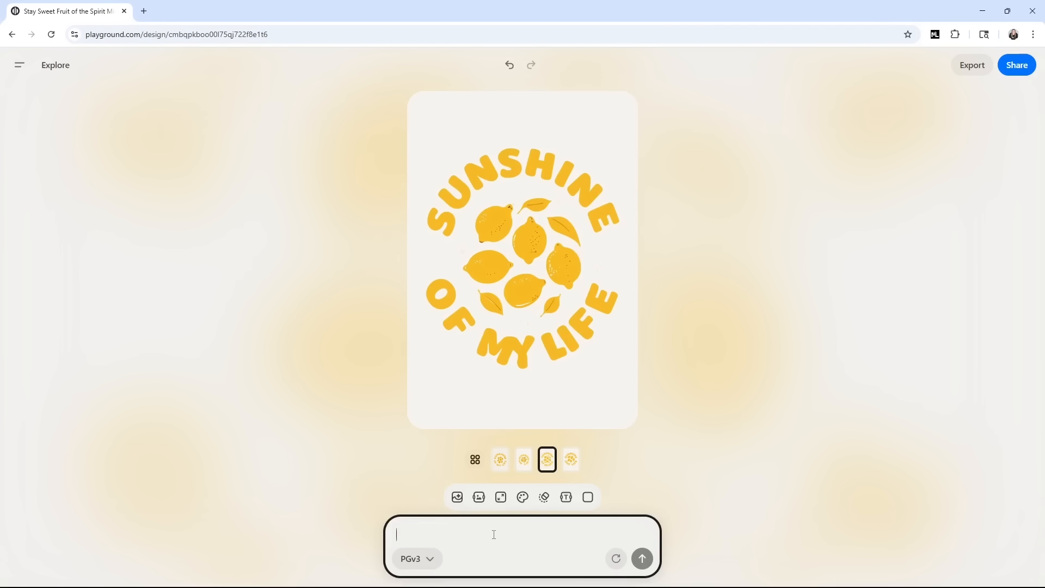
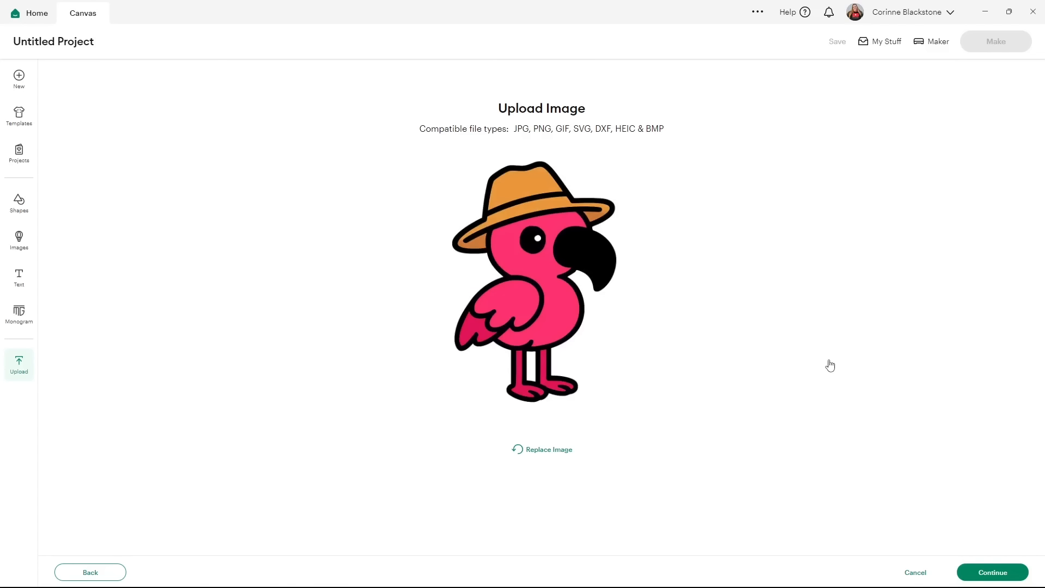
- Take the uploaded flamingo image into the background remover and clear its white surroundings with a color tolerance of 100
left_click(995, 572)
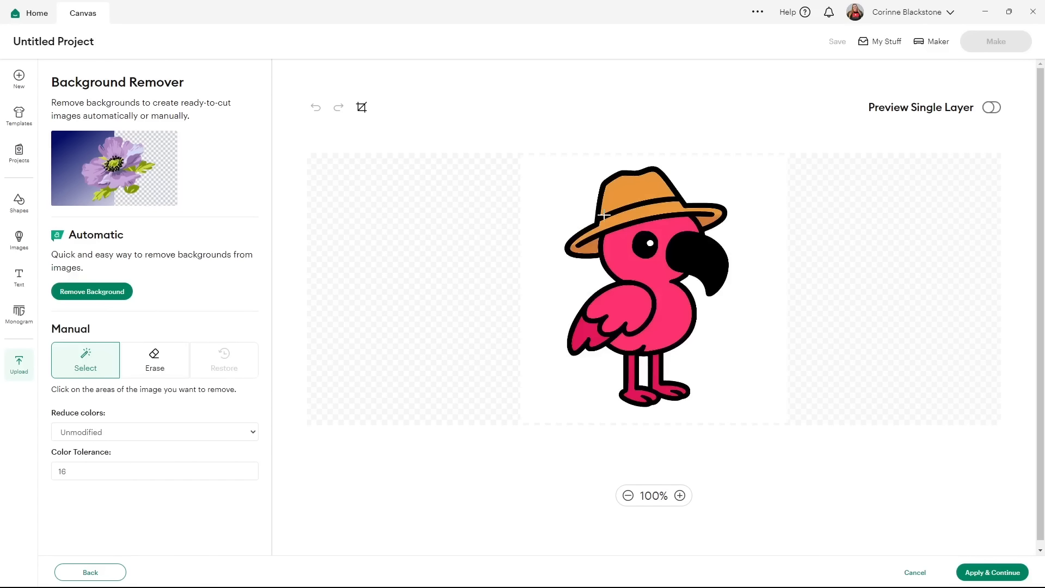
double_click(57, 472)
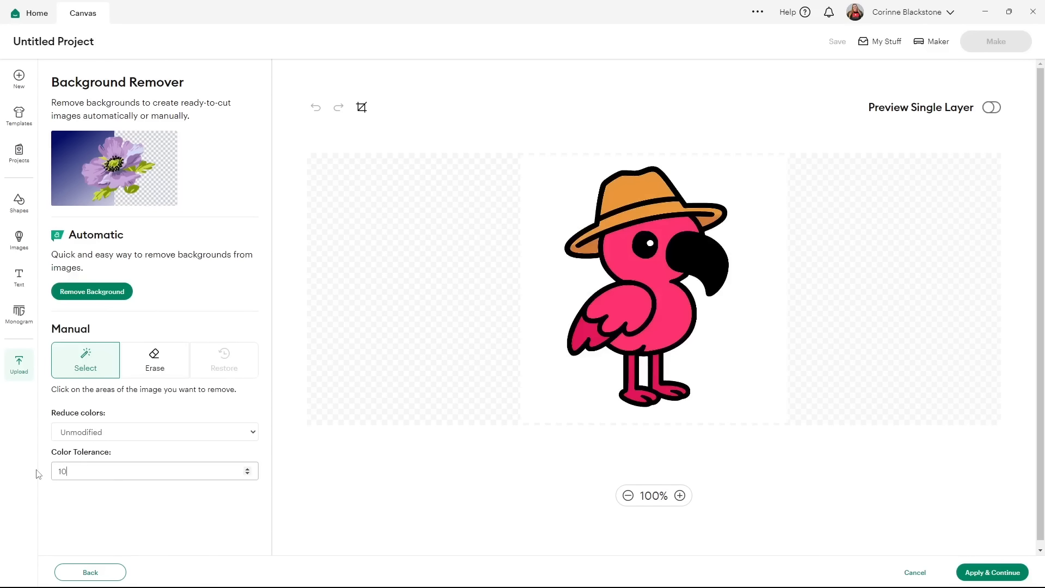
left_click(563, 273)
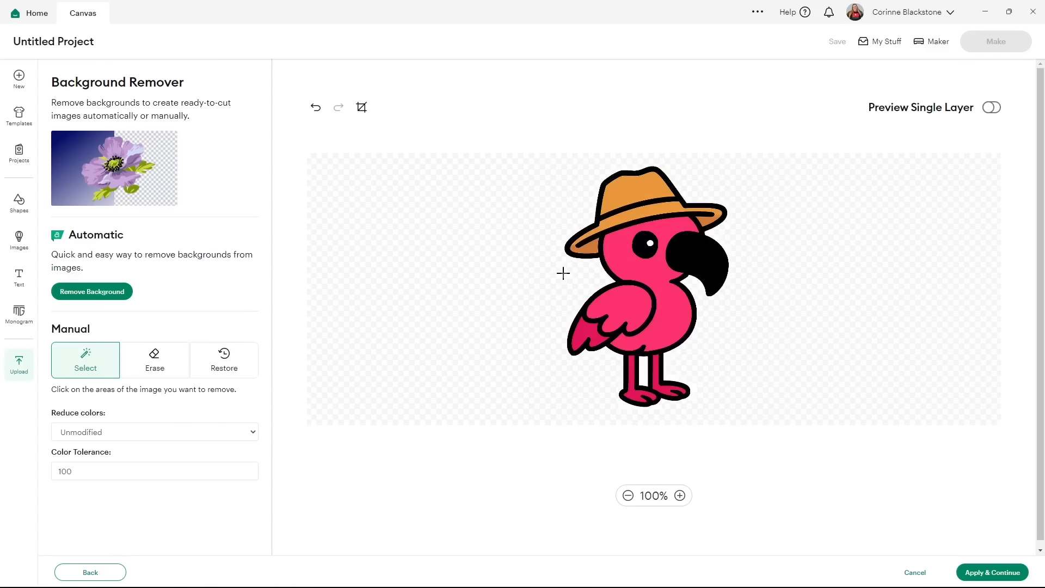
- Remove the color fills from the flamingo's body, hat, wing, tail and both legs, leaving only the black outline
left_click(616, 251)
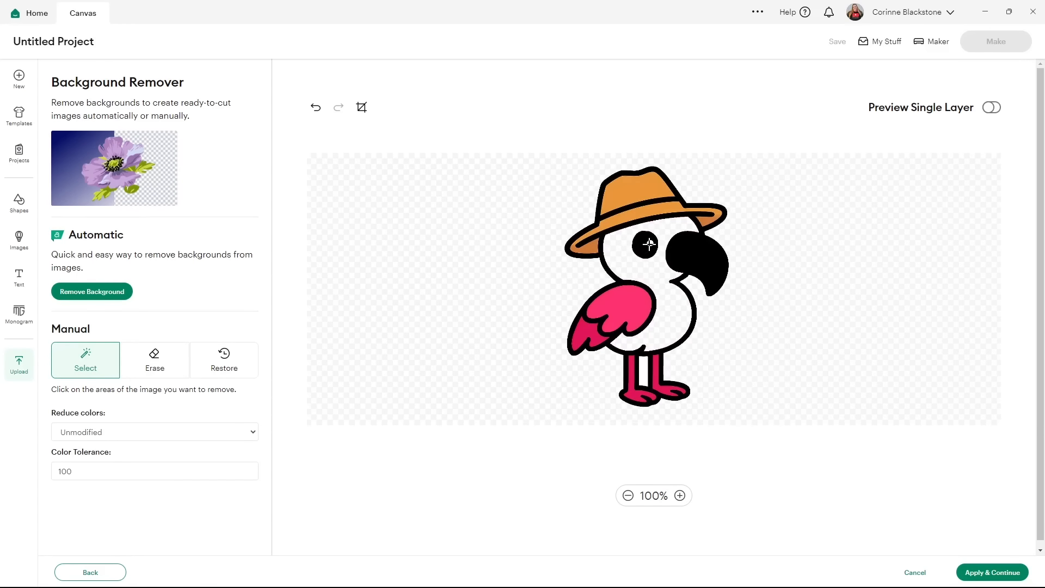
left_click(651, 211)
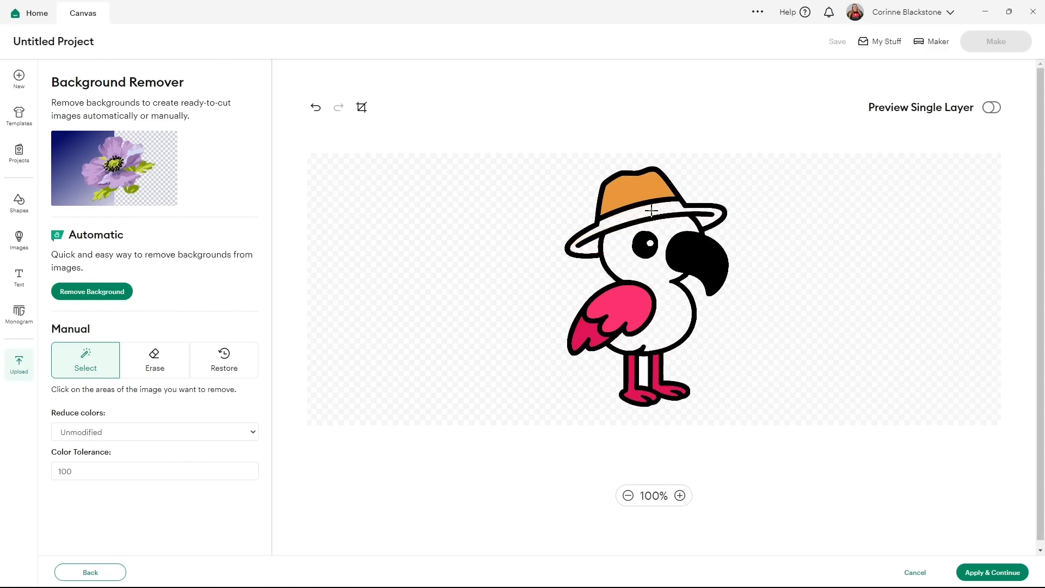
left_click(640, 185)
left_click(626, 300)
left_click(591, 328)
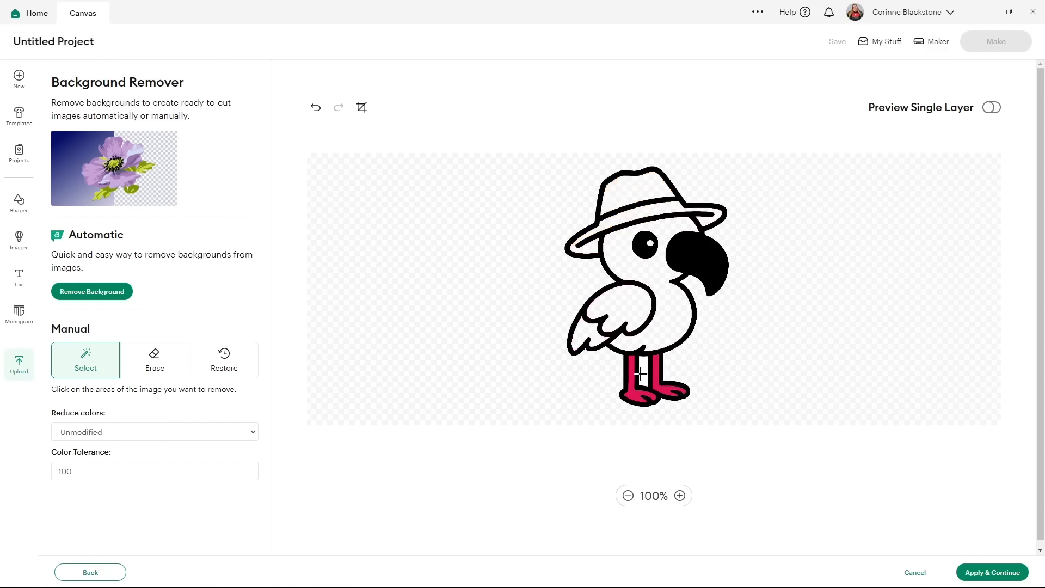
left_click(631, 378)
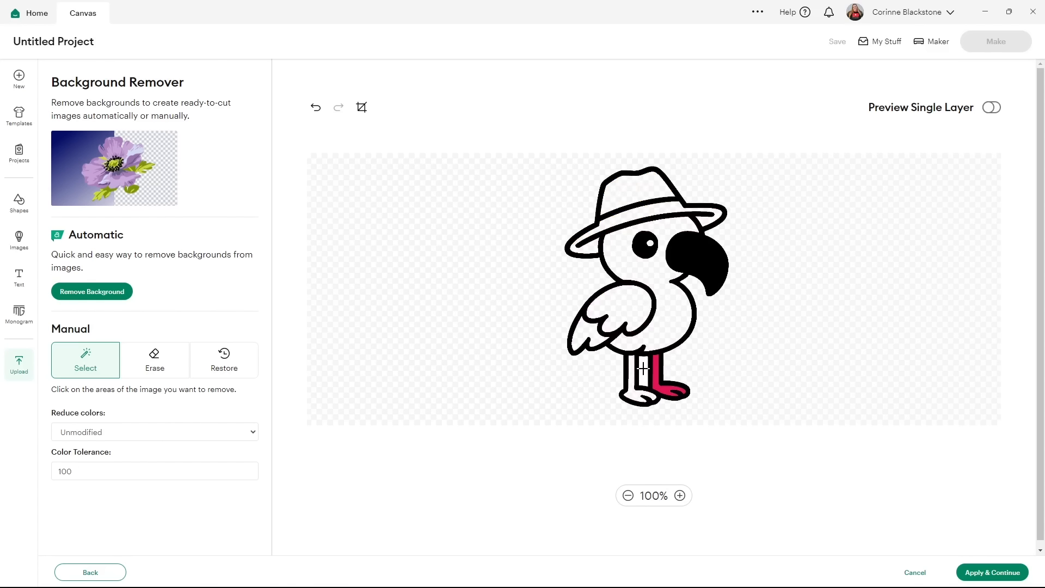
left_click(656, 370)
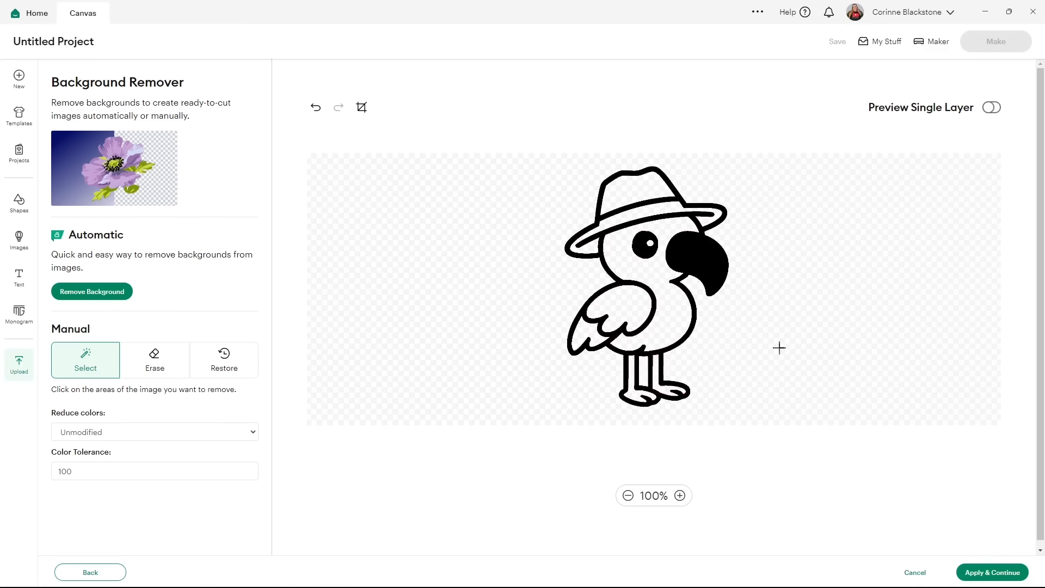
- Preview the flamingo outline as a single layer and upload it to the canvas, with the image library collapsed
left_click(991, 108)
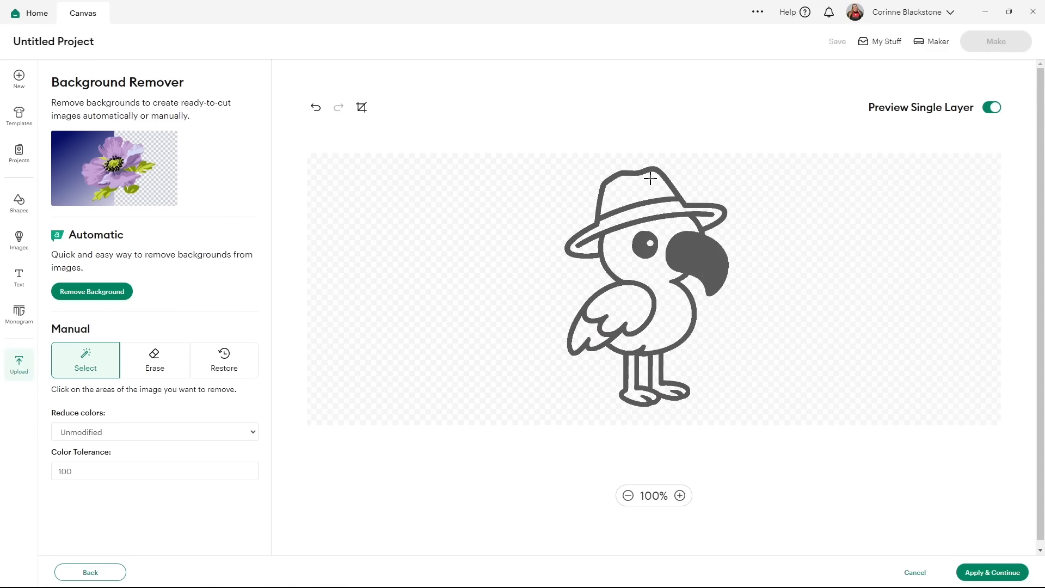
left_click(989, 577)
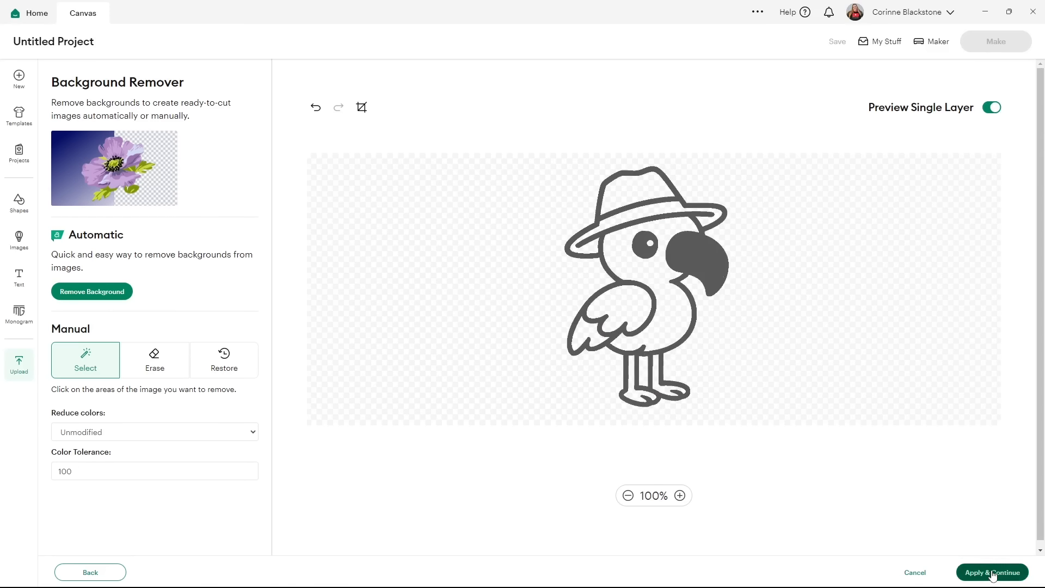
left_click(471, 270)
left_click(970, 575)
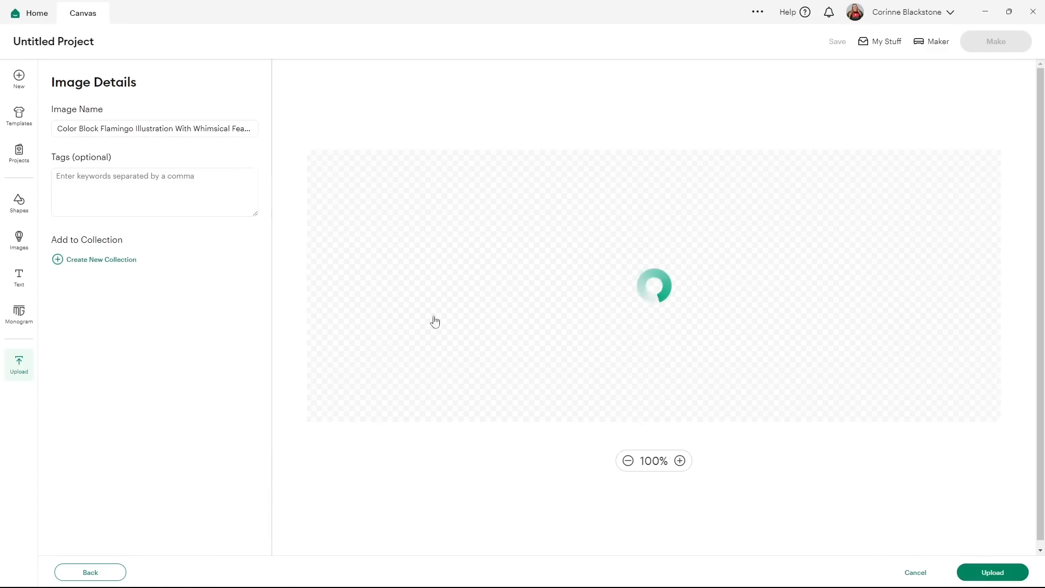
left_click(986, 572)
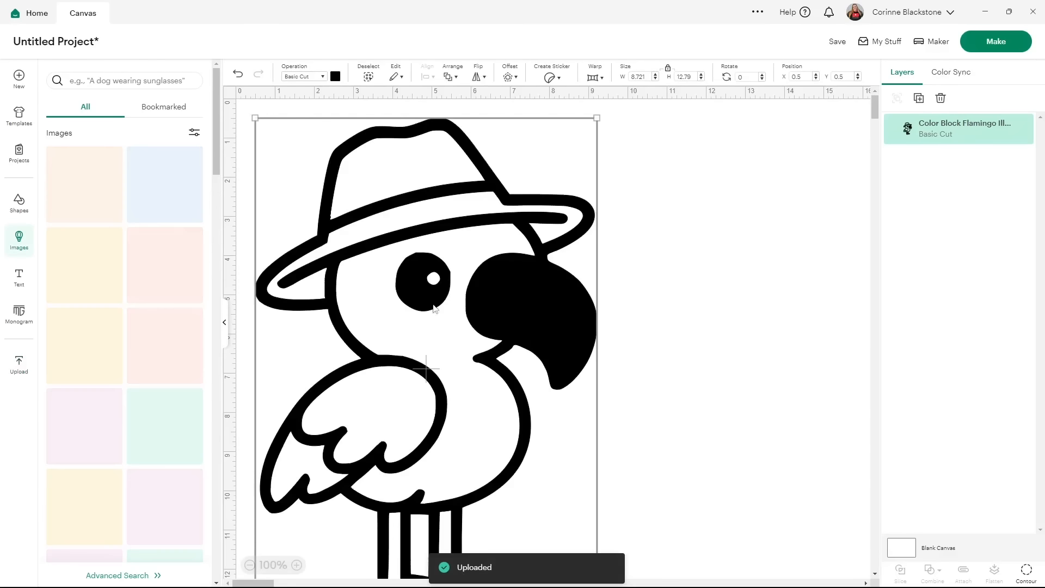
left_click(224, 323)
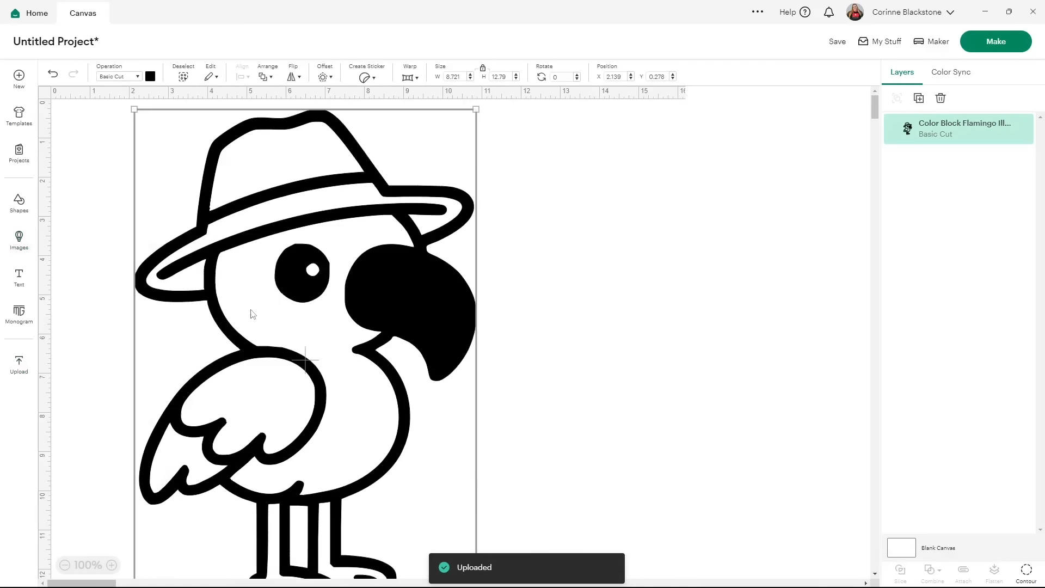
- Scale the flamingo outline down to about 6.14 x 9.01 in and place a duplicate beside it on the right
left_click_drag(476, 110, 376, 258)
left_click_drag(260, 386, 217, 259)
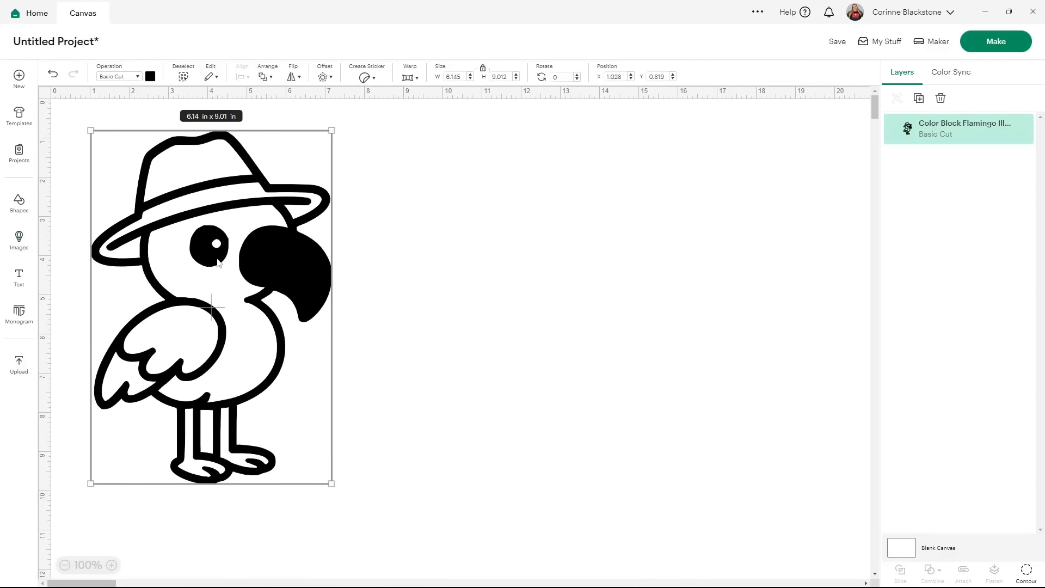
left_click(919, 98)
left_click_drag(318, 333, 657, 346)
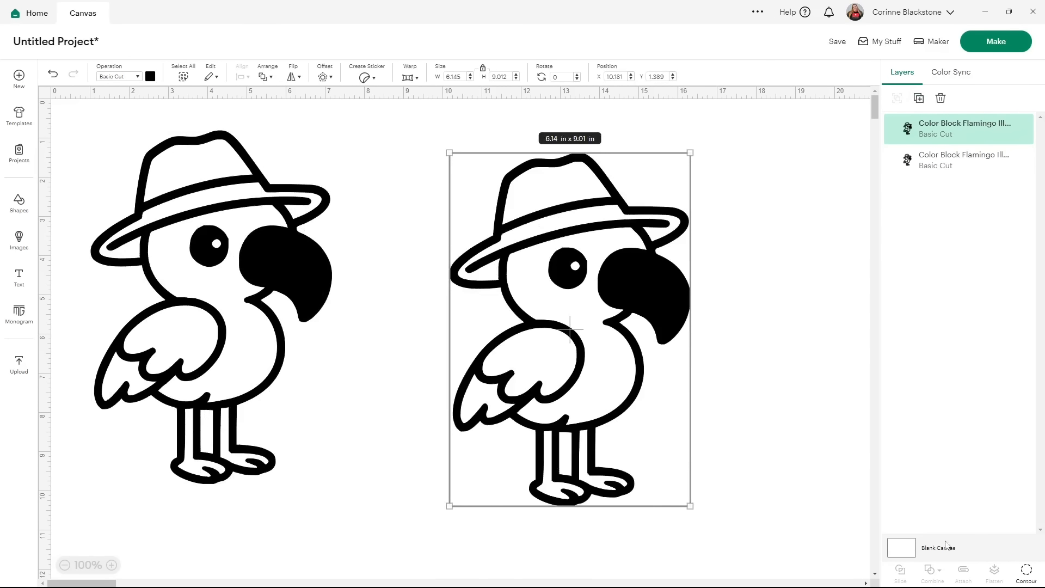
- Hide all contours of the duplicated flamingo to turn it into a solid silhouette
left_click(1026, 572)
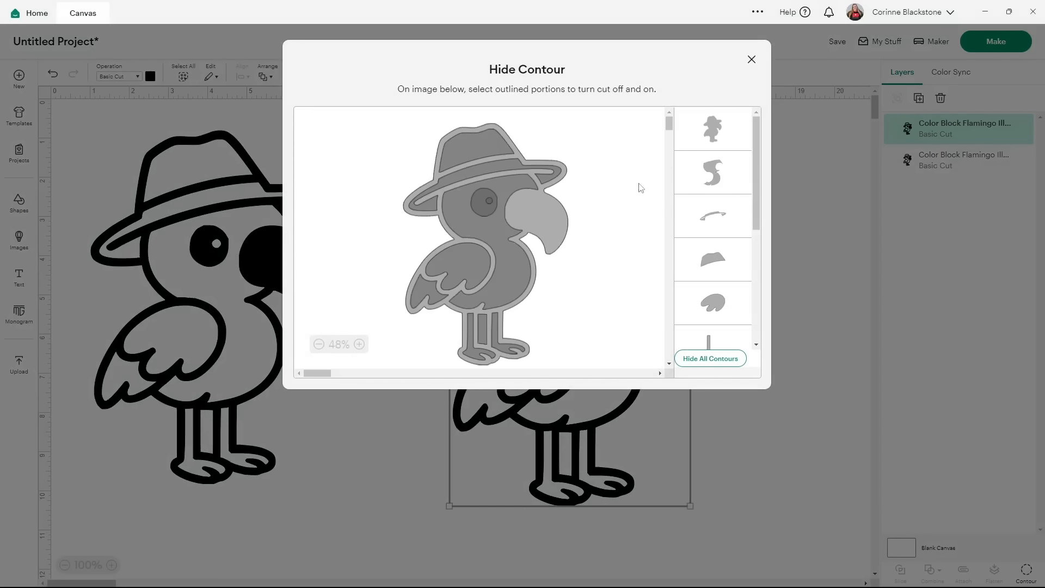
left_click(737, 362)
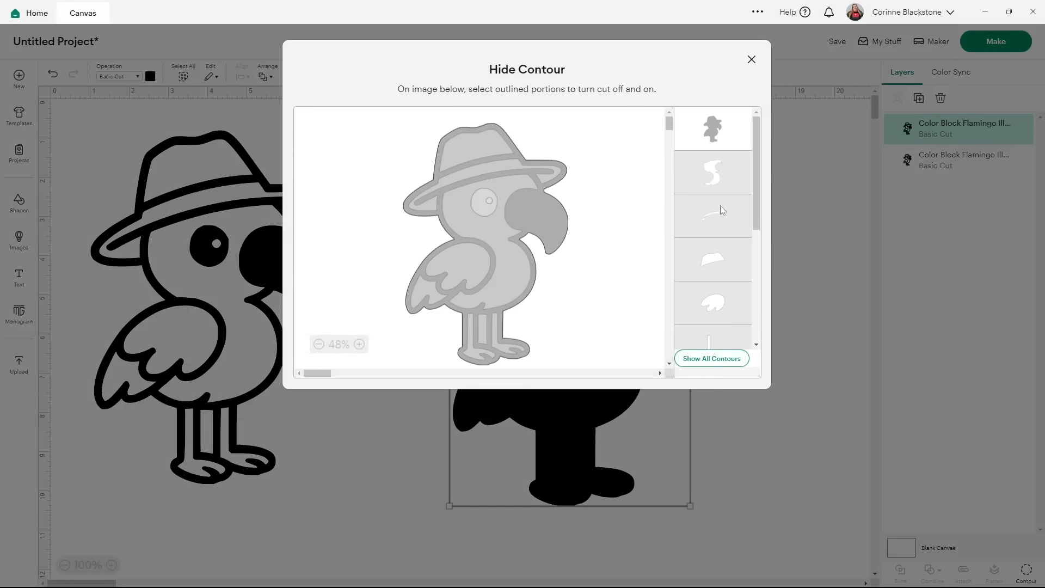
left_click(751, 60)
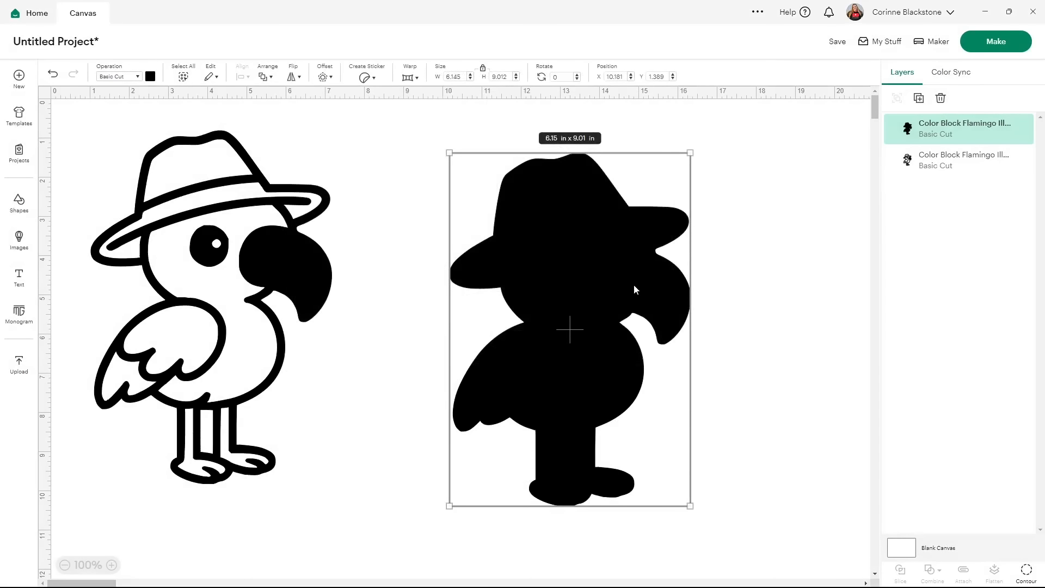
- Send the black silhouette to the back and move it farther right, clear of the outlined flamingo
left_click_drag(199, 271, 242, 285)
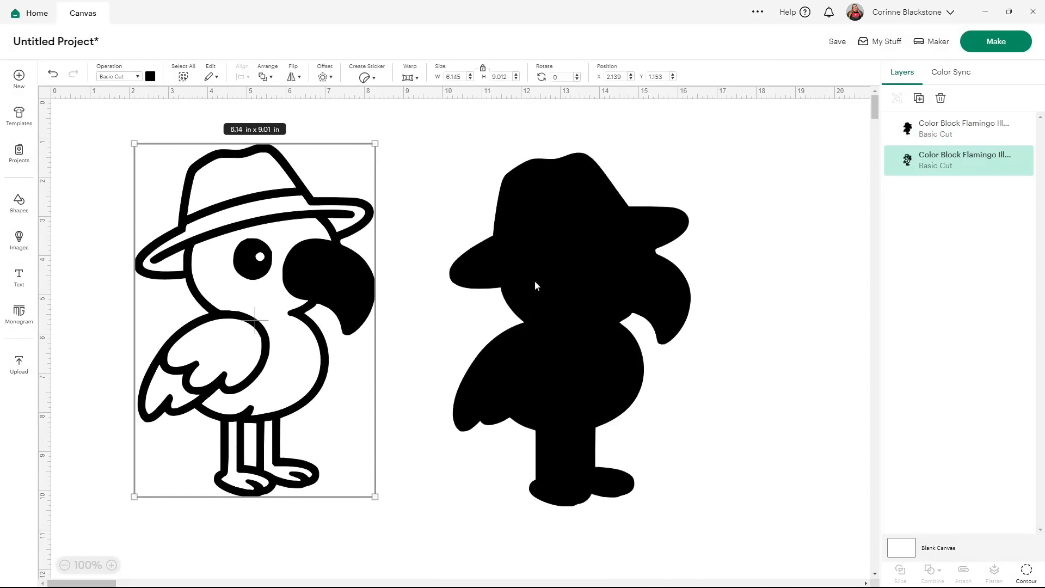
right_click(599, 276)
left_click(674, 419)
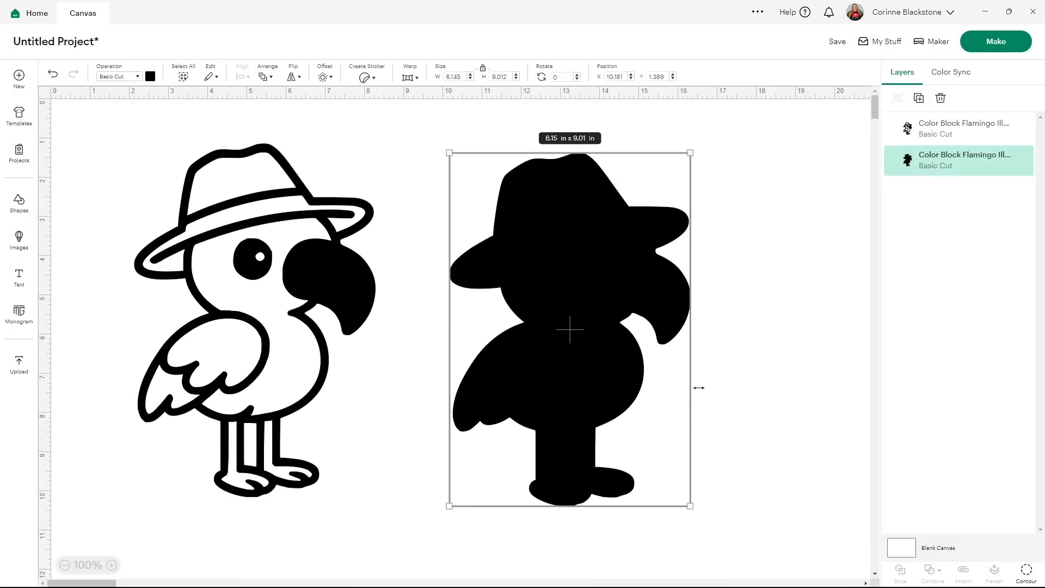
left_click(741, 334)
left_click_drag(552, 315, 680, 299)
- Duplicate the outlined flamingo and place the copy between the original and the silhouette
left_click(329, 276)
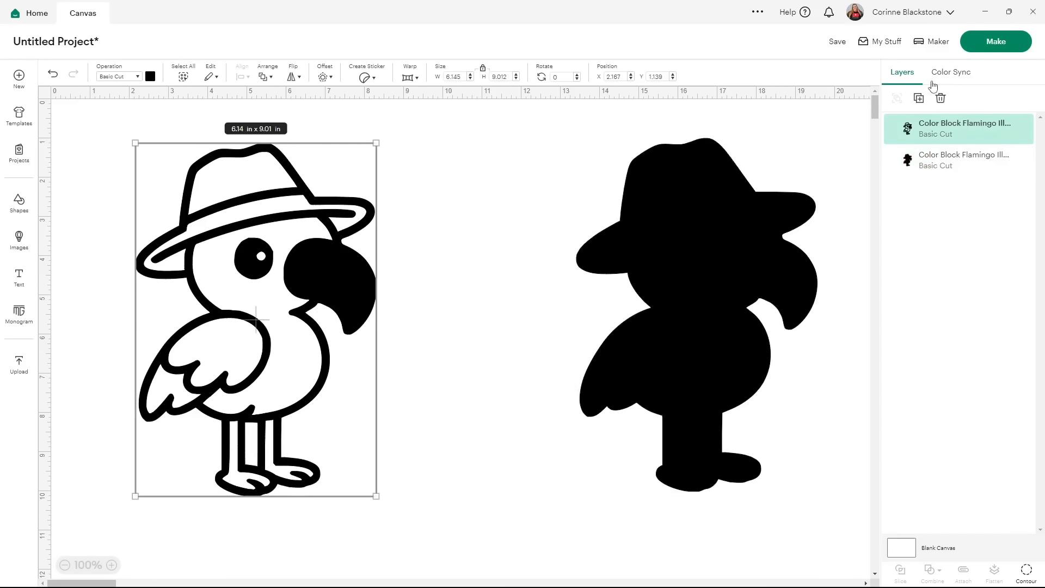
left_click(920, 98)
left_click_drag(253, 248, 397, 241)
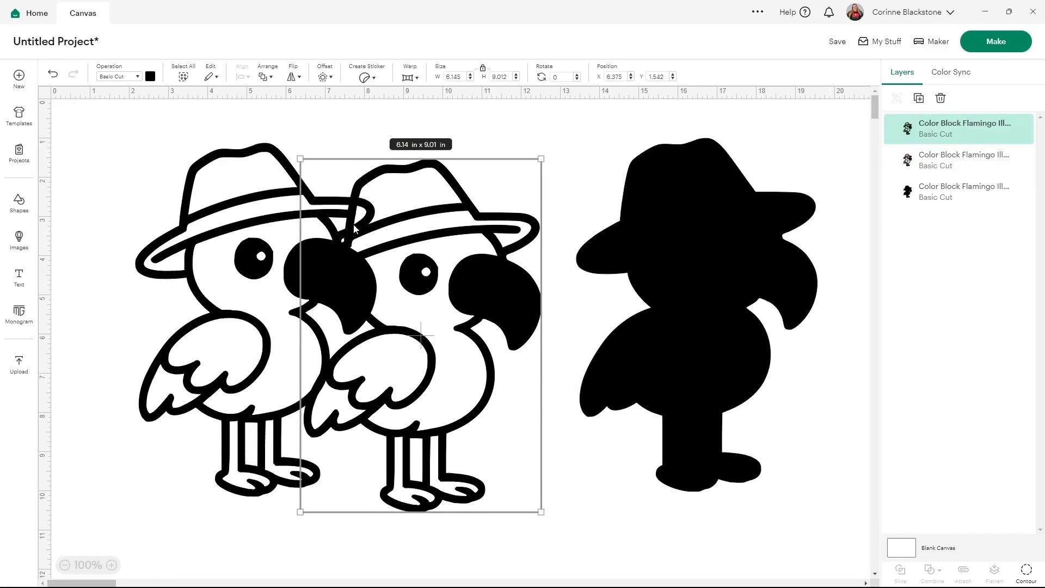
- Hide the copy's outer edge, legs, wing, body, tail and eye contours, keeping only the hat pieces
left_click(1022, 575)
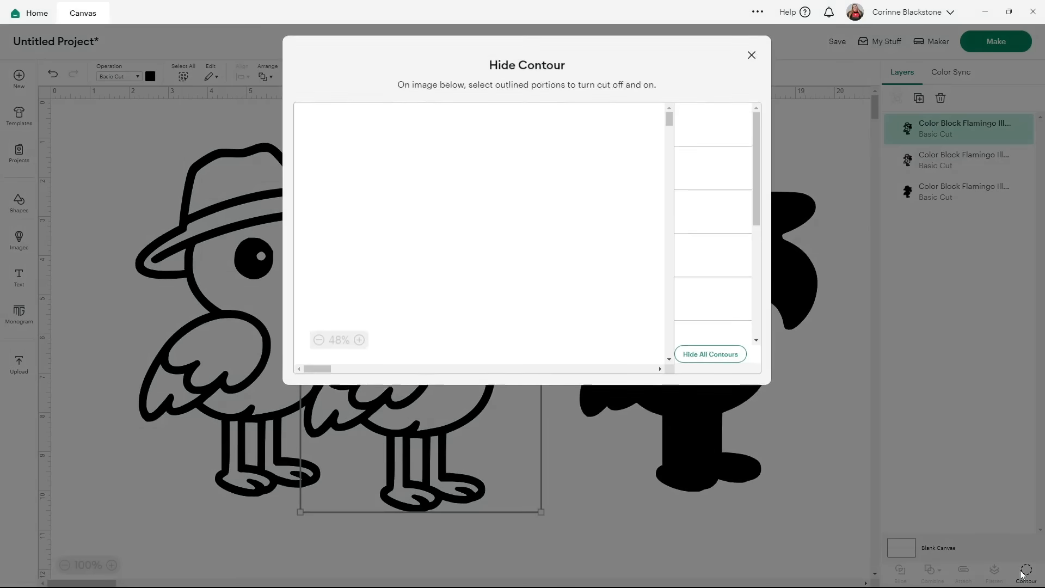
left_click(572, 228)
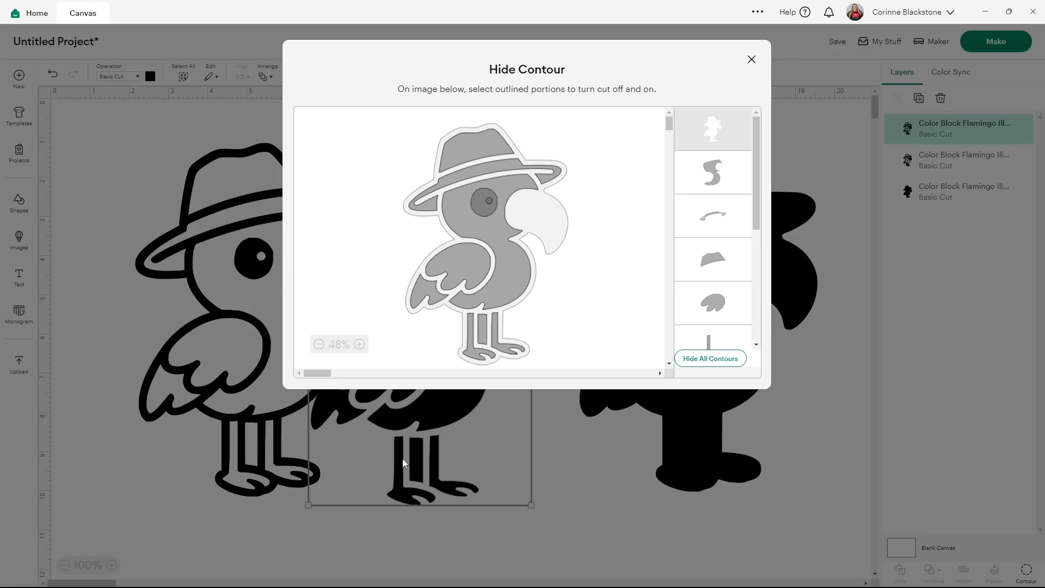
left_click(475, 330)
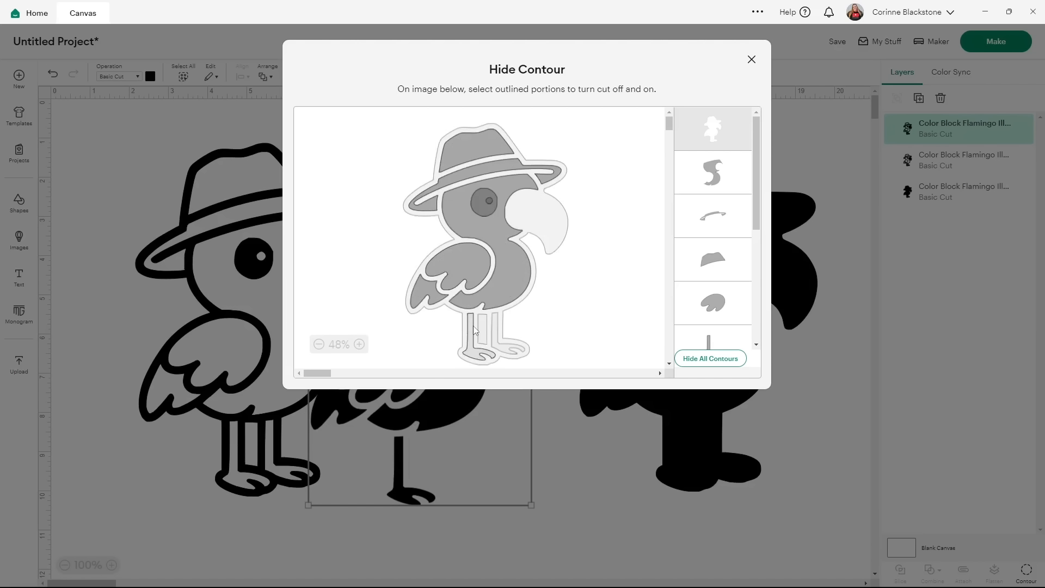
left_click(470, 337)
left_click(450, 269)
left_click(508, 252)
left_click(427, 295)
left_click(489, 207)
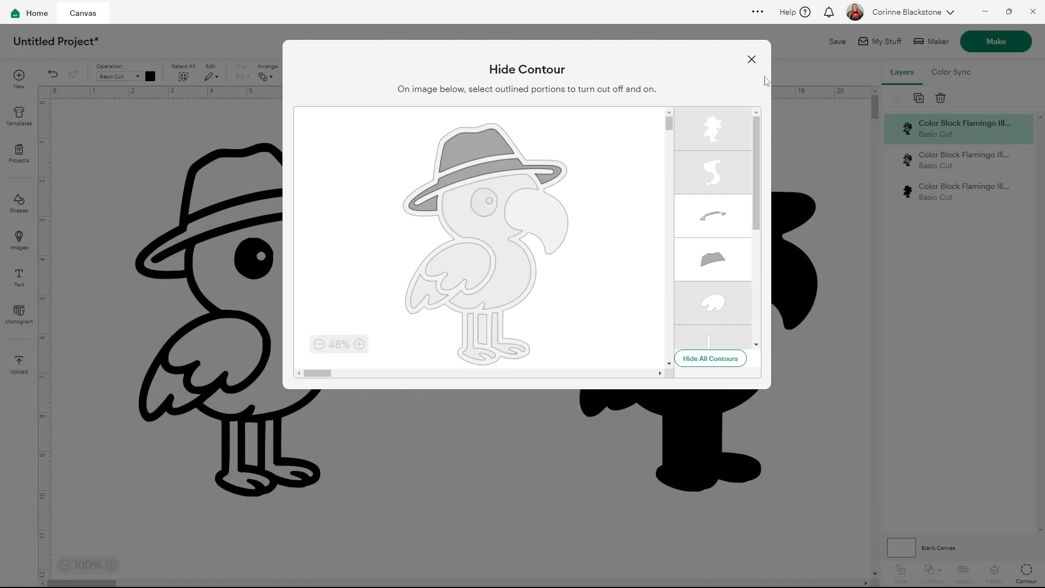
left_click(752, 60)
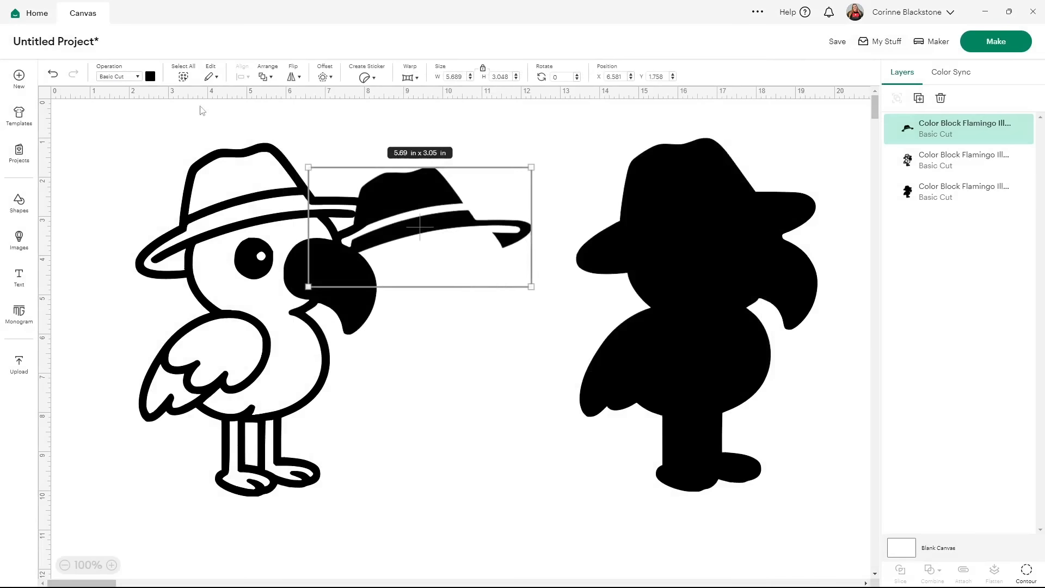
- Color the hat pieces brown and fit them onto the hat of the black silhouette
left_click(151, 76)
left_click(245, 187)
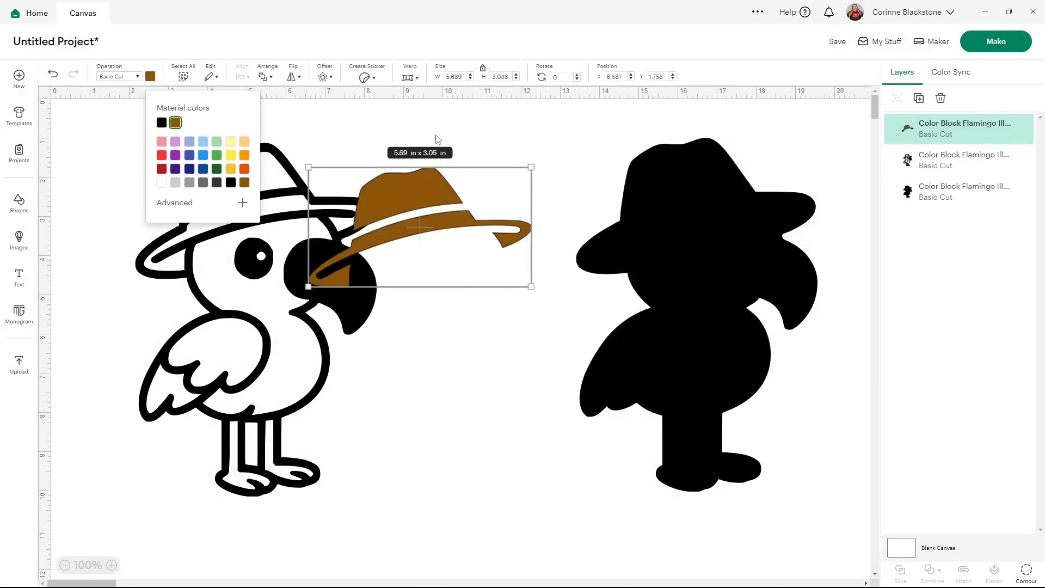
left_click(332, 136)
left_click_drag(404, 194, 684, 183)
- Duplicate the outlined flamingo again and hide the hat and eye contours of the new copy
left_click(192, 266)
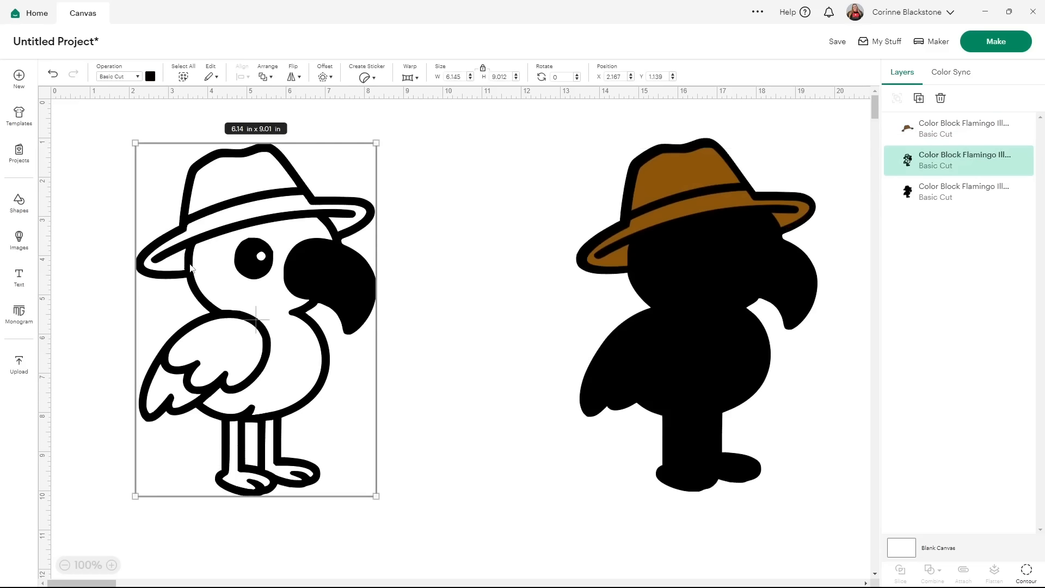
left_click(919, 98)
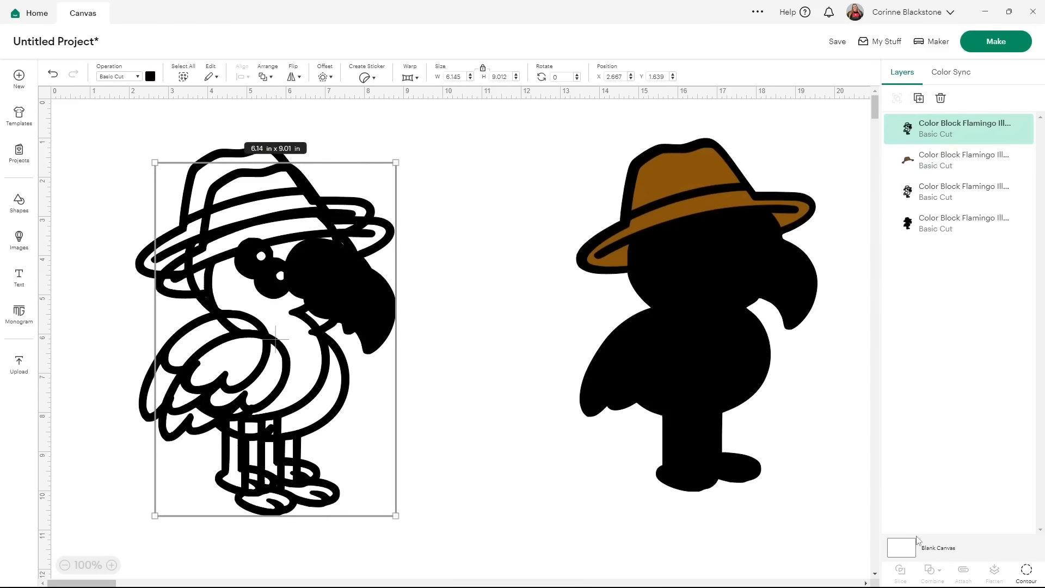
left_click(1026, 572)
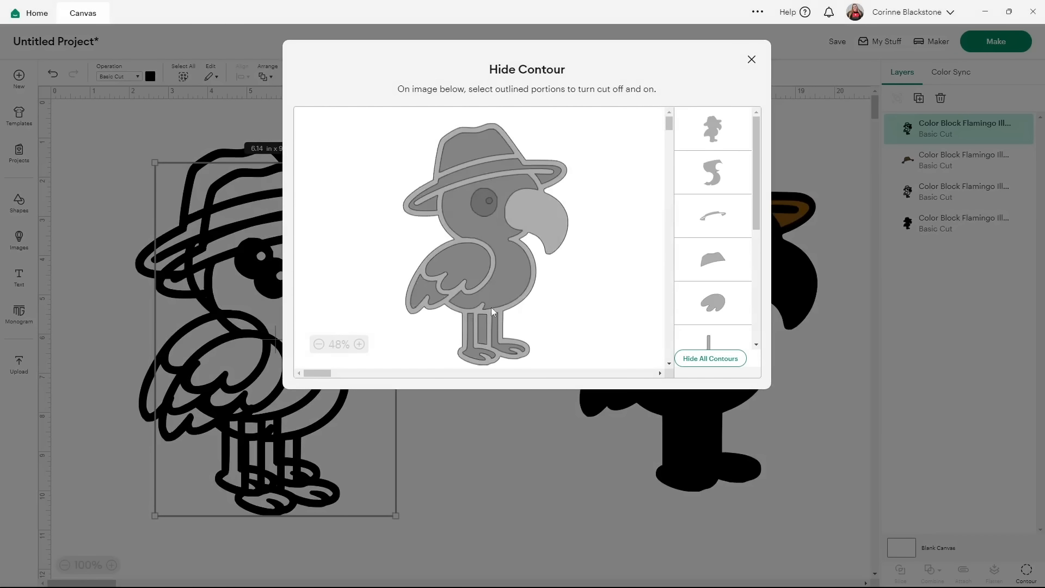
left_click(497, 199)
left_click(512, 186)
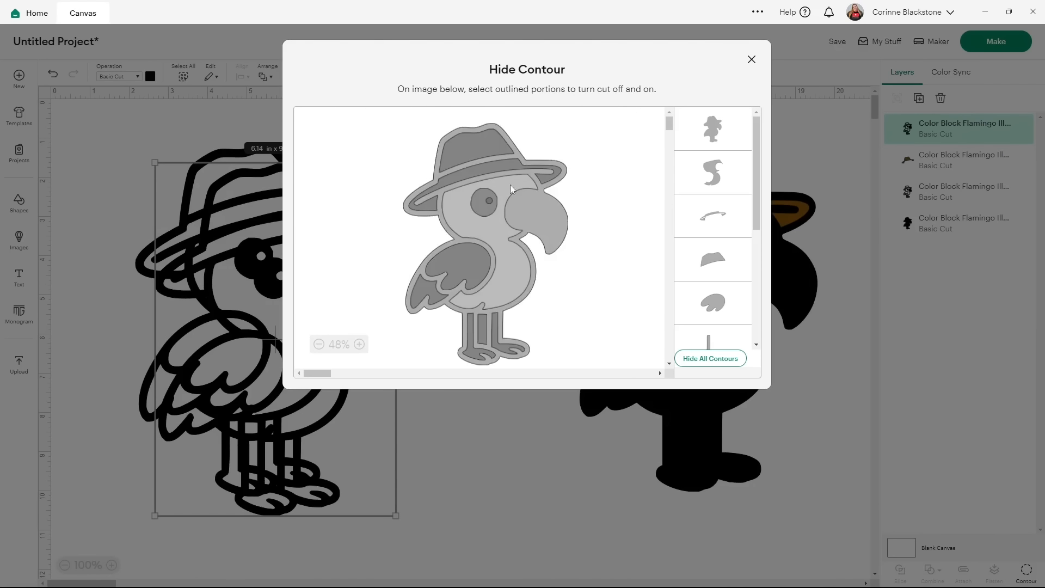
left_click(501, 168)
left_click(486, 143)
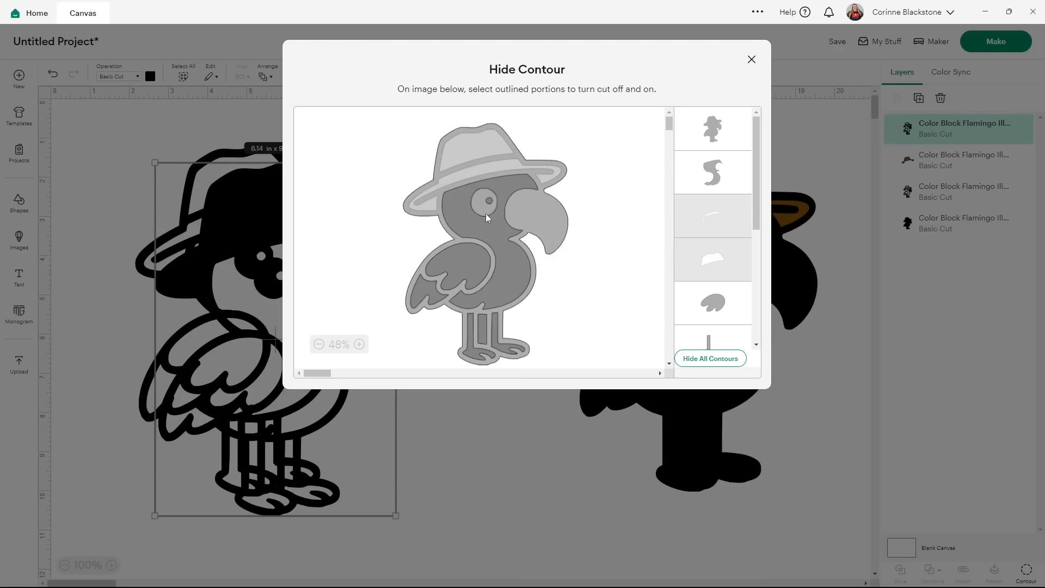
left_click(487, 212)
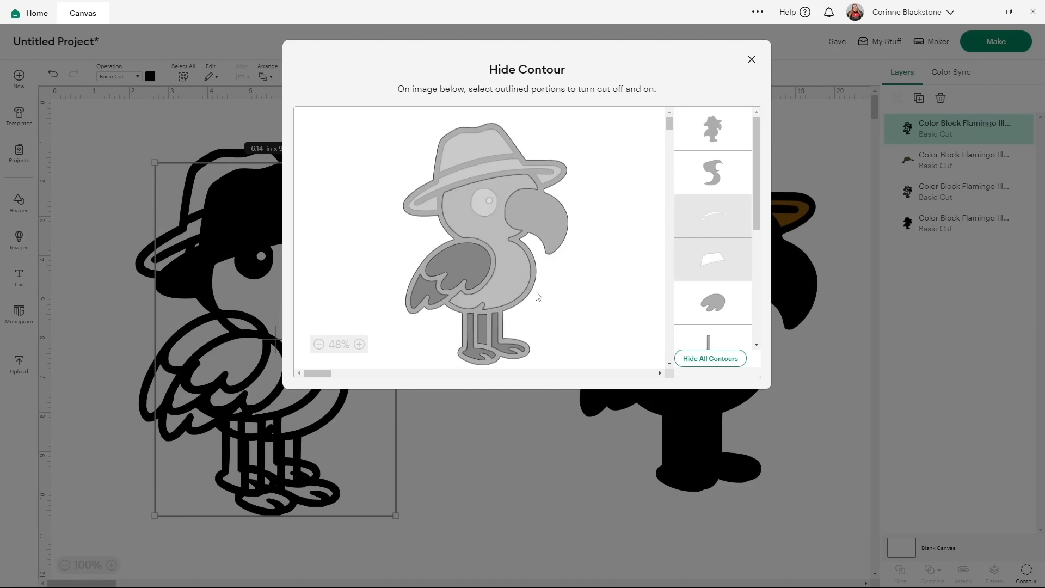
- Hide the copy's outer edge, tail and leg contours so that only the body and wing are left
left_click(535, 292)
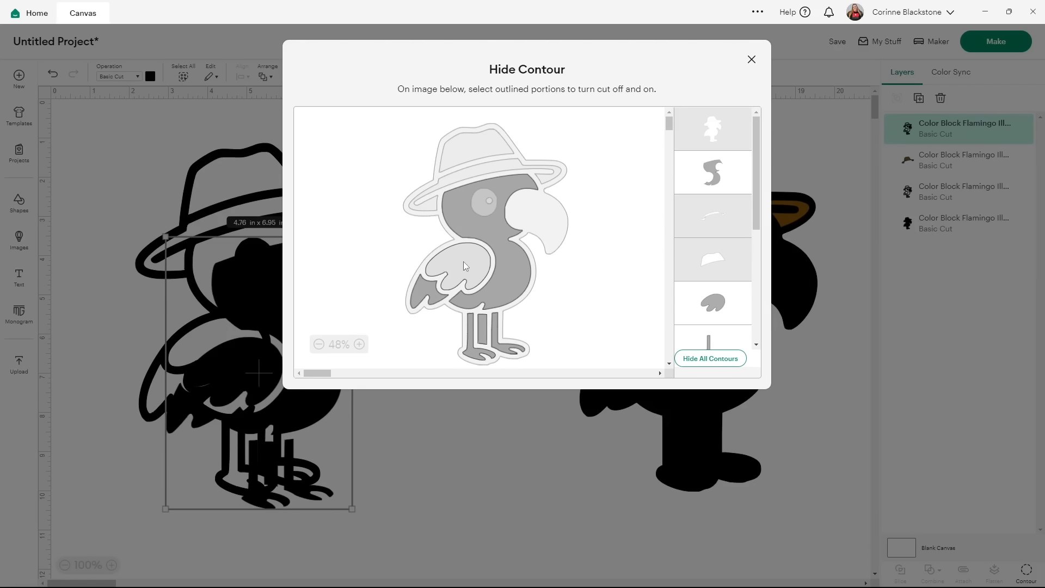
left_click(432, 292)
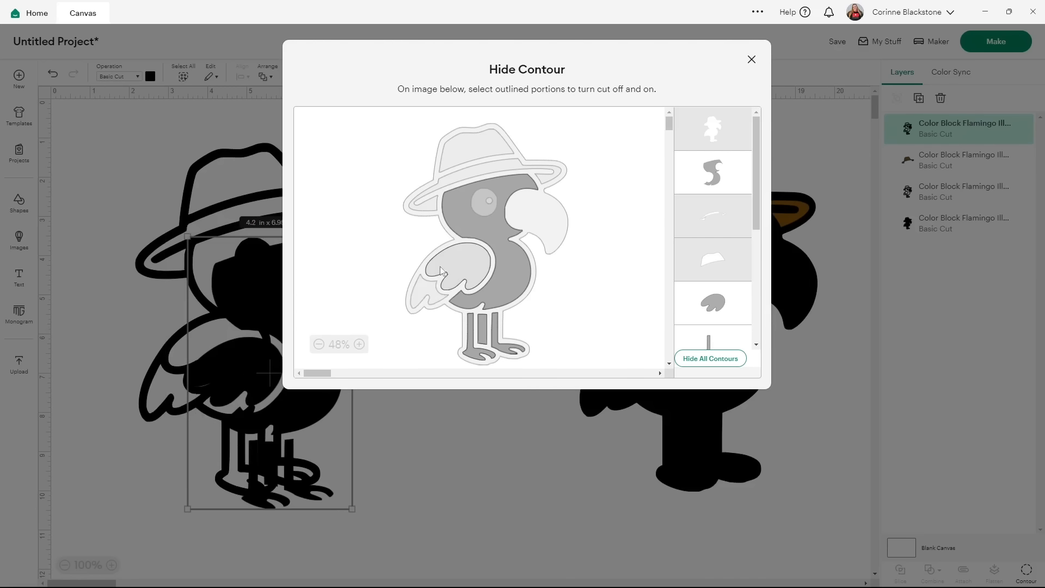
left_click(473, 331)
left_click(496, 329)
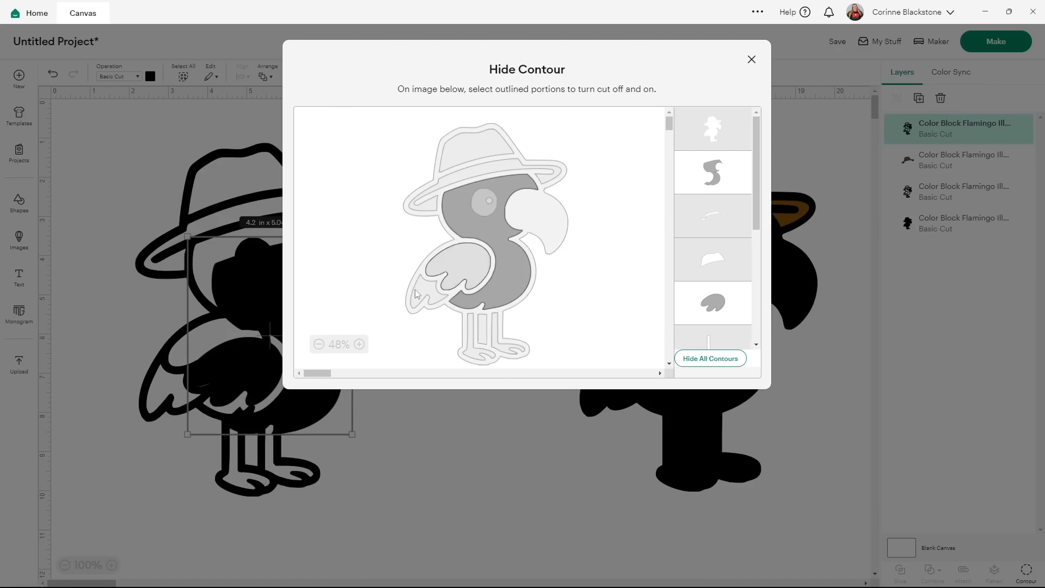
left_click(752, 60)
- Color the body and wing piece pink (#fb3e9f) and fit it onto the black silhouette
left_click_drag(323, 331, 518, 317)
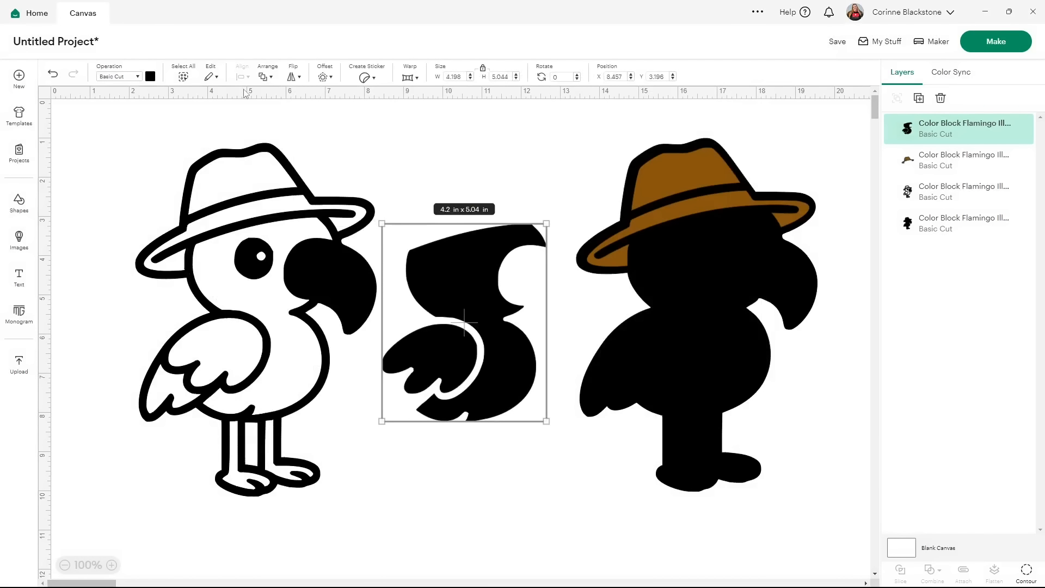
left_click(151, 77)
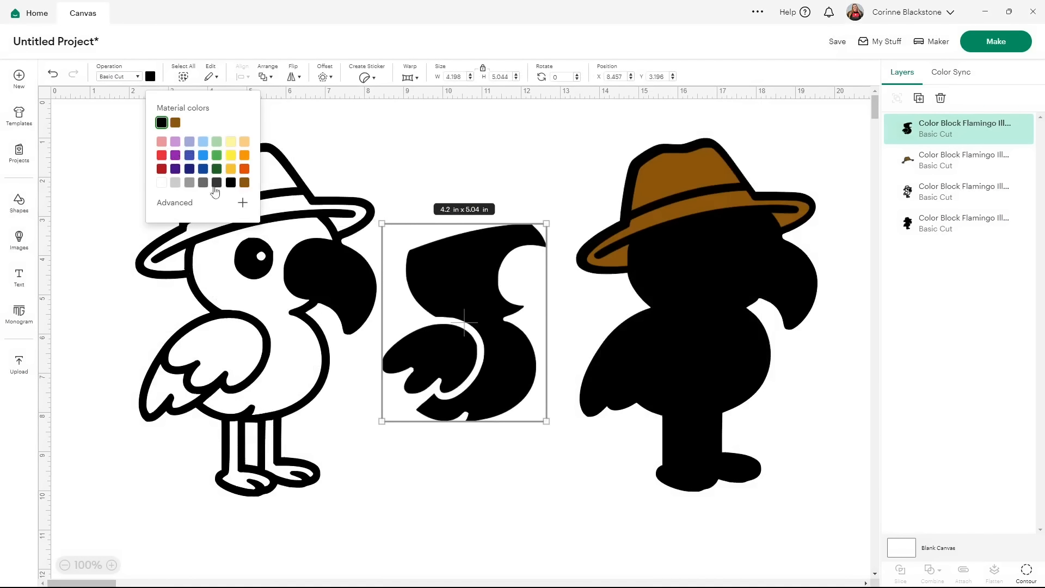
left_click(243, 202)
left_click(209, 249)
left_click_drag(195, 301, 237, 301)
left_click_drag(212, 251, 226, 213)
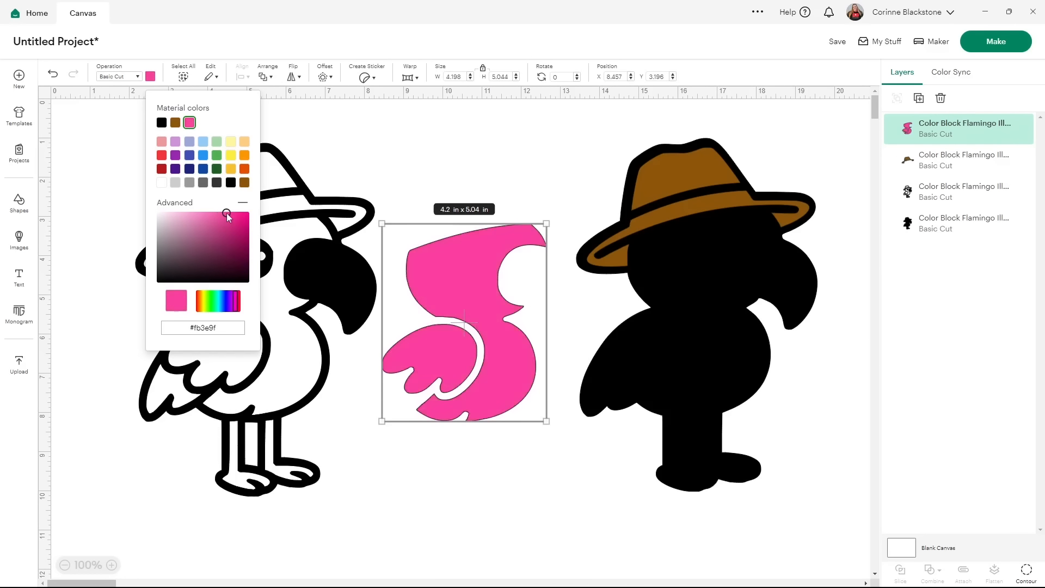
left_click(392, 159)
left_click_drag(458, 336, 686, 323)
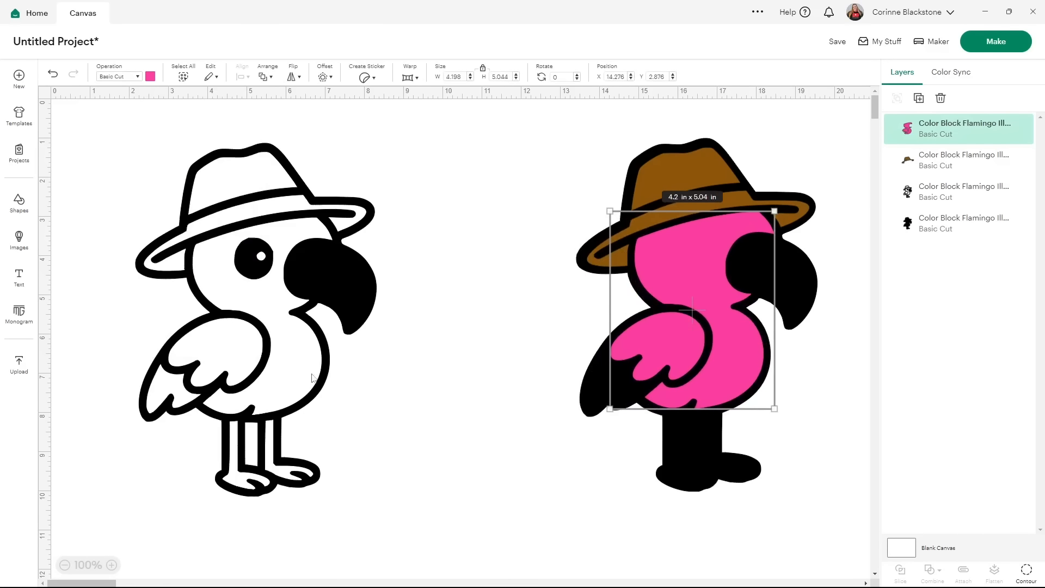
- Duplicate the outlined flamingo once more and hide the copy's wing, body and hat brim contours
left_click(242, 375)
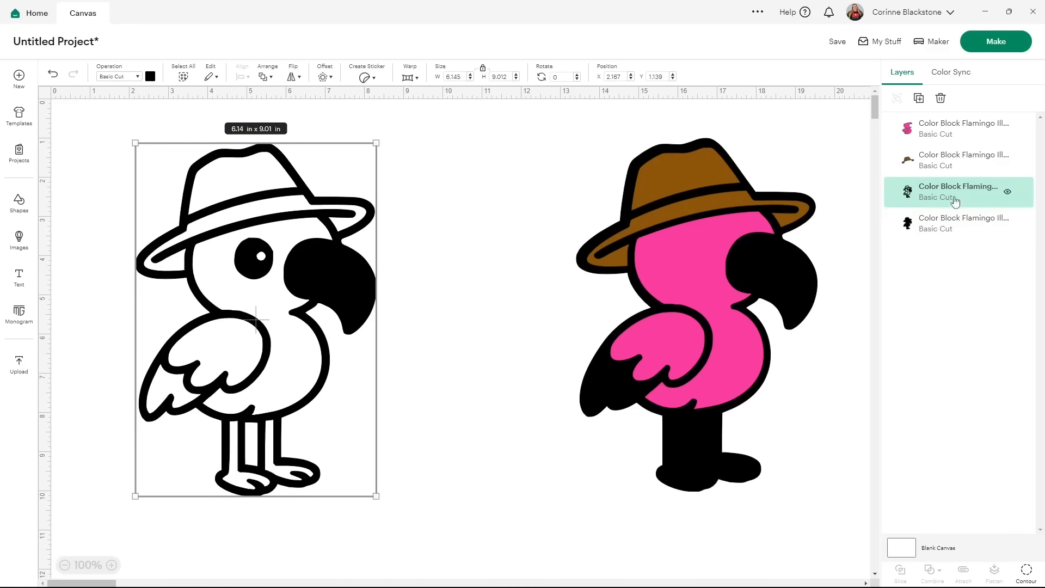
left_click(919, 99)
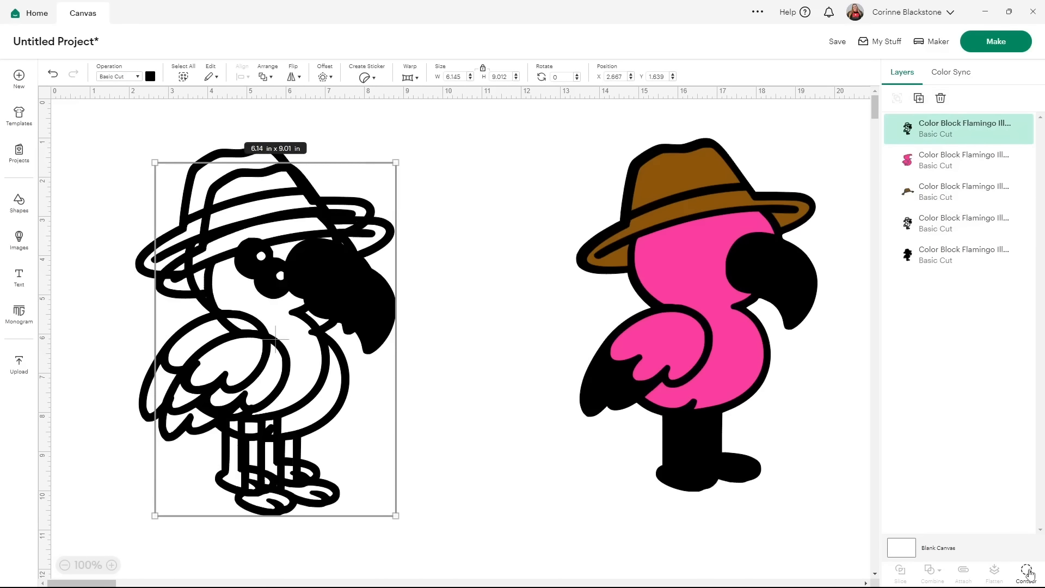
left_click(1027, 571)
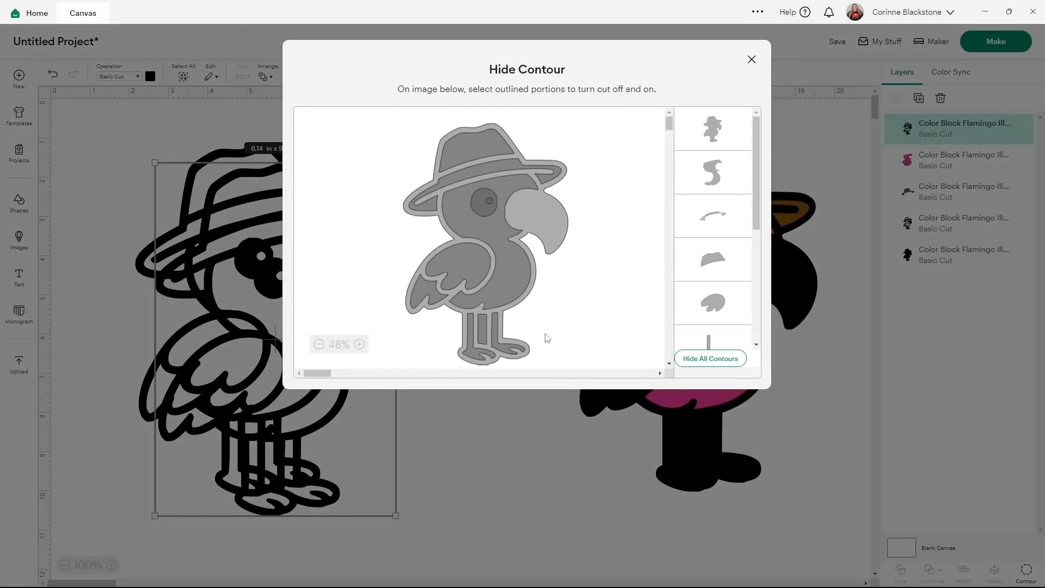
left_click(468, 259)
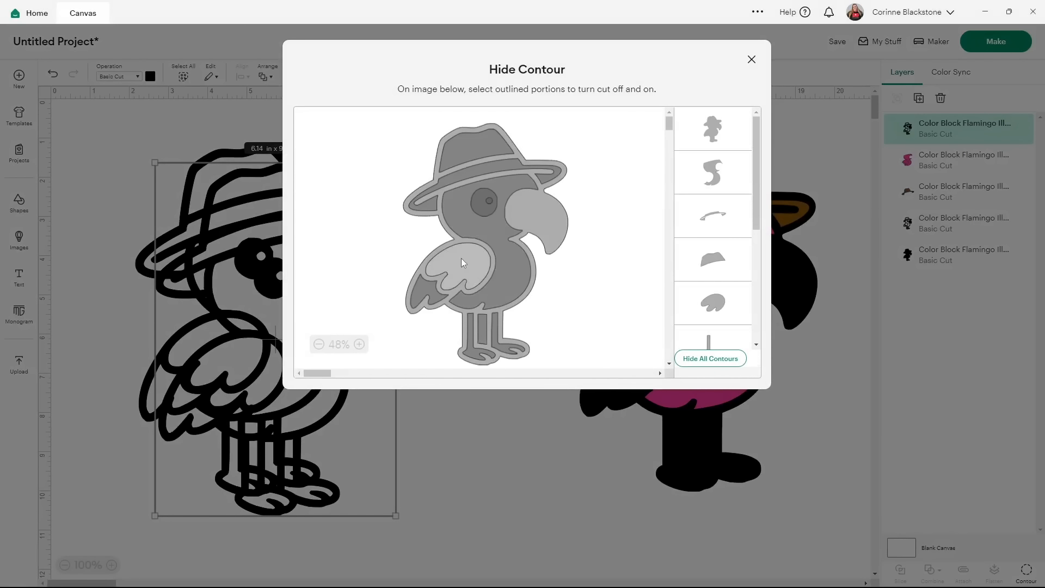
left_click(493, 235)
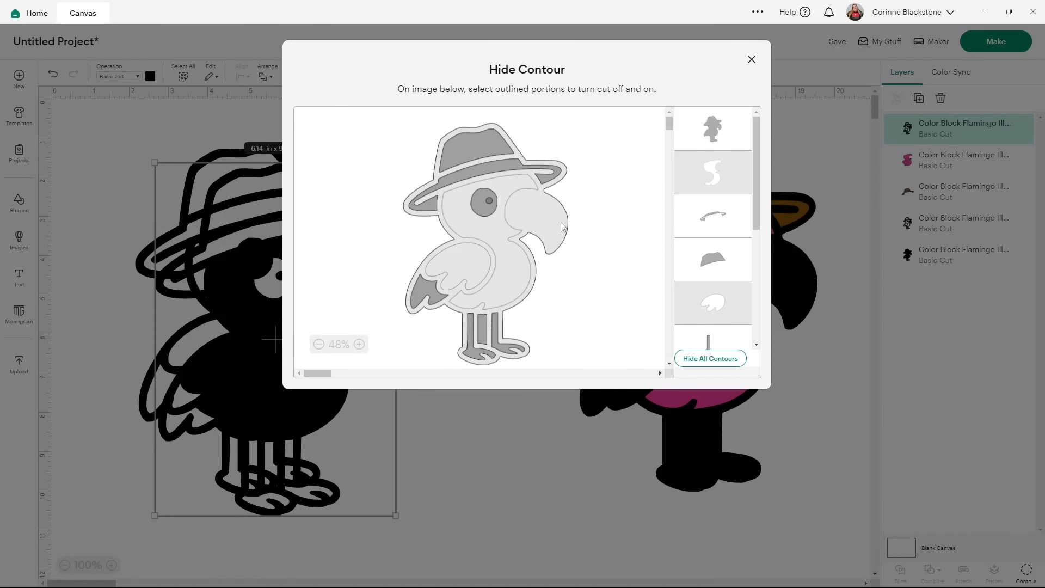
left_click(526, 173)
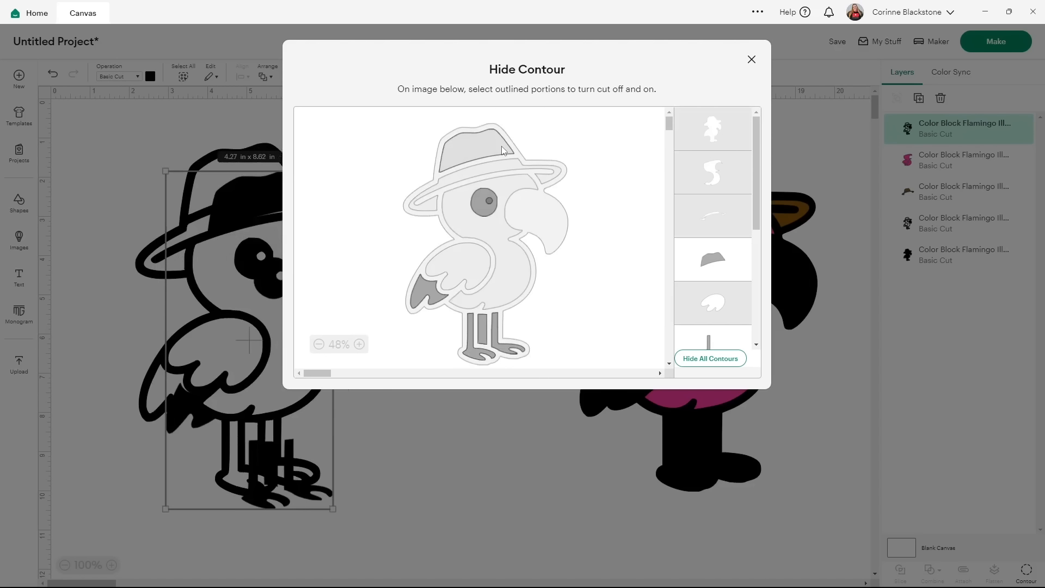
- Hide the copy's remaining hat, eye and leg contours so that only the tail feathers are left
left_click(475, 148)
left_click(479, 207)
left_click(484, 326)
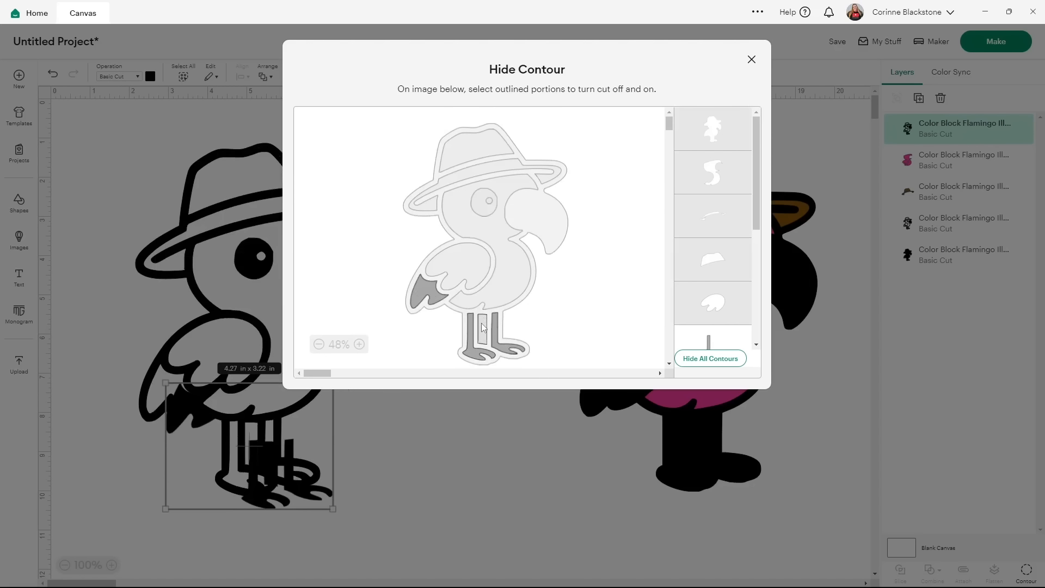
left_click(497, 334)
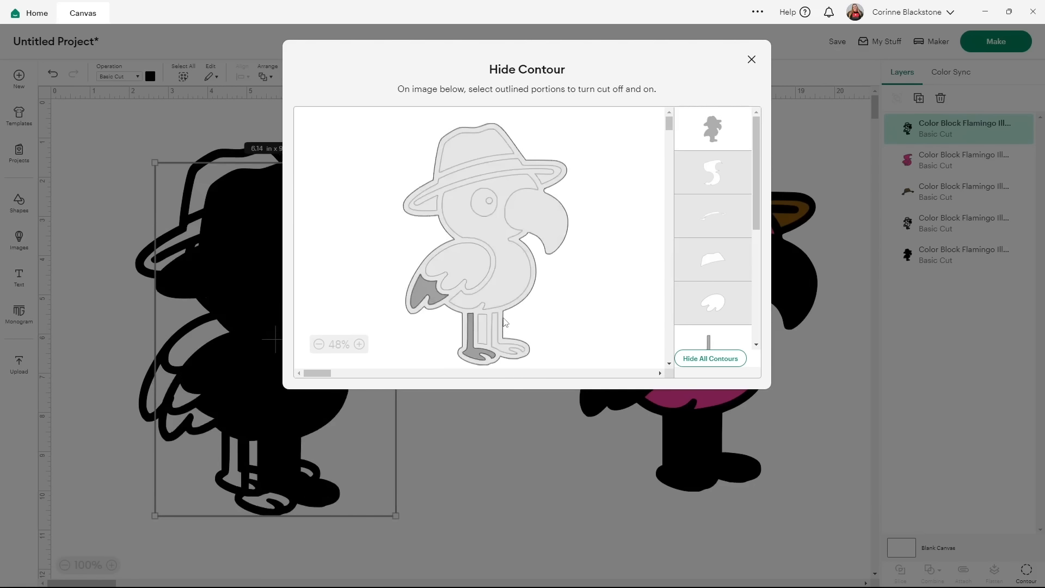
left_click(517, 290)
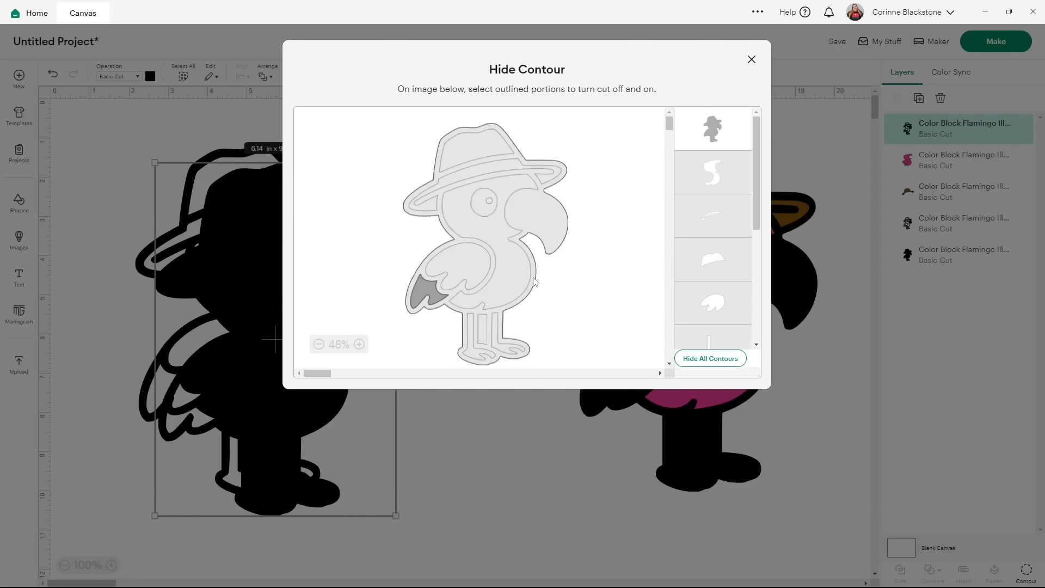
left_click(751, 58)
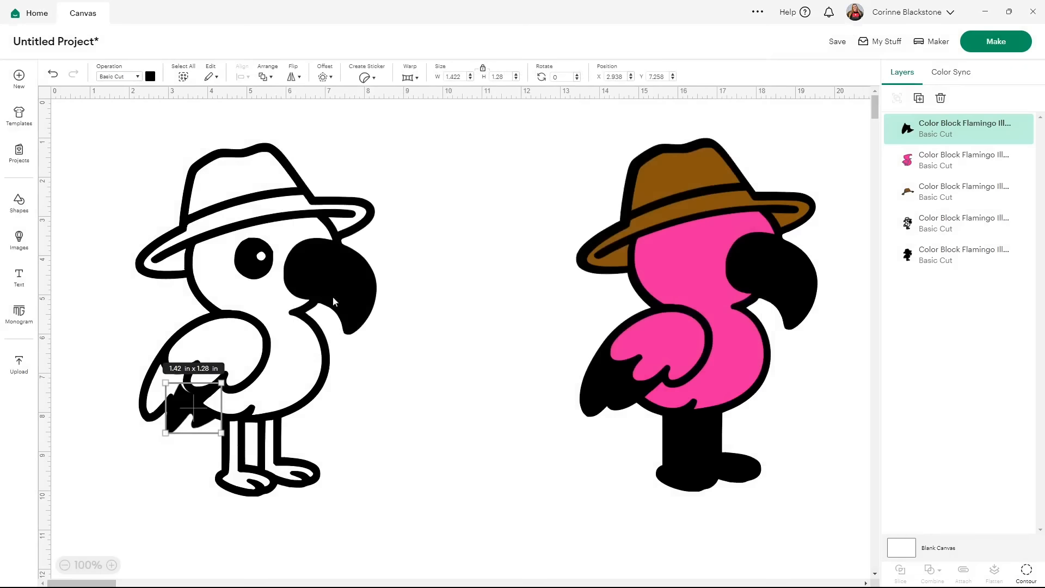
- Color the tail feather piece purple (#c02faf) and fit it onto the tail of the black silhouette
left_click_drag(201, 409, 515, 380)
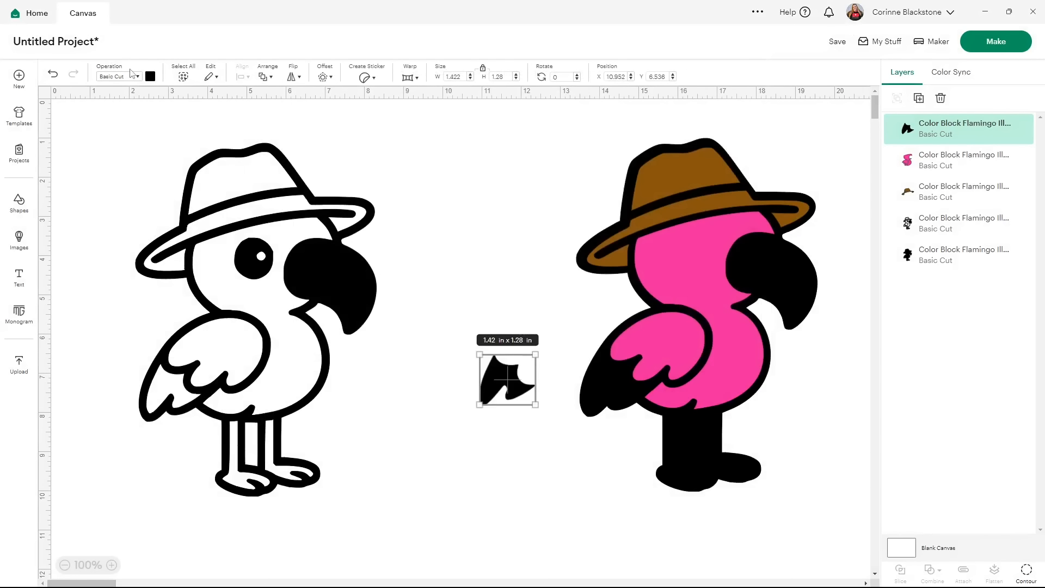
left_click(150, 77)
left_click(228, 311)
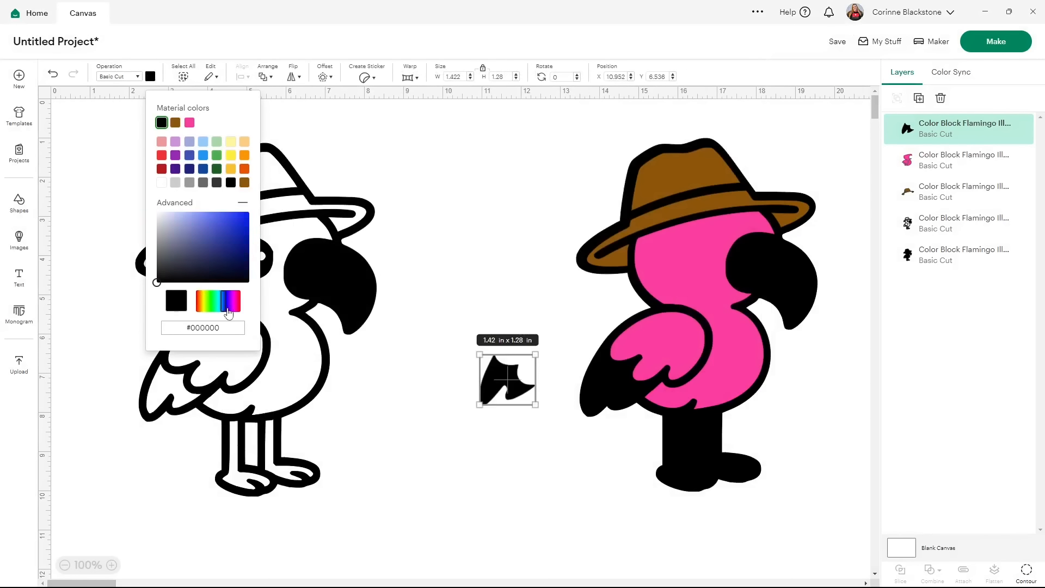
left_click_drag(228, 311, 236, 311)
left_click_drag(210, 236, 221, 234)
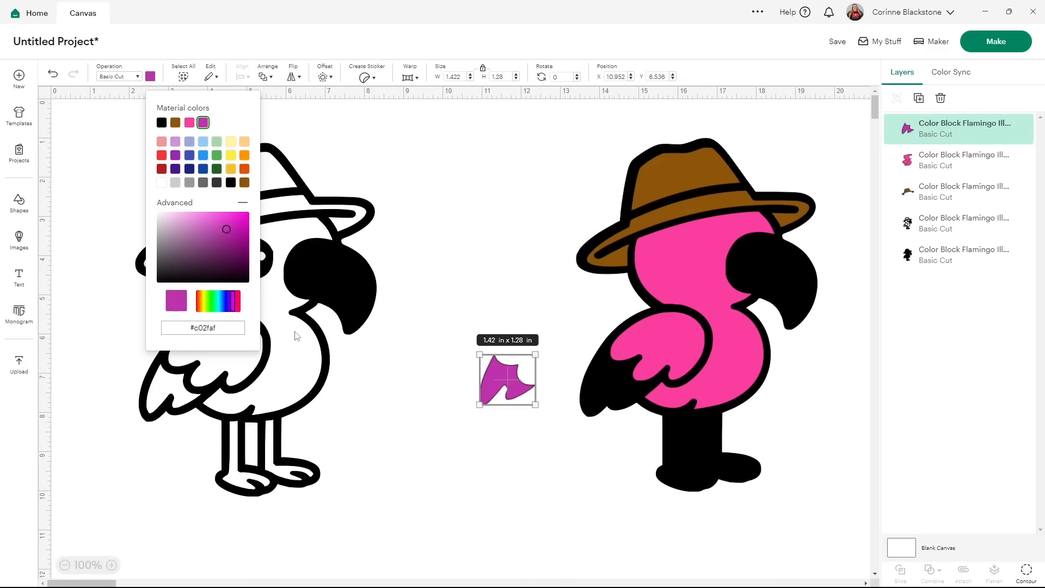
left_click(467, 361)
left_click_drag(492, 364, 613, 372)
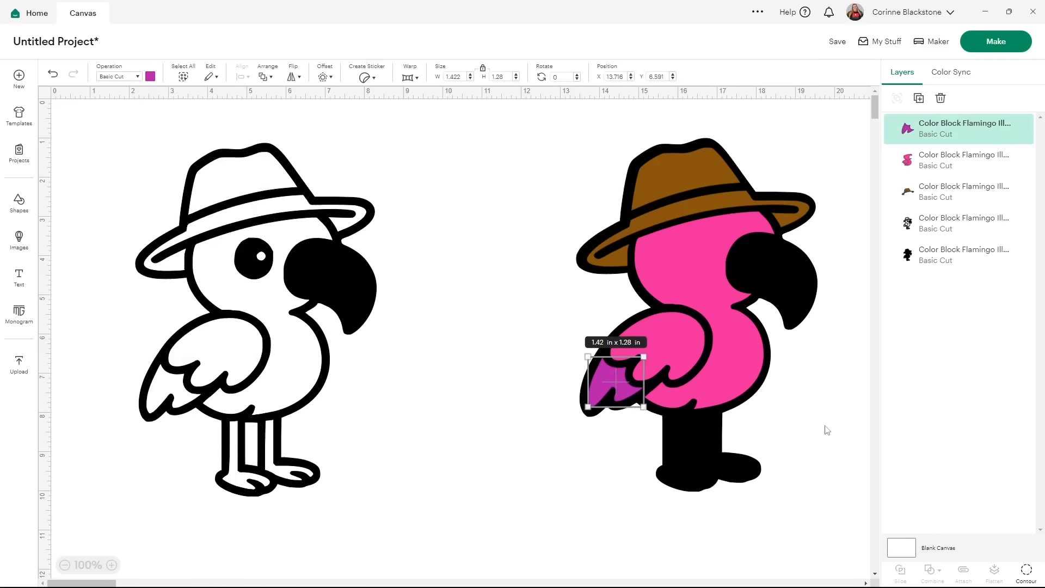
- Turn the contour between the legs of the black silhouette back on to cut out the gap
left_click(740, 463)
left_click(1026, 571)
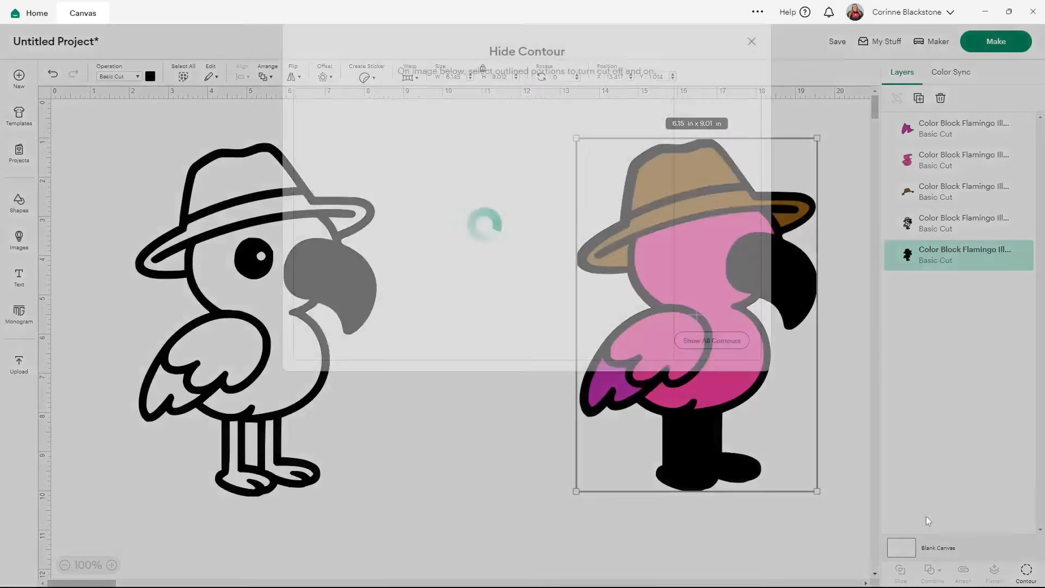
left_click(482, 329)
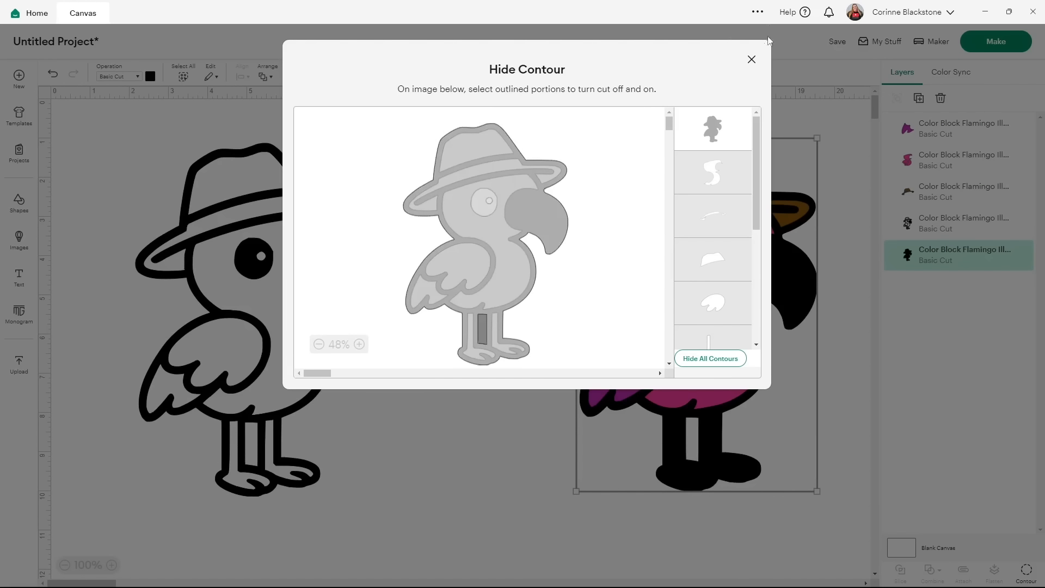
left_click(751, 60)
- Hide the contours of the original outlined flamingo so that only the two legs with feet are left
left_click(256, 320)
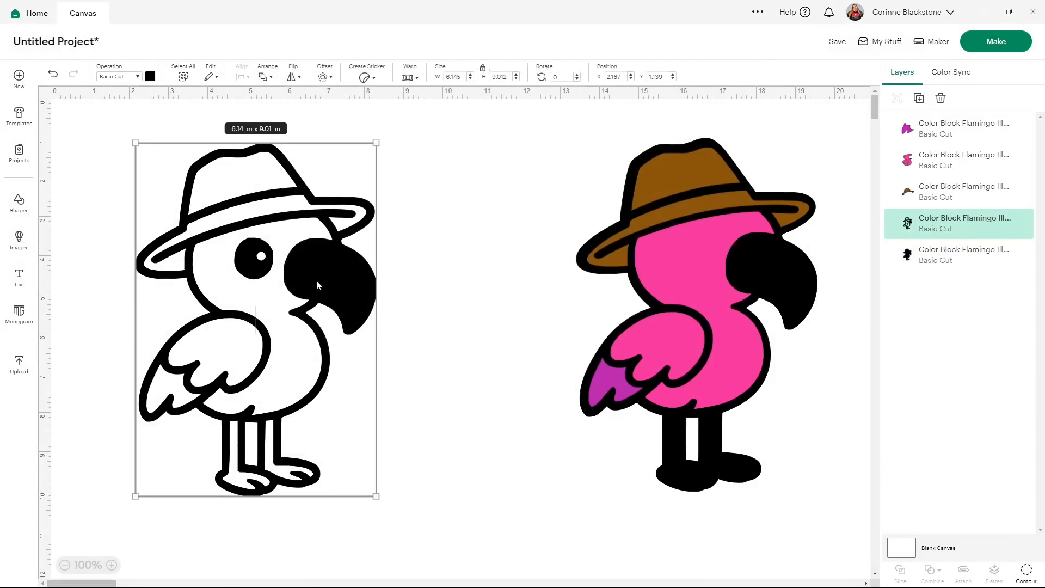
left_click(1027, 572)
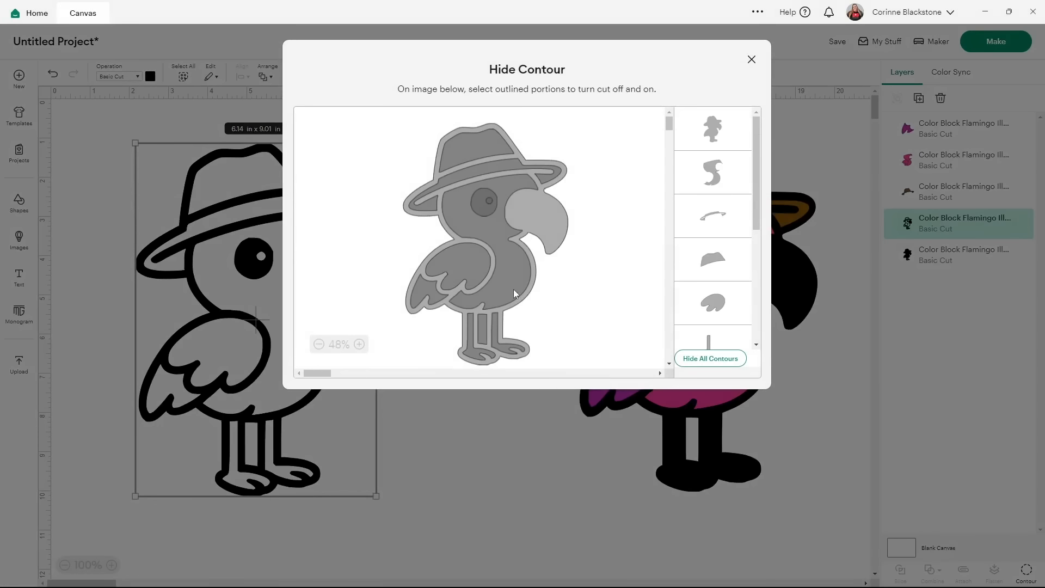
left_click(565, 226)
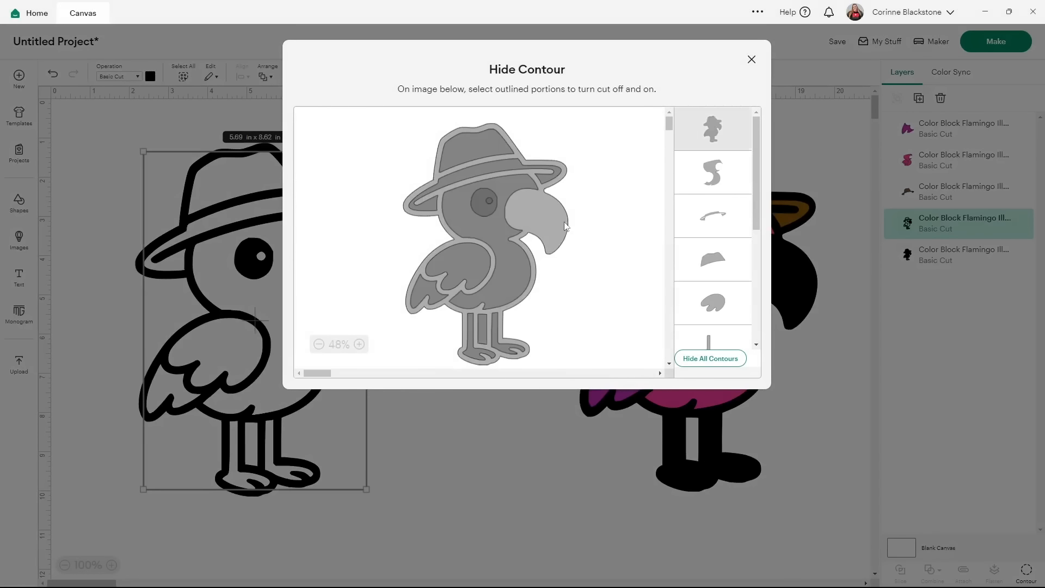
left_click(460, 267)
left_click(478, 209)
left_click(475, 174)
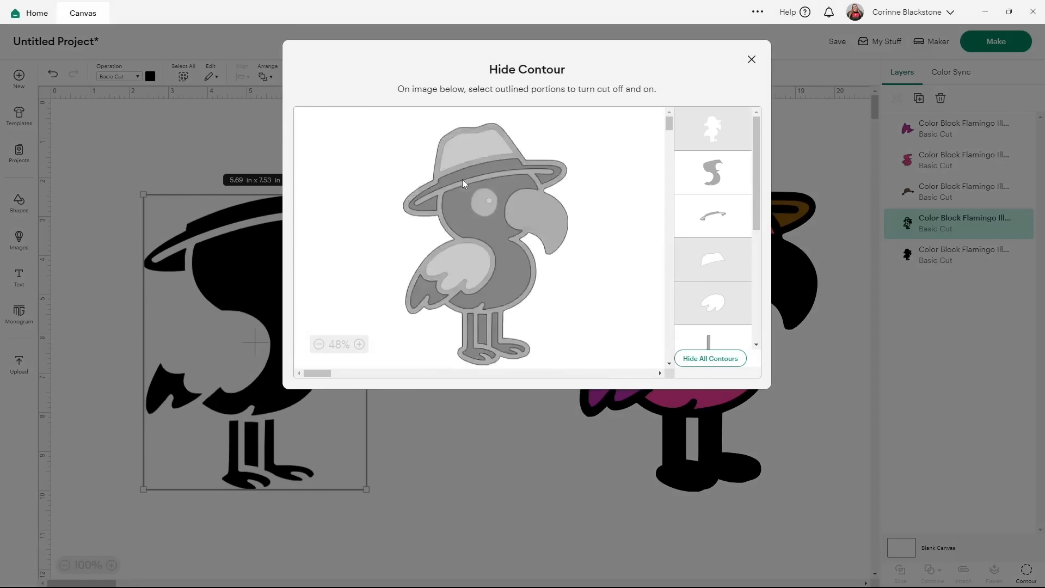
left_click(475, 174)
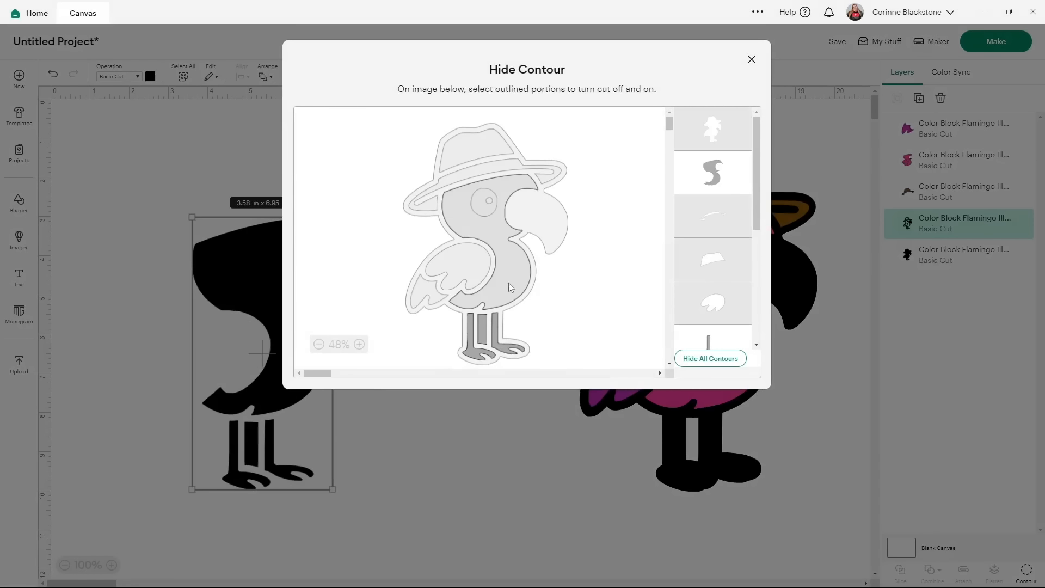
left_click(524, 287)
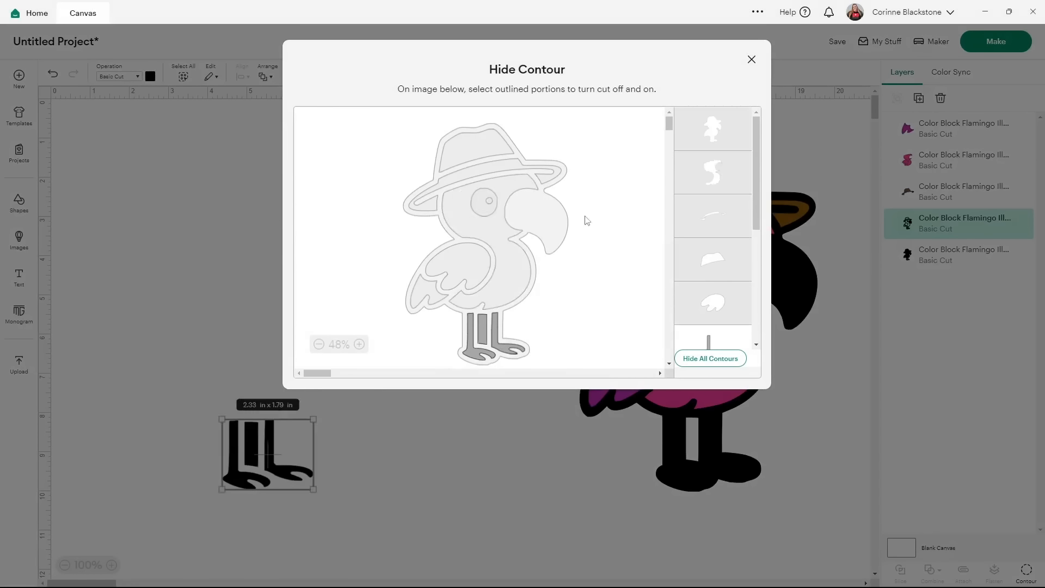
left_click(484, 333)
left_click(751, 59)
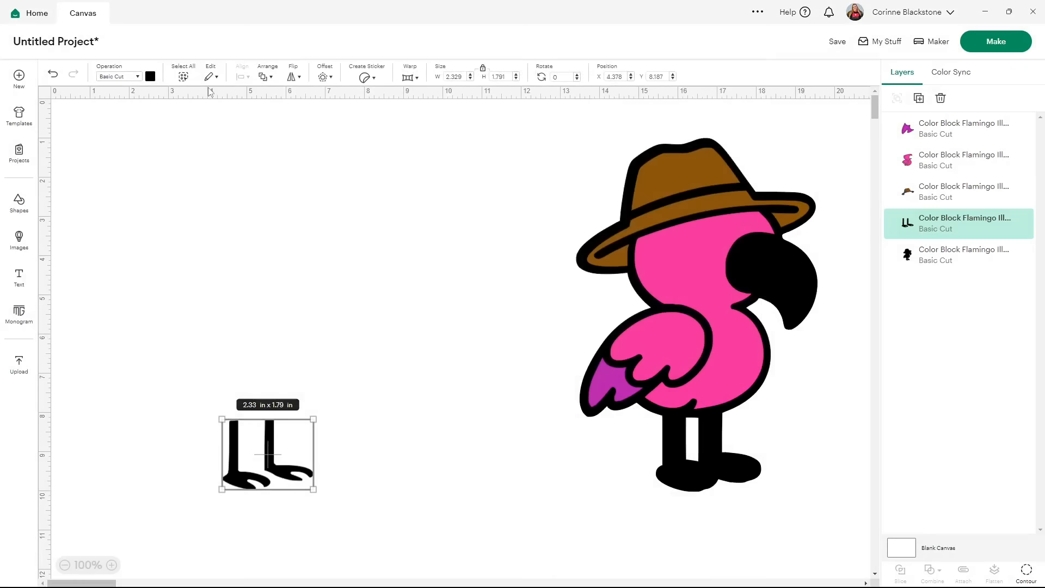
- Color the leg pieces orange and fit them onto the legs of the black silhouette
left_click(150, 76)
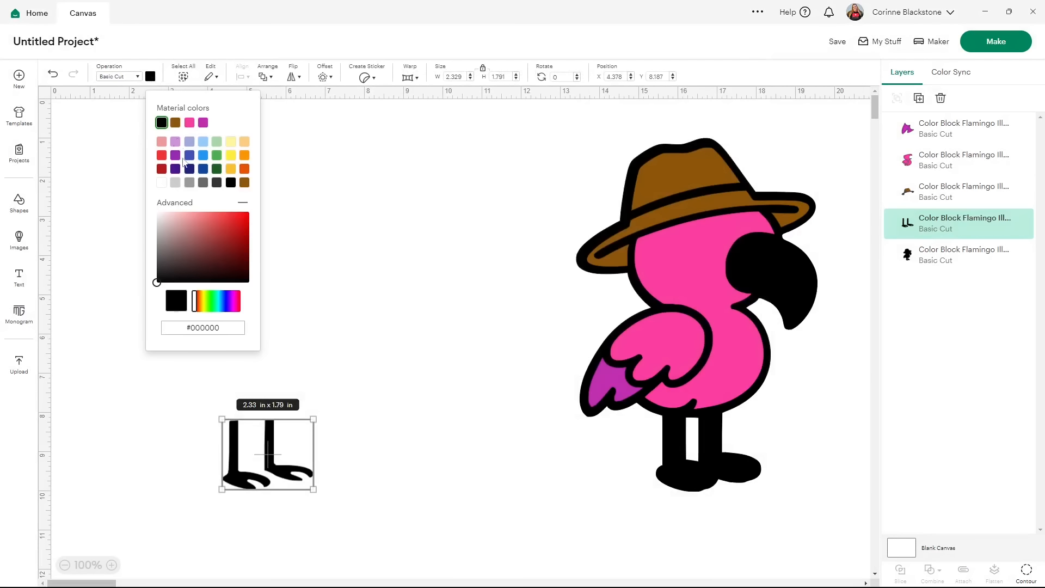
left_click(244, 155)
left_click(364, 405)
left_click_drag(267, 455, 707, 447)
- Turn the eye contour of the pink body piece back on and hide the small highlight contour inside it
left_click(706, 263)
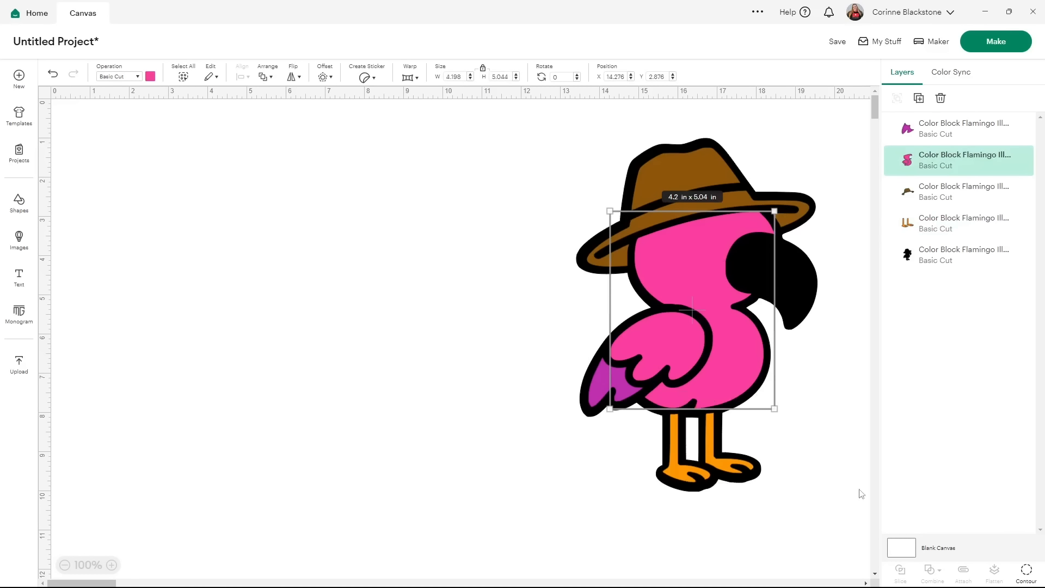
left_click(1026, 572)
left_click(472, 207)
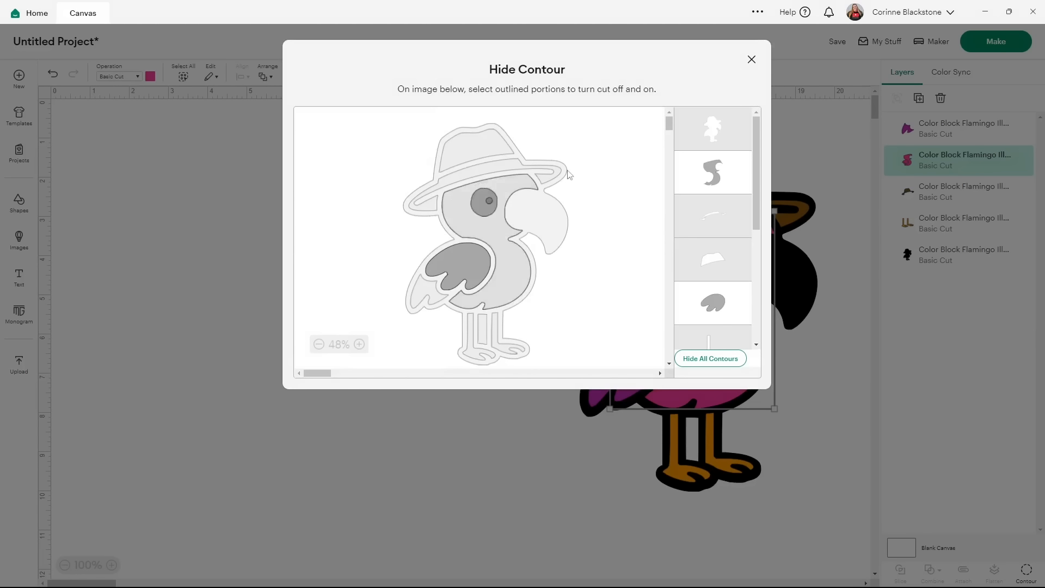
left_click(751, 59)
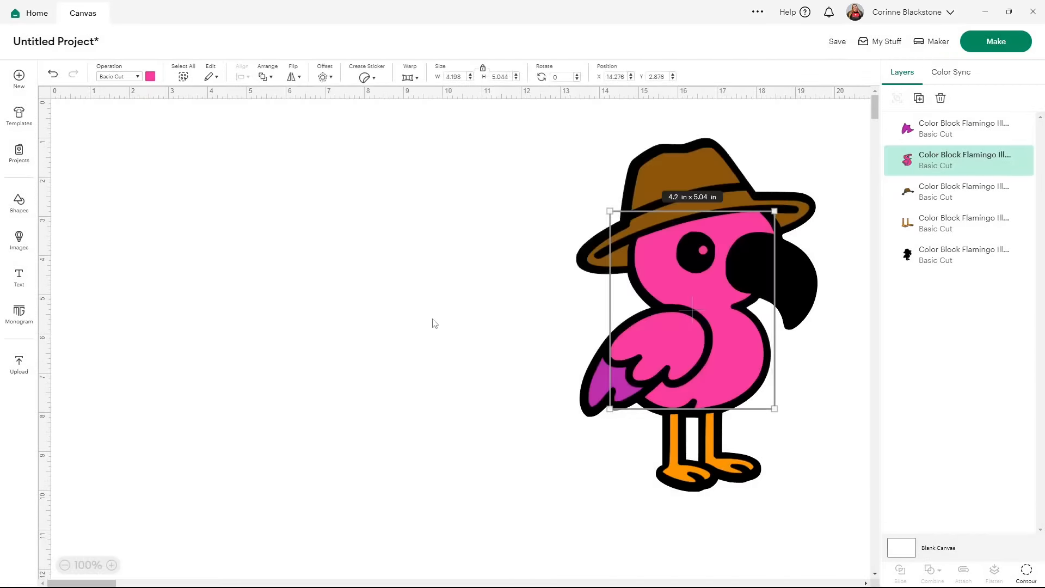
left_click(1026, 572)
left_click(466, 215)
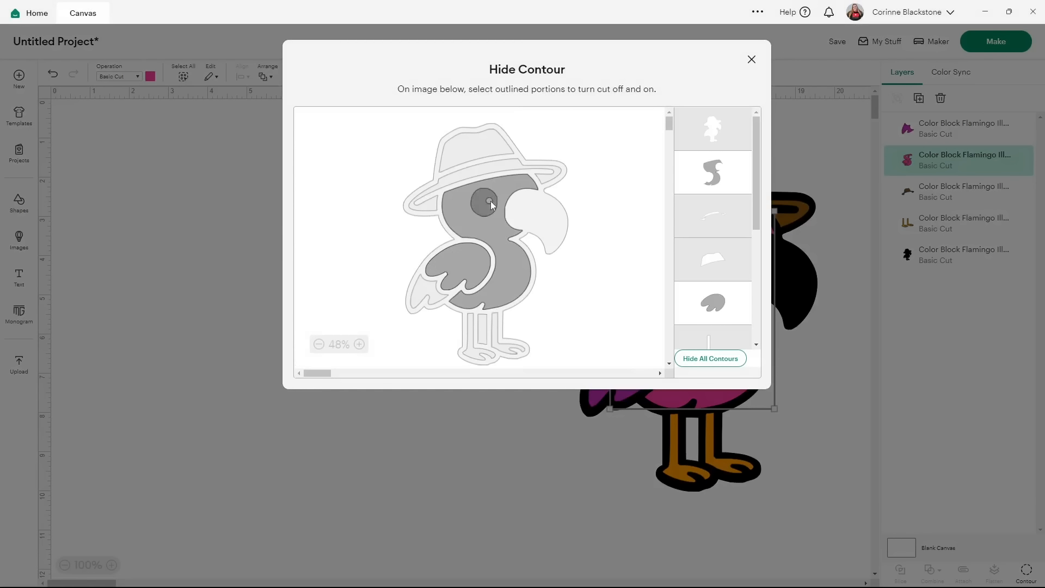
left_click(752, 60)
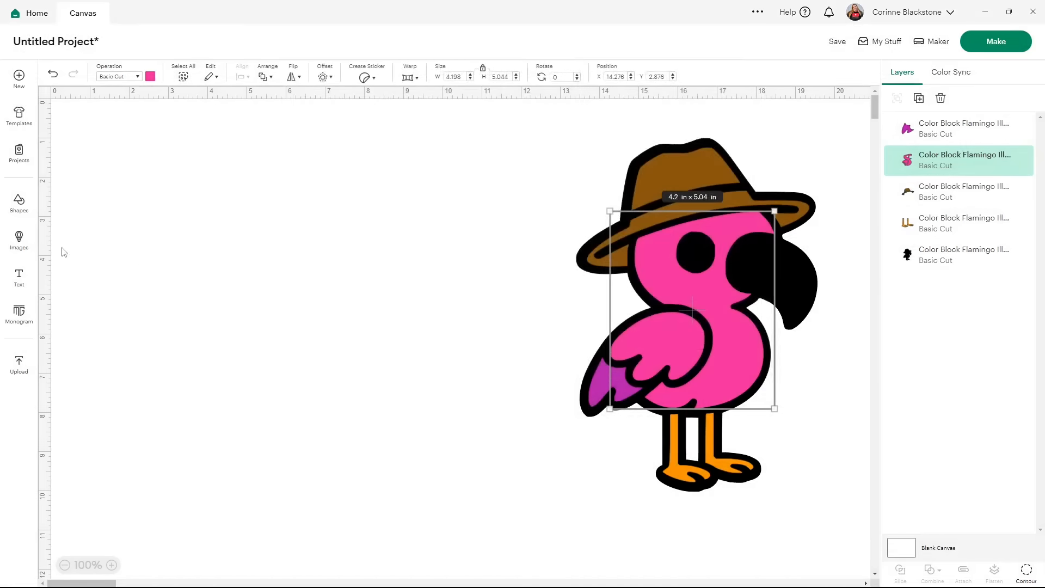
- Add a circle shape, shrink it to about 0.39 in and place it beside the flamingo
left_click(19, 202)
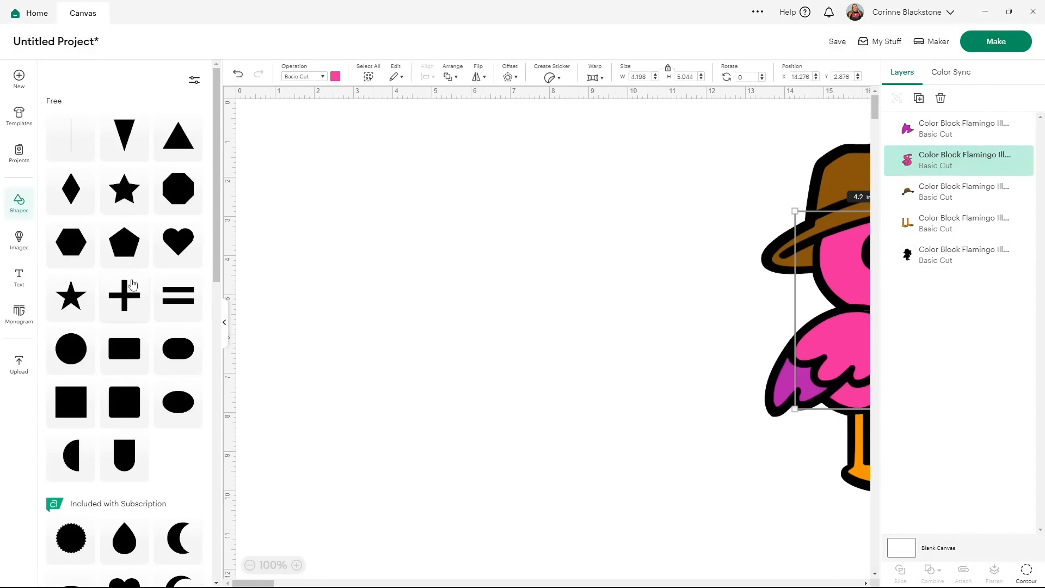
left_click(71, 352)
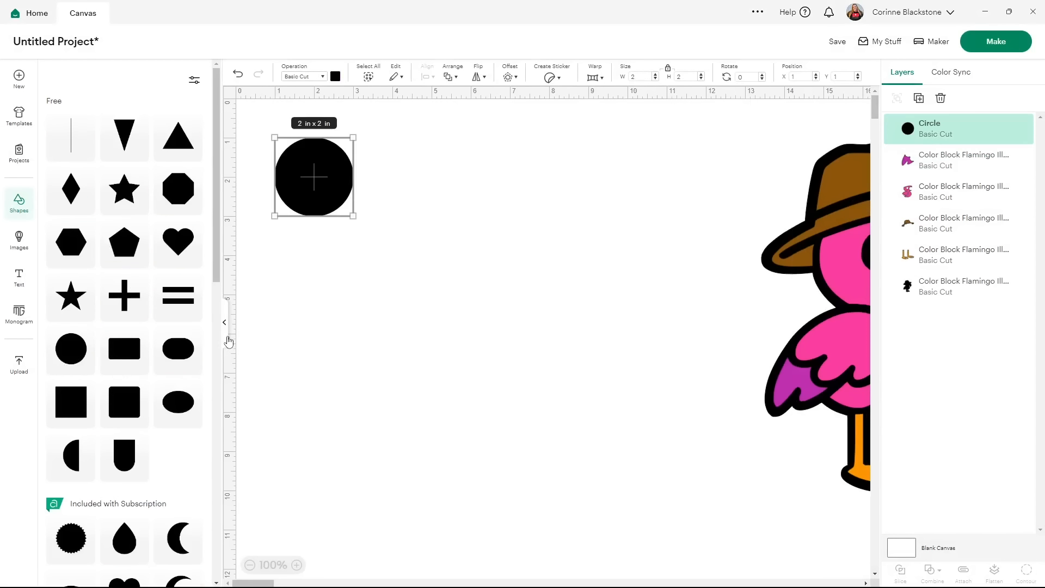
left_click(225, 322)
left_click_drag(155, 195, 448, 330)
- Color the small circle white and place it on the flamingo's eye as a highlight
left_click(150, 76)
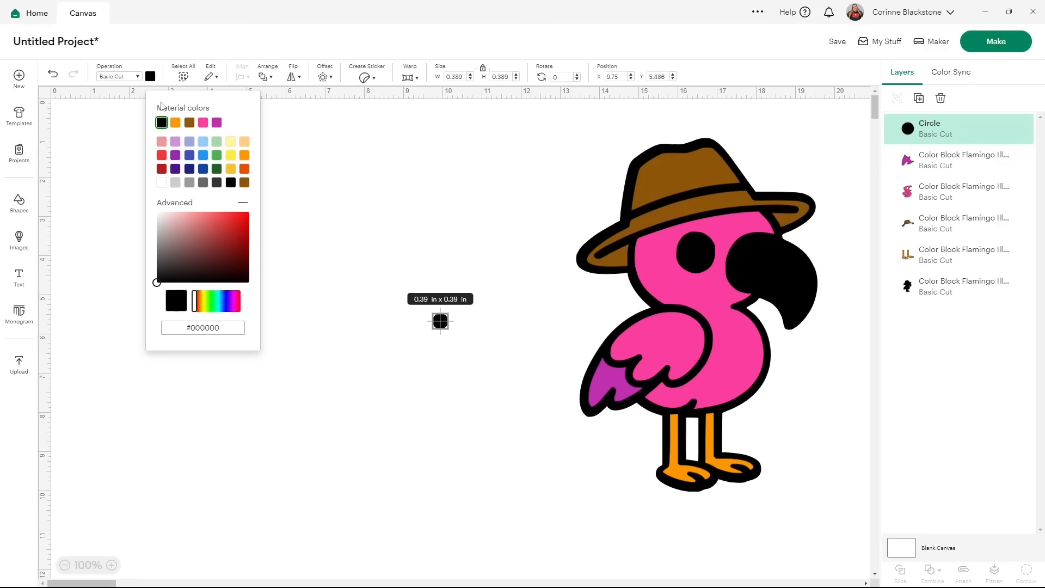
left_click(163, 183)
left_click(445, 331)
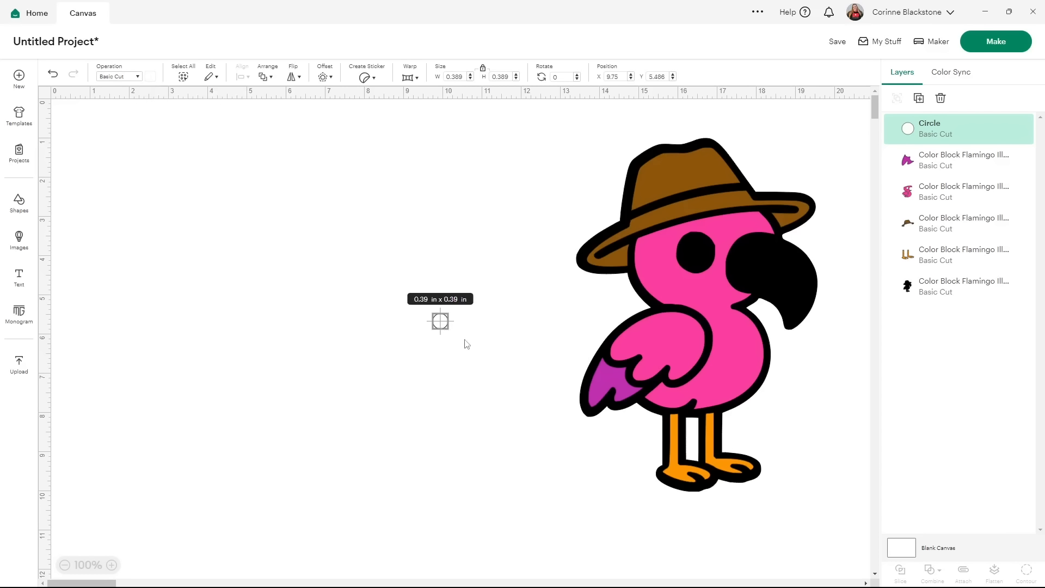
left_click_drag(450, 333, 708, 261)
left_click(571, 296)
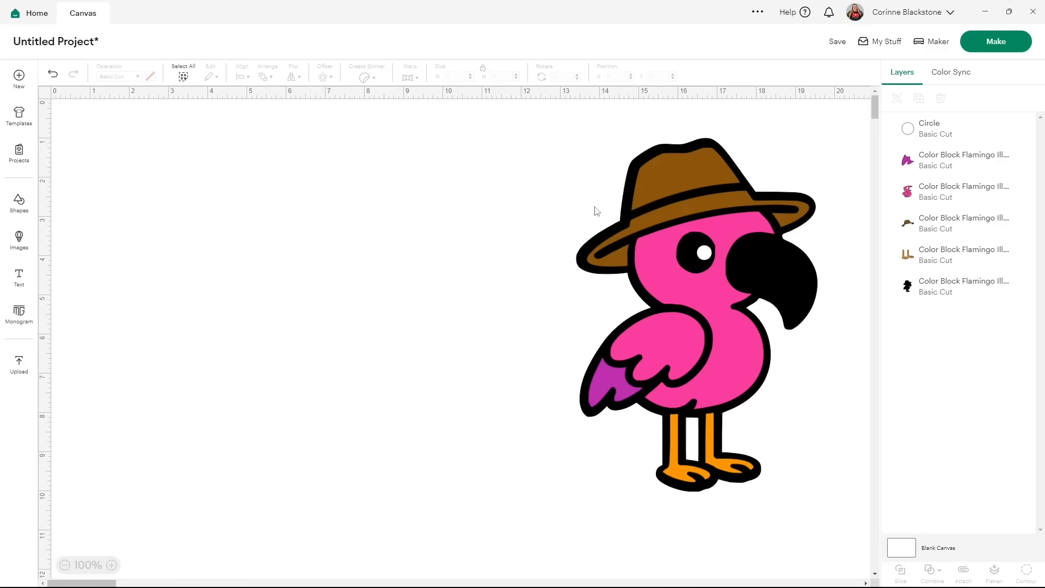
- Save the finished flamingo project
left_click(837, 41)
left_click(388, 82)
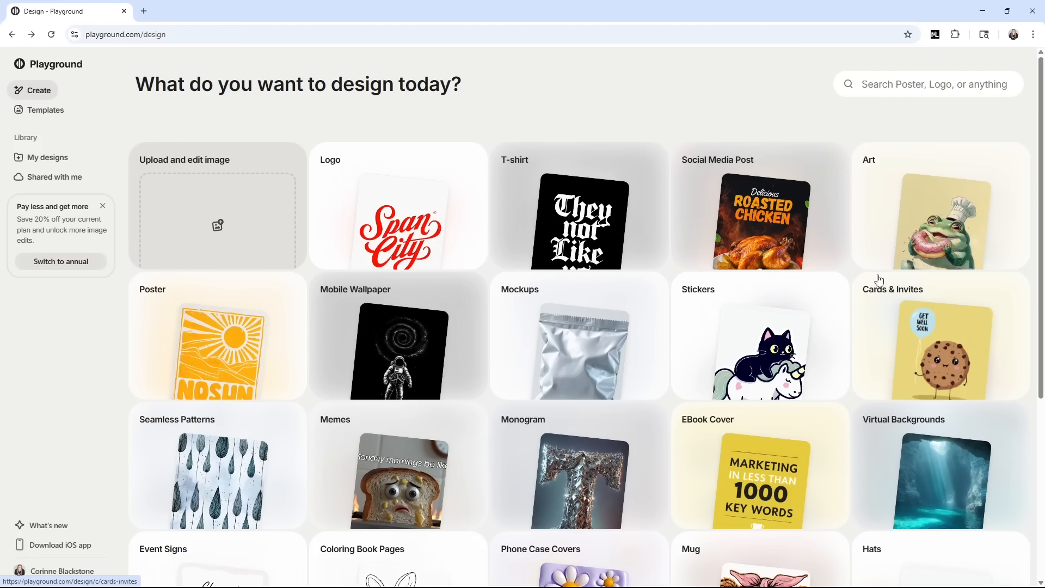
- Open the Stickers template category and look through its designs for a sticker to work with
left_click(781, 331)
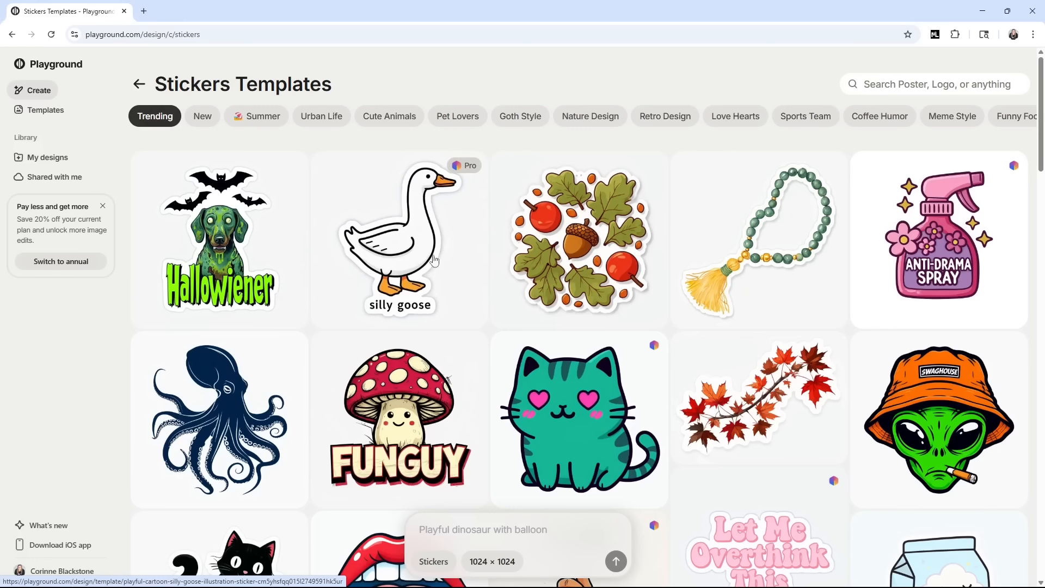
scroll(689, 268, "down", 2)
scroll(664, 267, "down", 3)
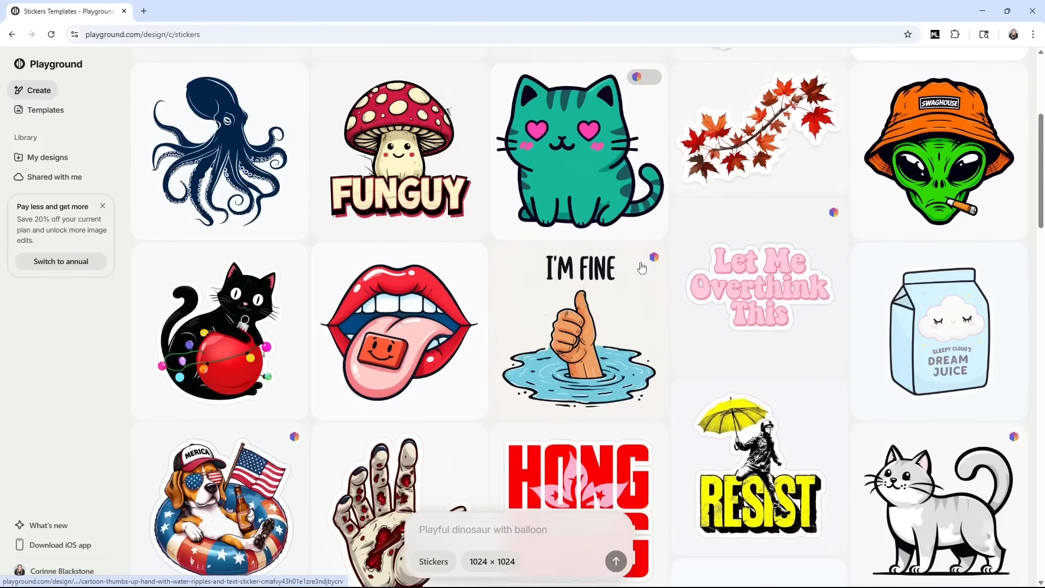
scroll(465, 256, "down", 6)
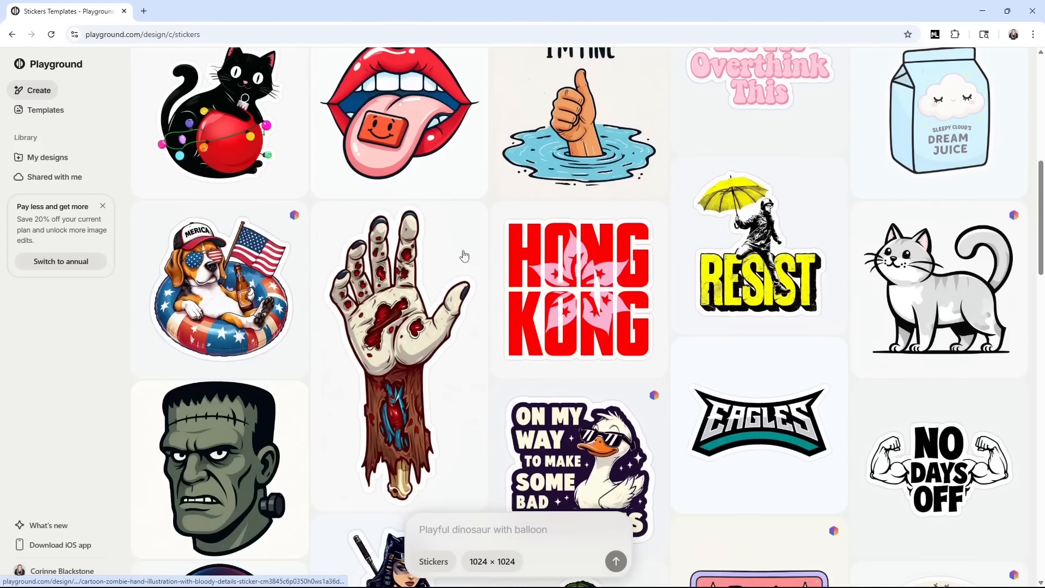
scroll(466, 256, "down", 6)
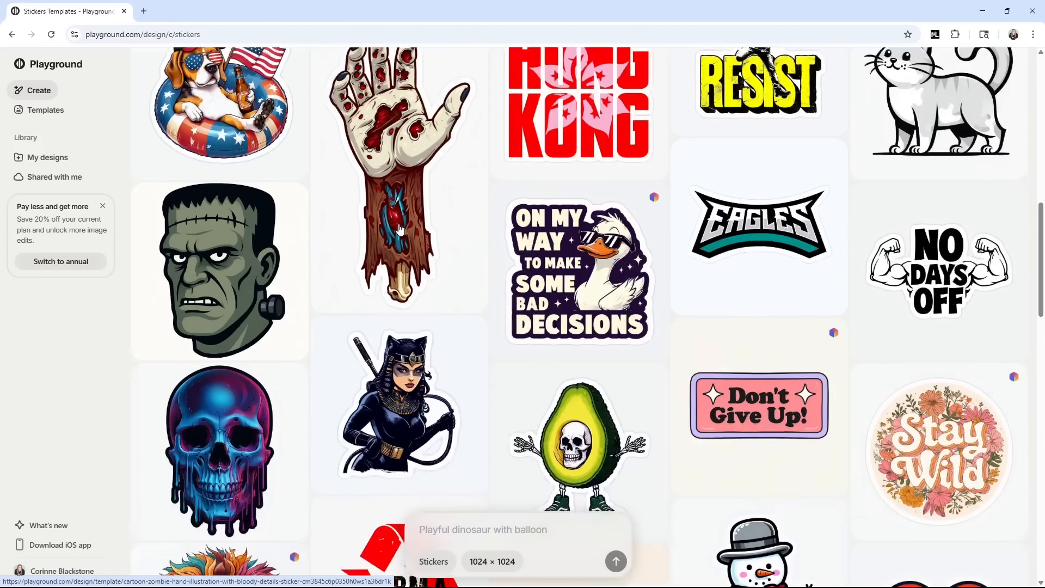
scroll(527, 235, "down", 8)
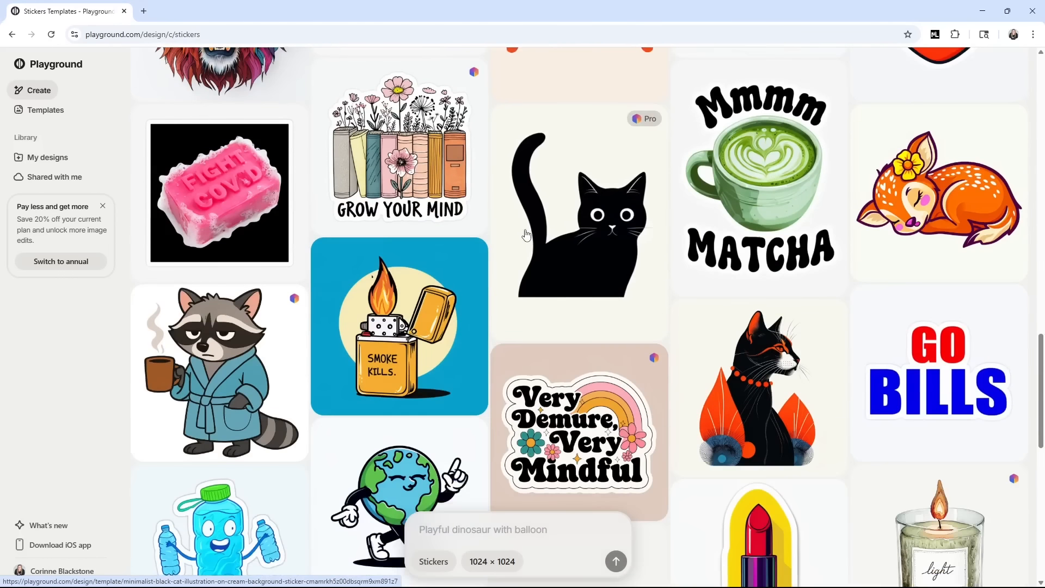
scroll(526, 236, "down", 2)
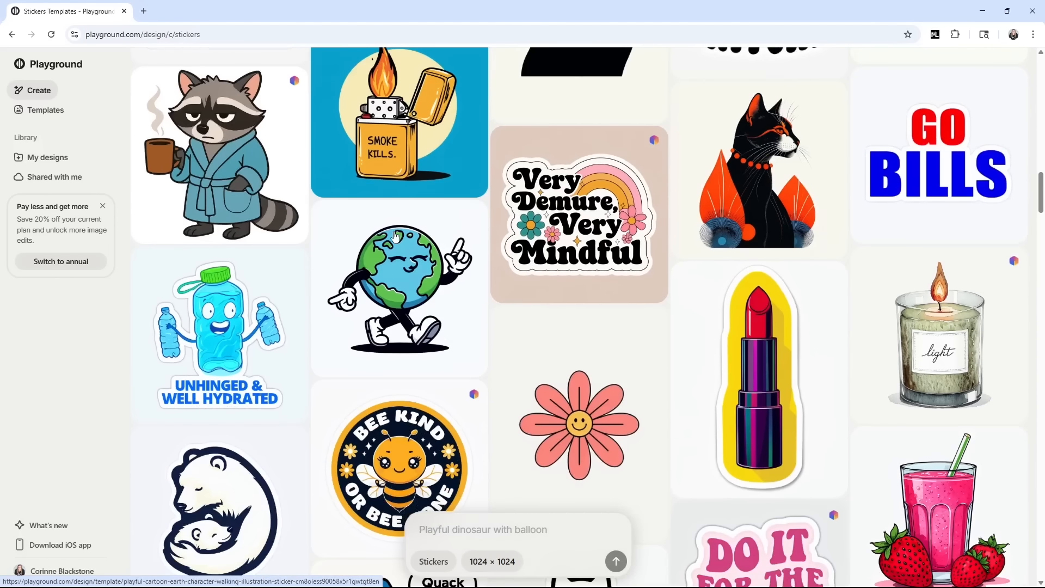
scroll(323, 258, "down", 3)
scroll(323, 258, "down", 3)
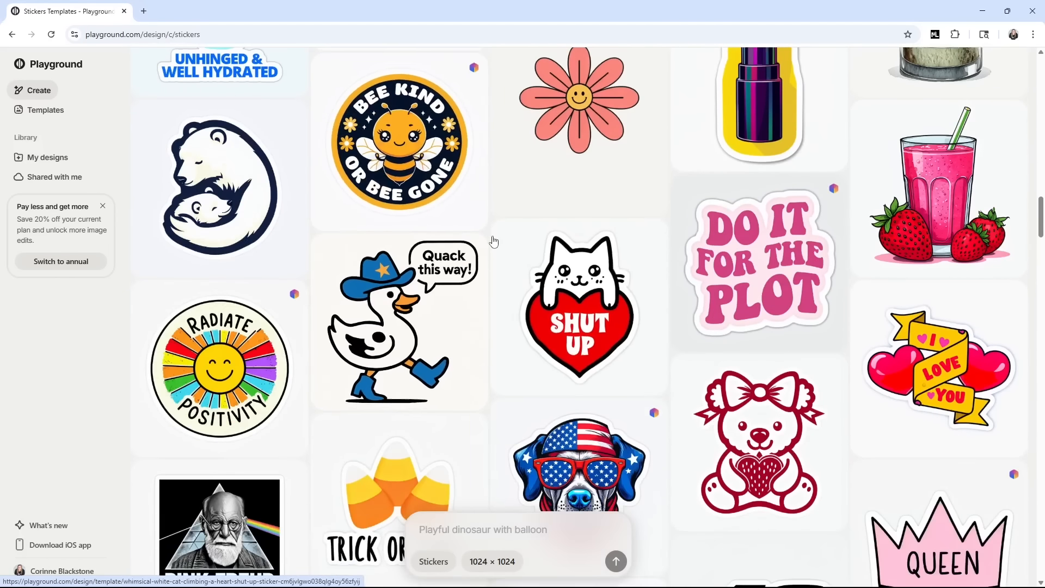
scroll(520, 256, "down", 8)
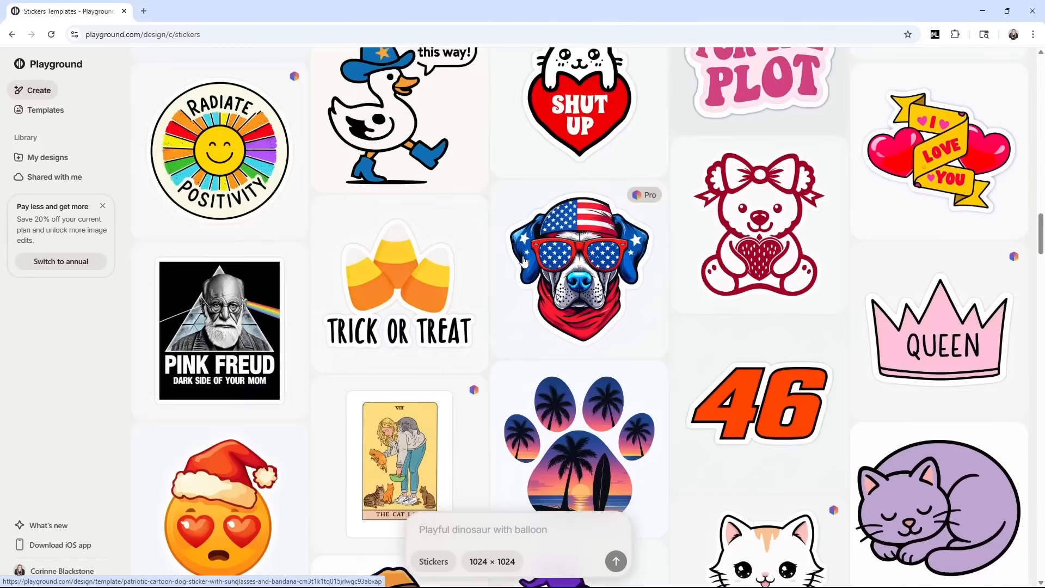
scroll(520, 261, "down", 5)
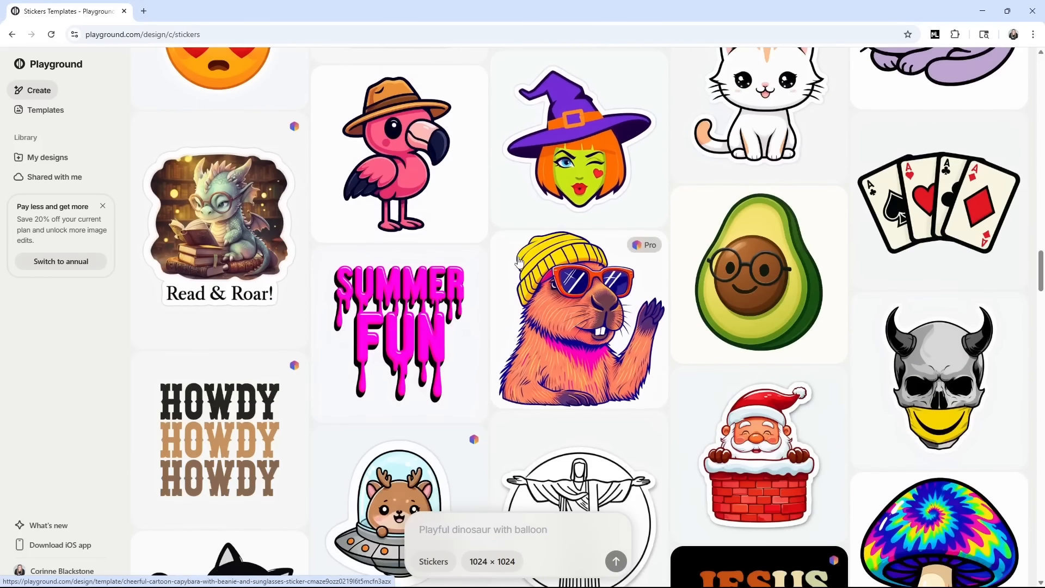
scroll(443, 278, "down", 2)
scroll(277, 294, "down", 4)
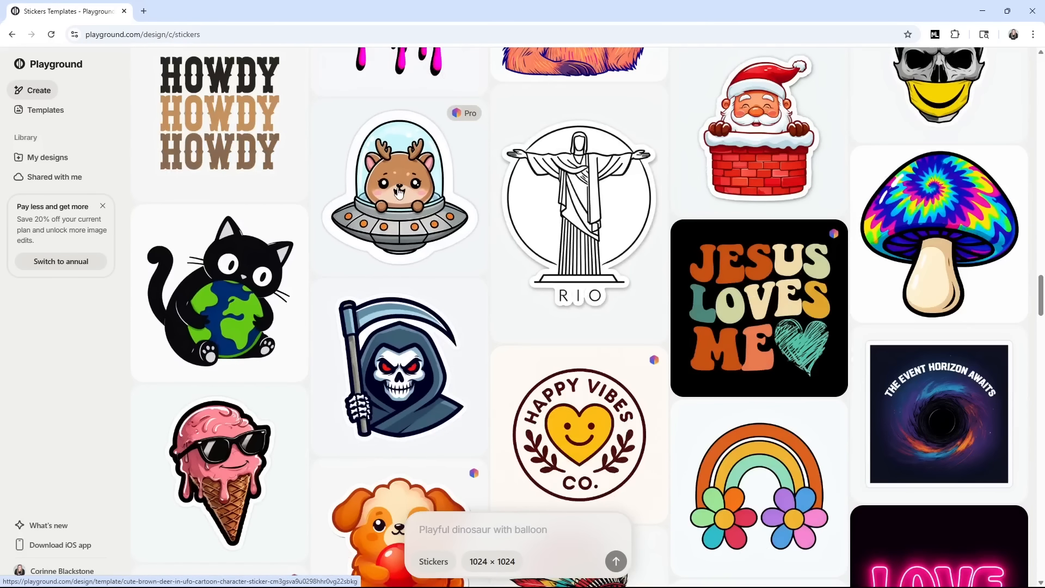
scroll(486, 221, "down", 4)
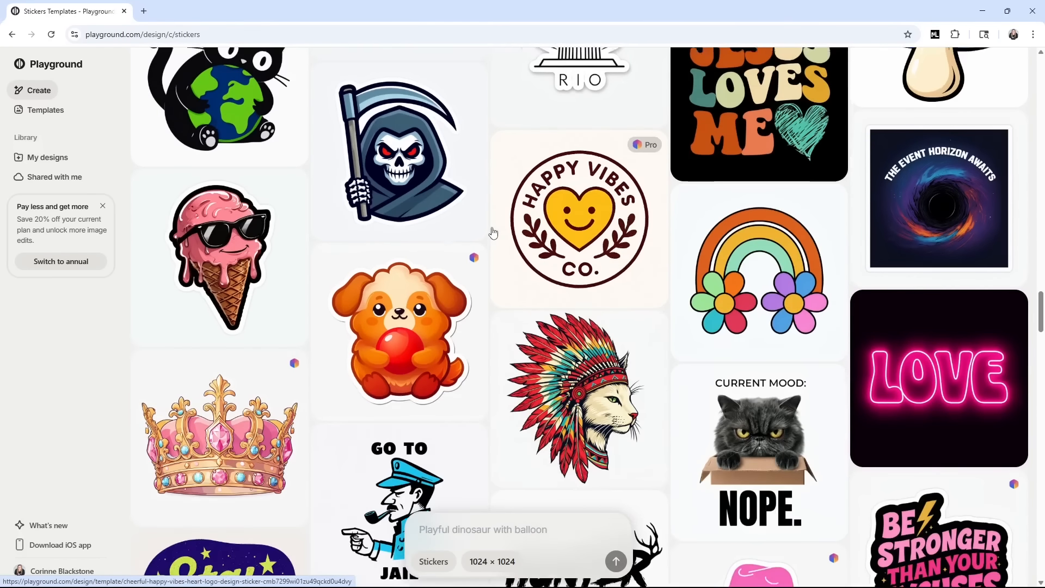
scroll(493, 233, "down", 5)
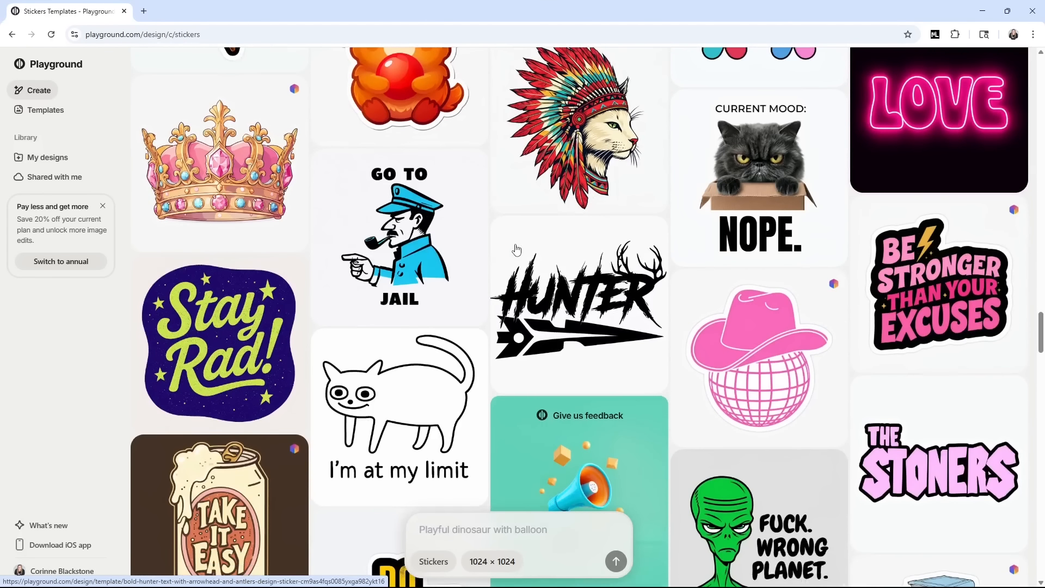
scroll(517, 250, "down", 8)
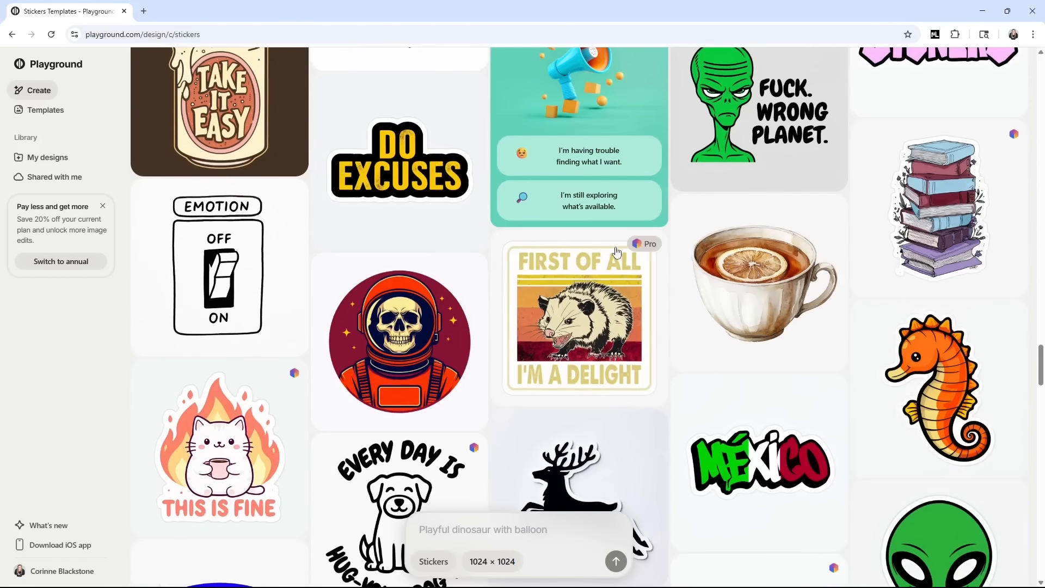
scroll(612, 252, "down", 7)
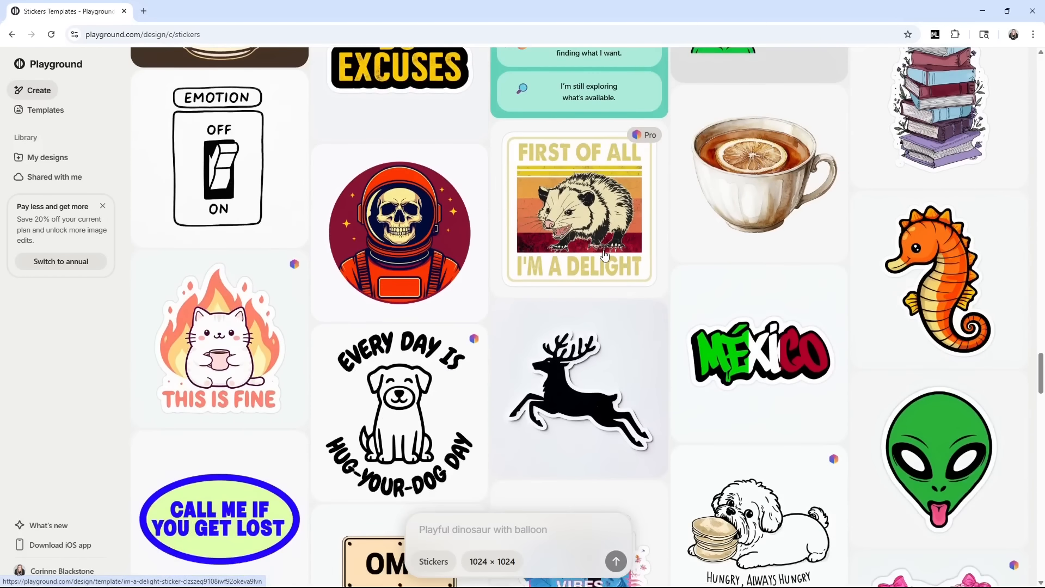
scroll(614, 255, "down", 15)
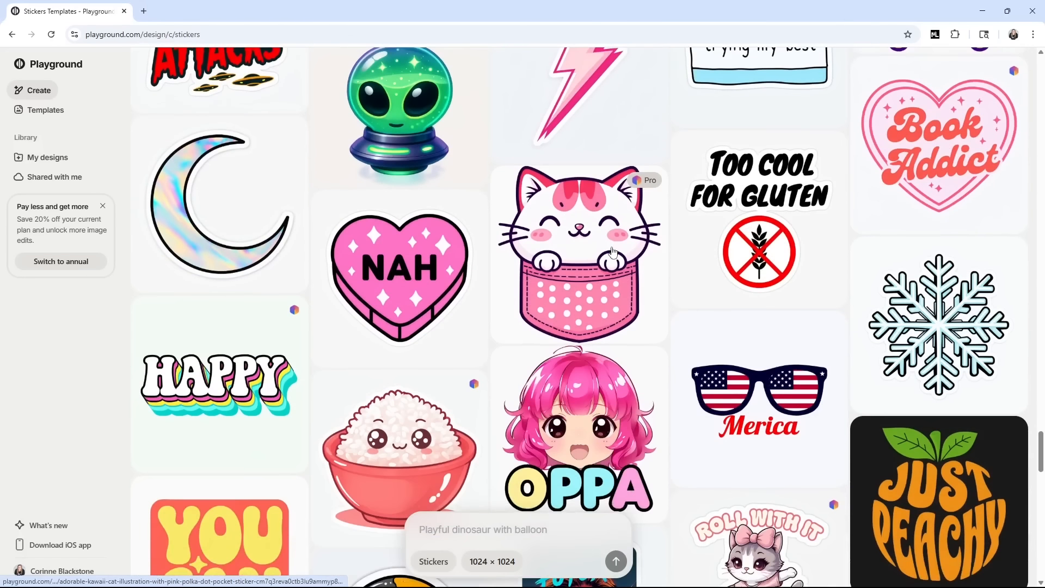
scroll(613, 254, "down", 15)
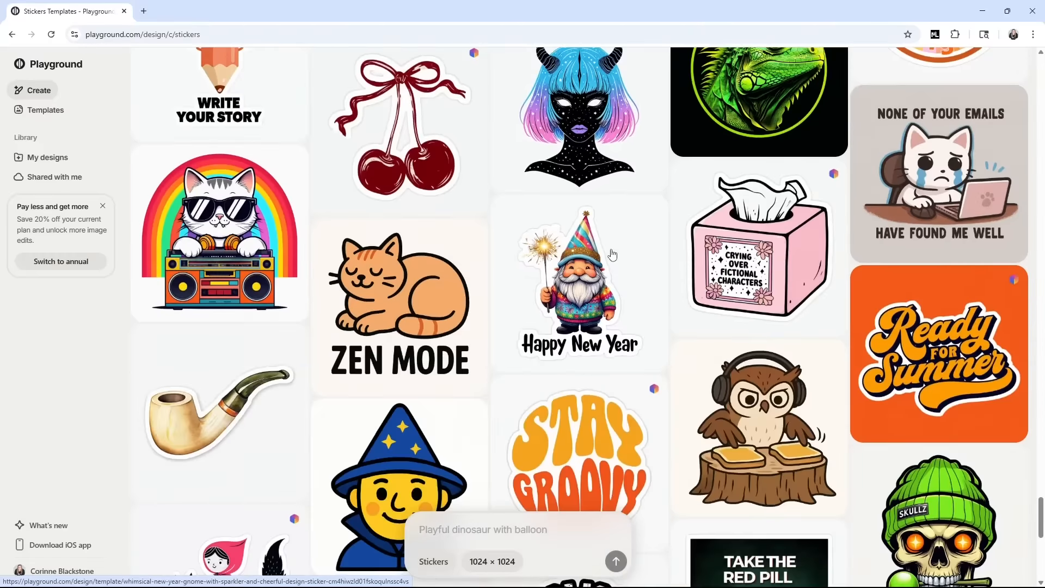
scroll(612, 254, "down", 20)
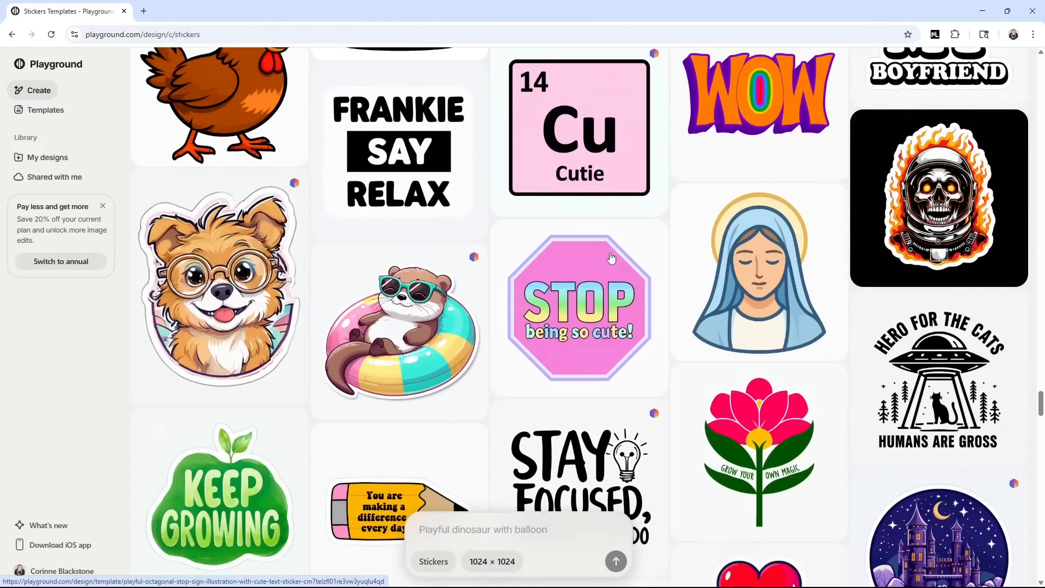
scroll(612, 256, "down", 20)
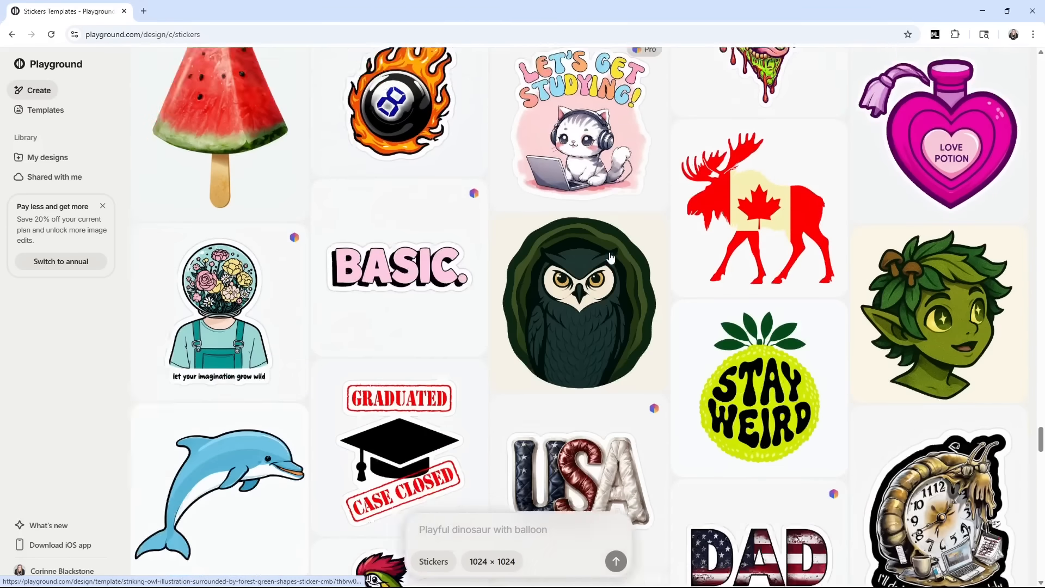
scroll(611, 258, "down", 13)
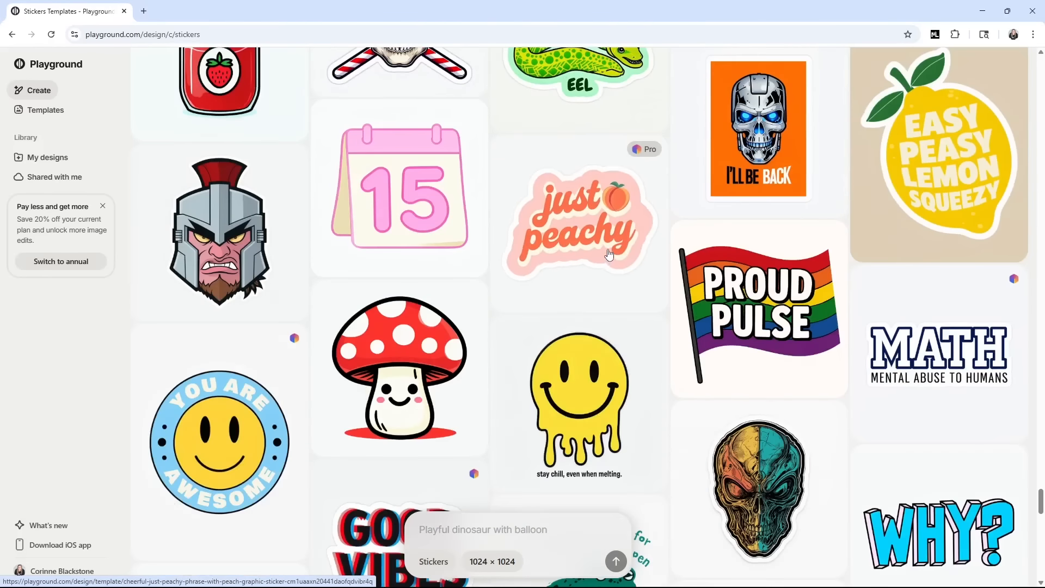
scroll(596, 265, "down", 14)
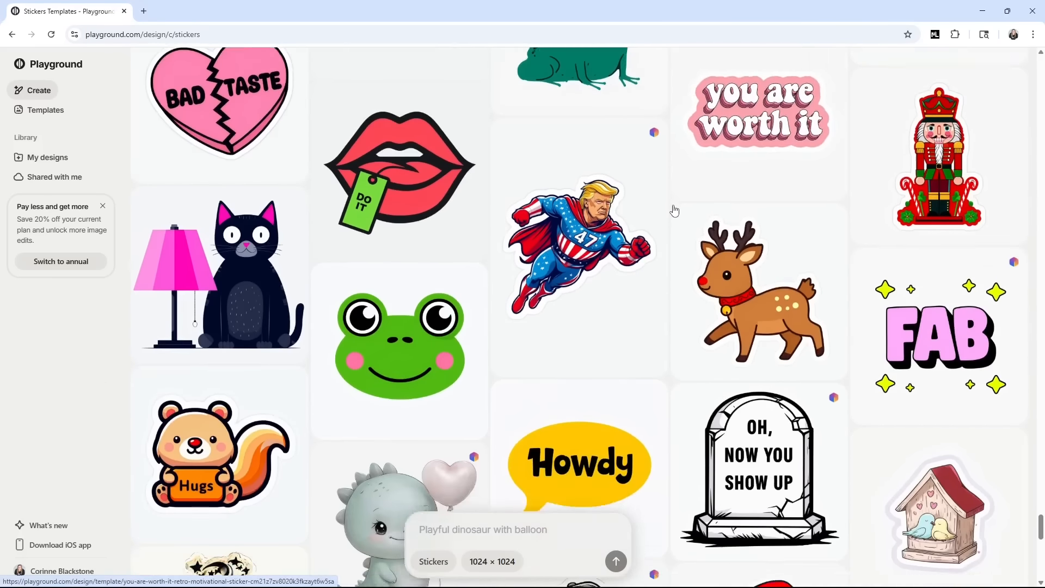
scroll(684, 194, "down", 20)
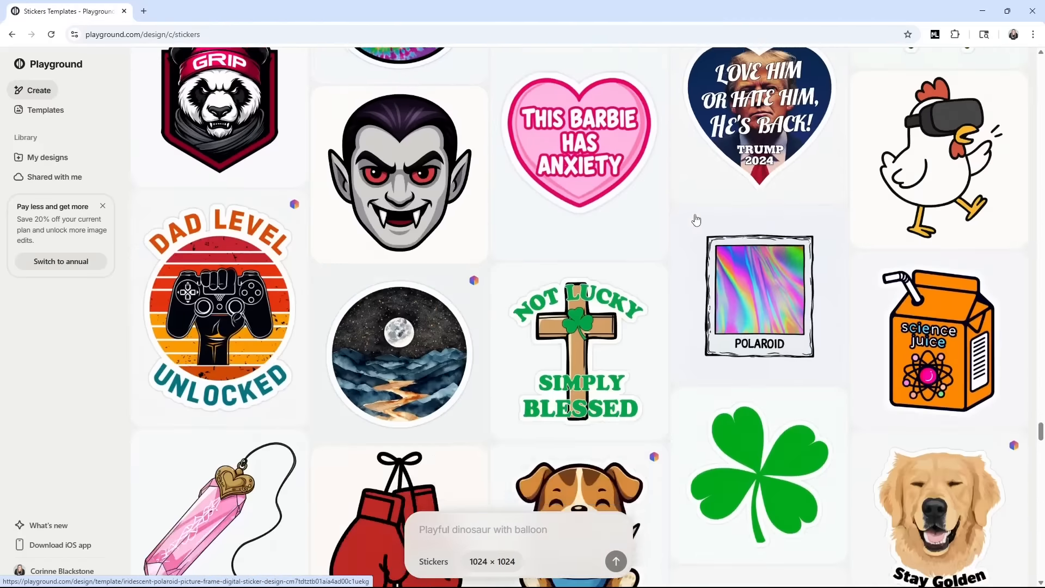
scroll(655, 267, "up", 3)
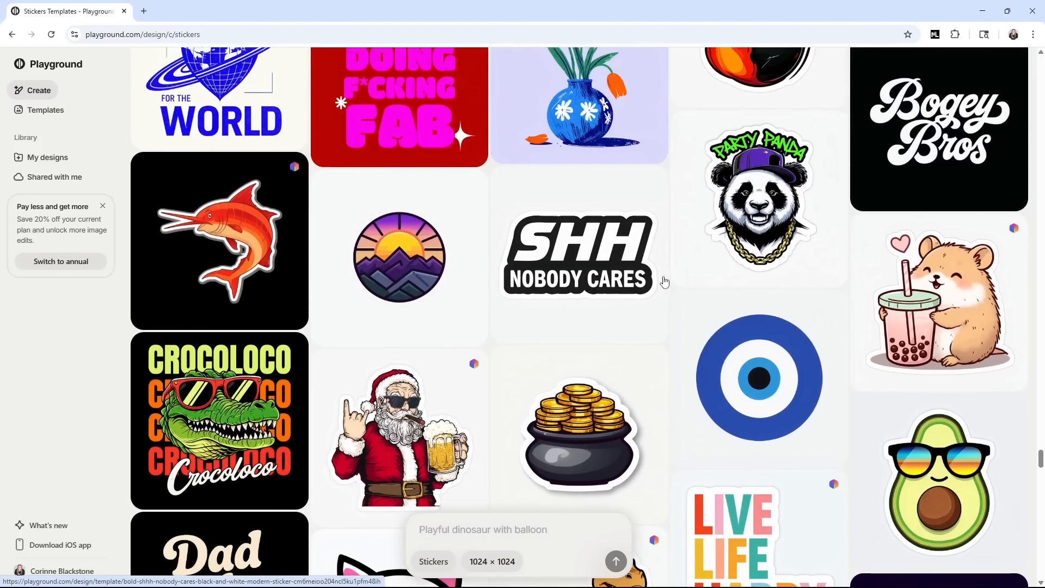
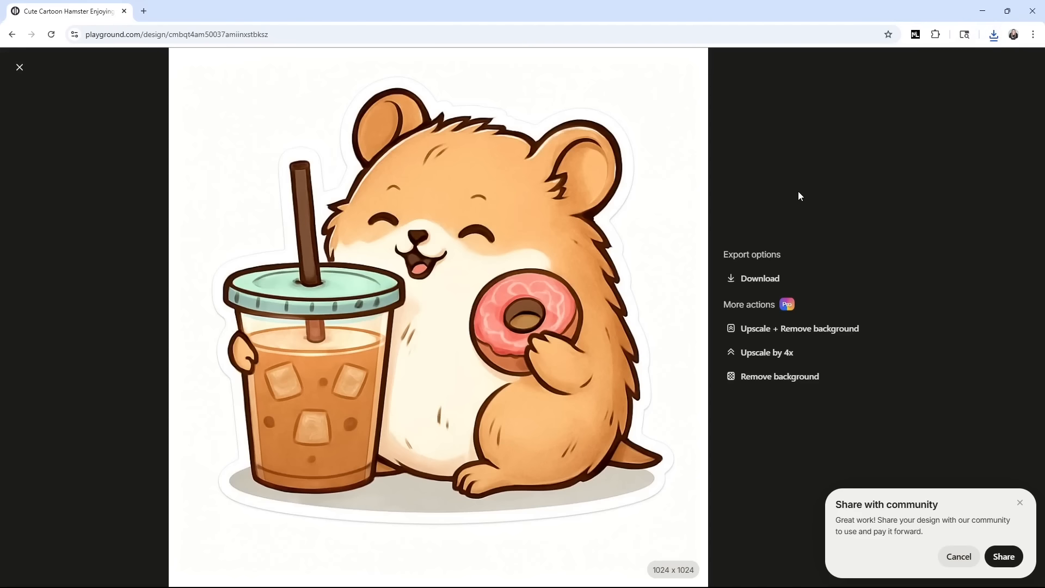
- Switch to Cricut Design Space and upload the hamster sticker image, continuing to its background removal
left_click(609, 577)
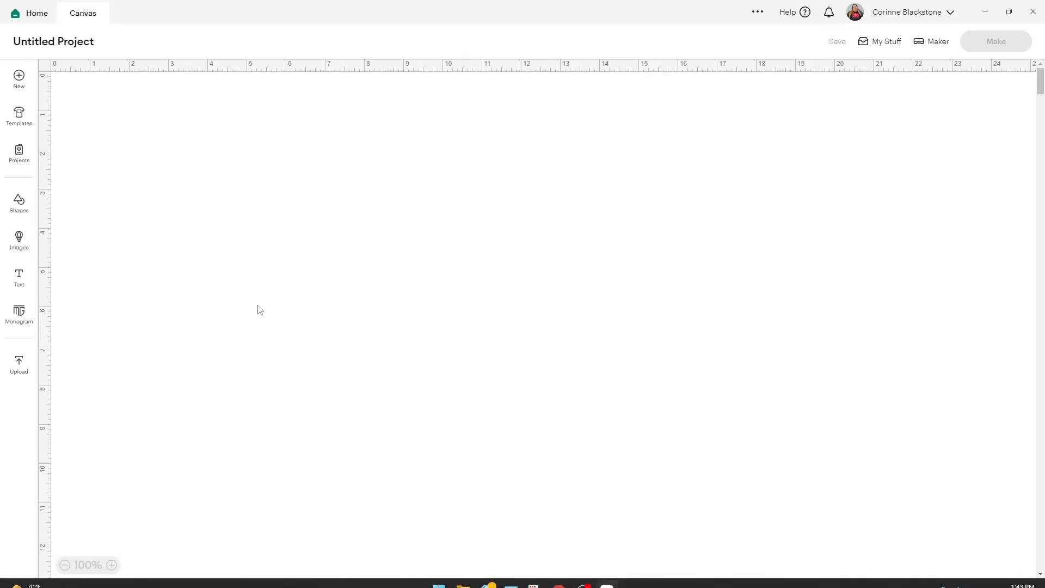
left_click(21, 364)
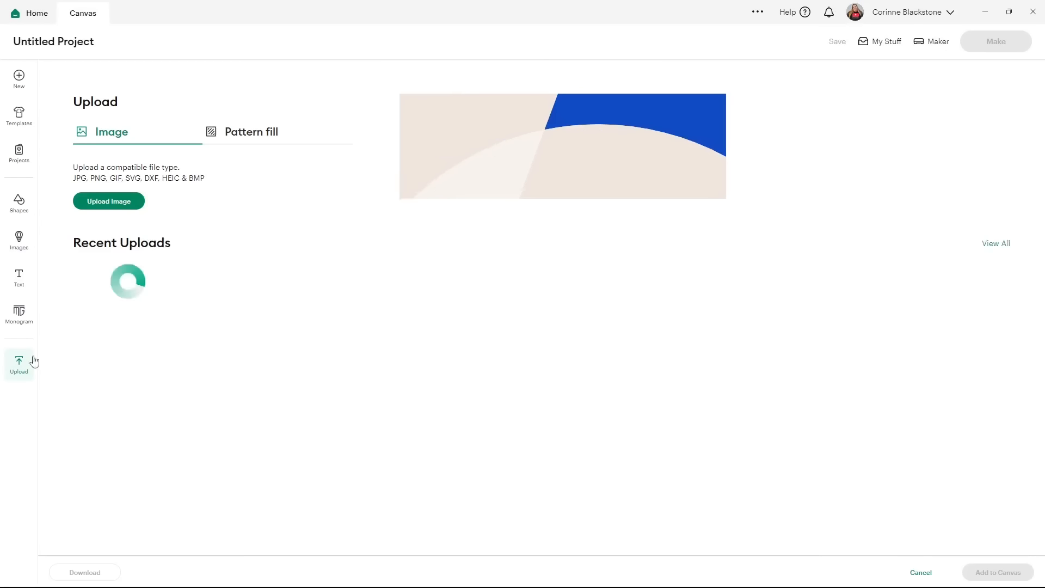
left_click(110, 202)
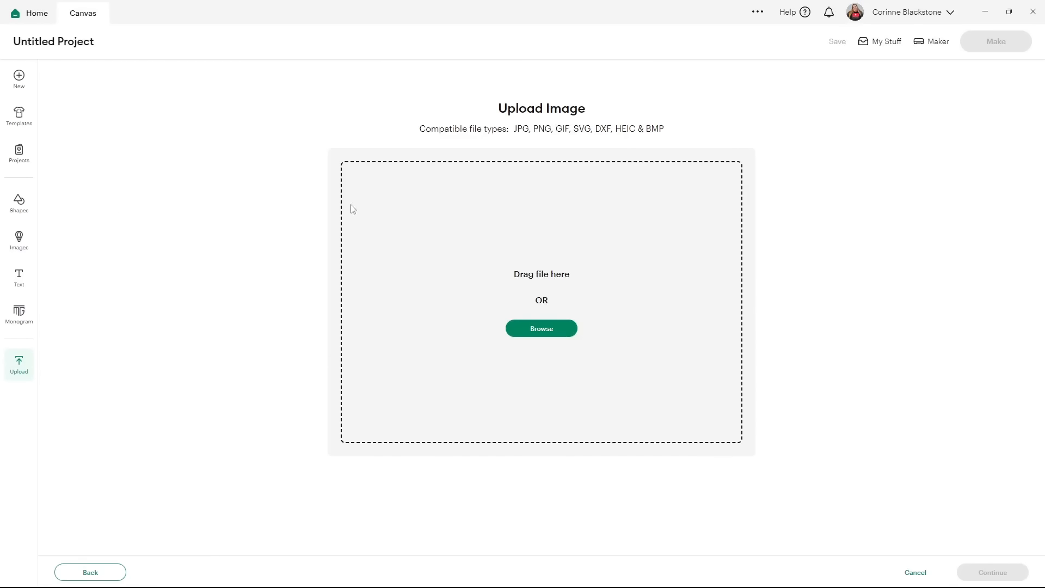
left_click(512, 333)
double_click(181, 96)
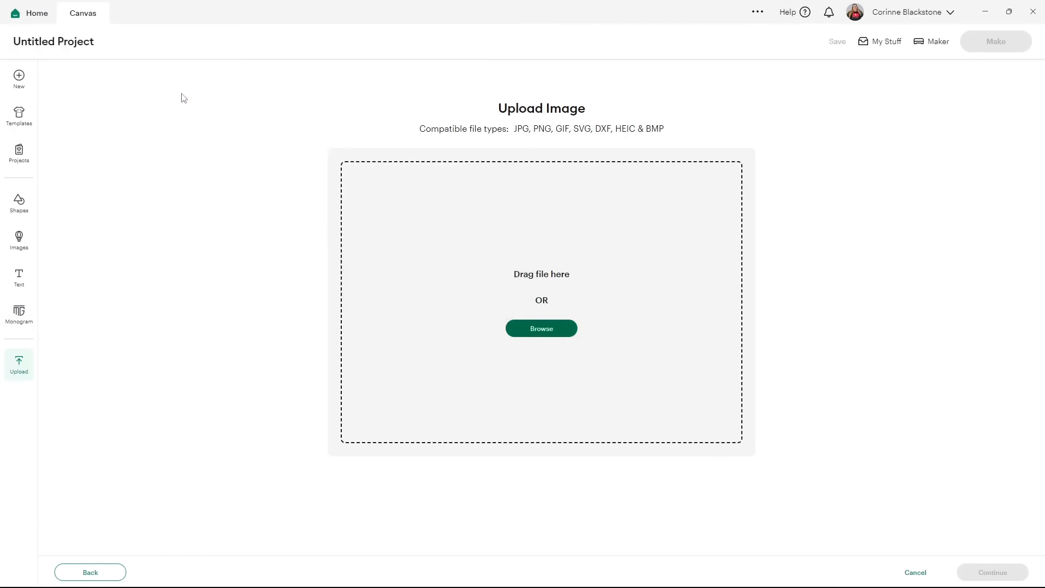
left_click(992, 572)
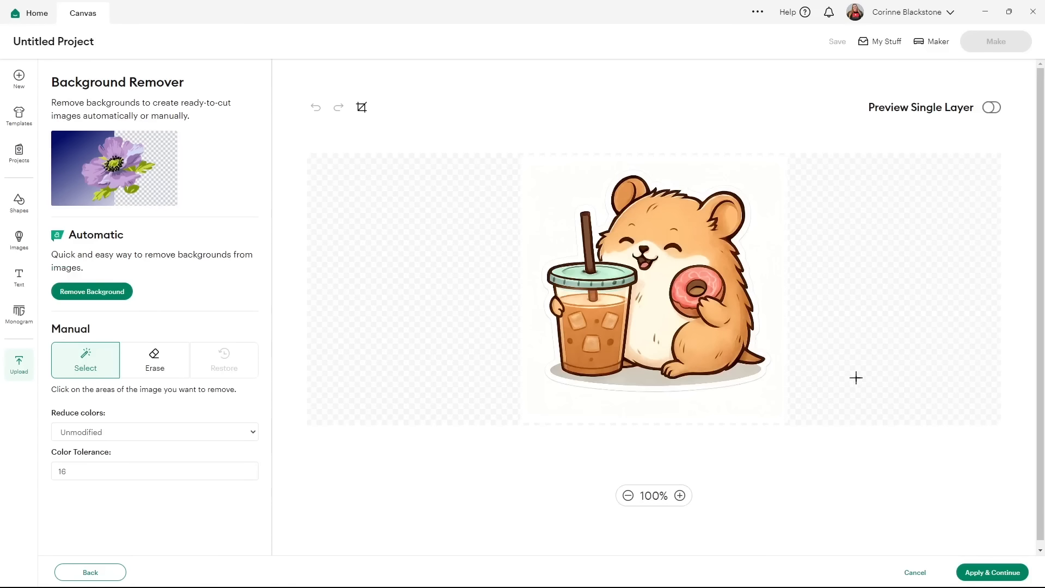
- Try removing the background around the hamster at color tolerance 16, check the single-layer preview, and undo the removal
left_click(777, 267)
left_click(994, 109)
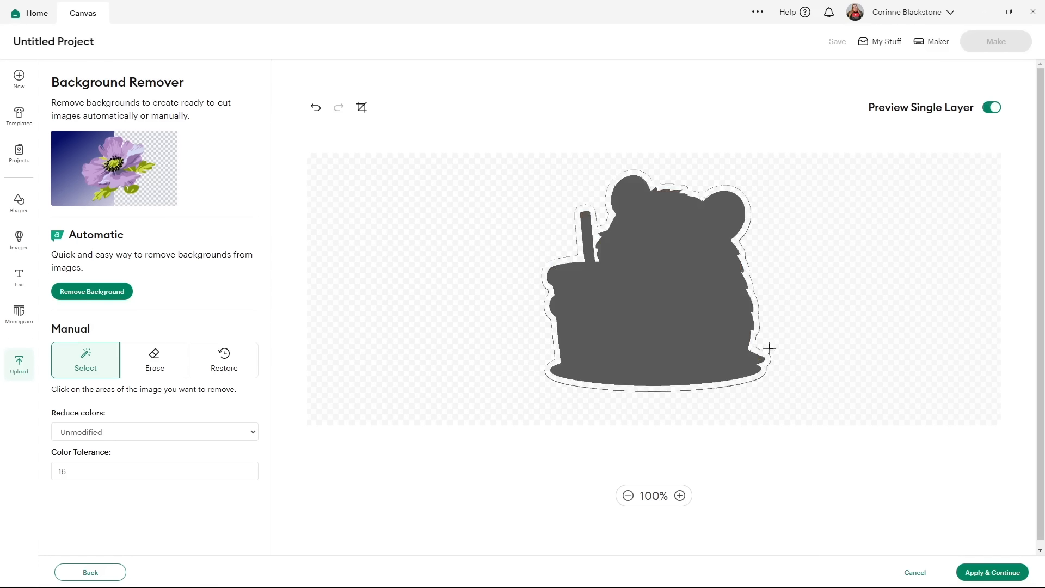
left_click(316, 108)
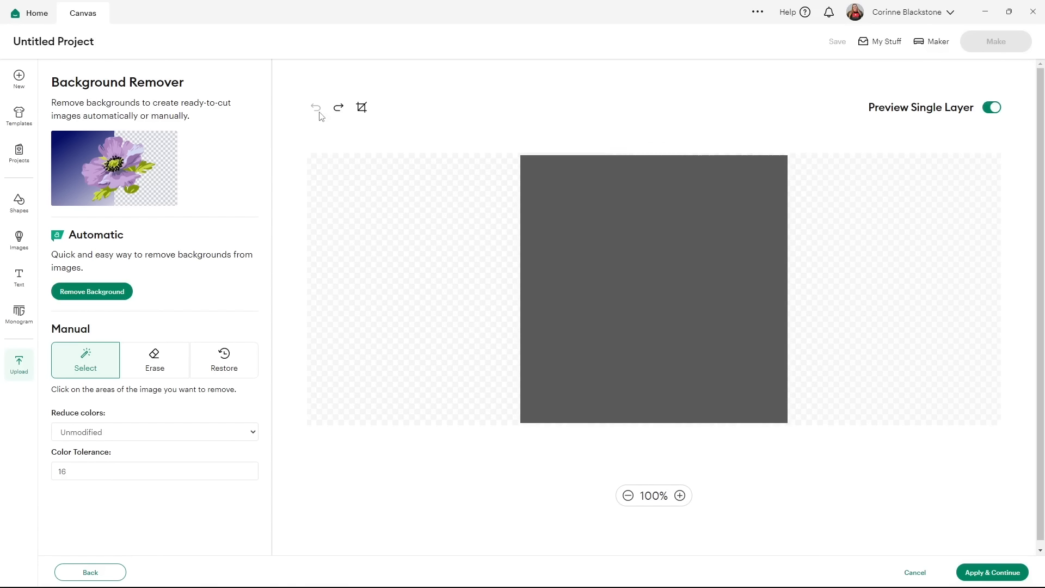
left_click(991, 108)
- Set the color tolerance to 100, remove the background around the hamster, check the single-layer preview and apply the cleanup
left_click(61, 471)
key("BackSpace")
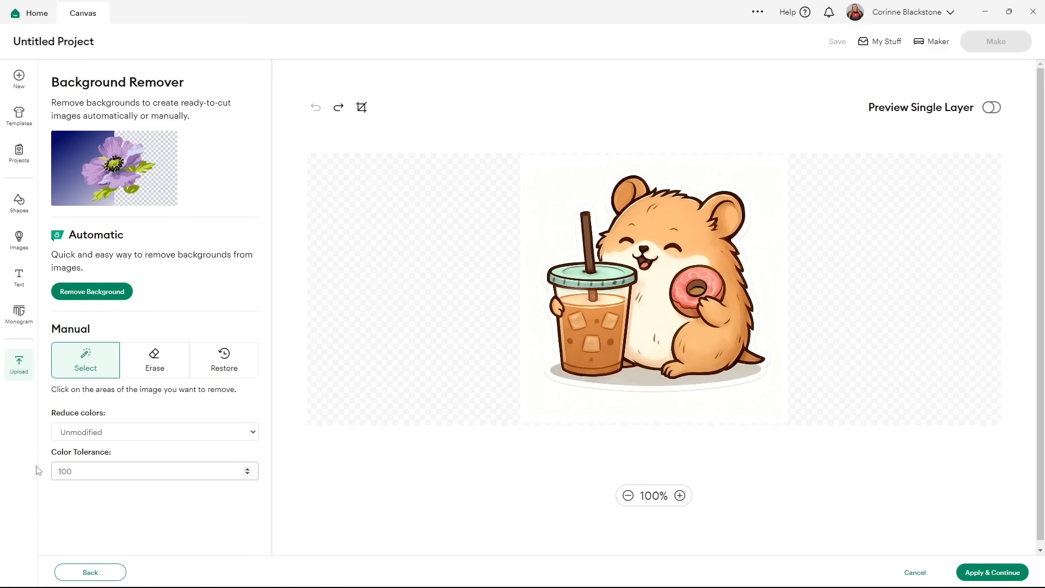
left_click(777, 187)
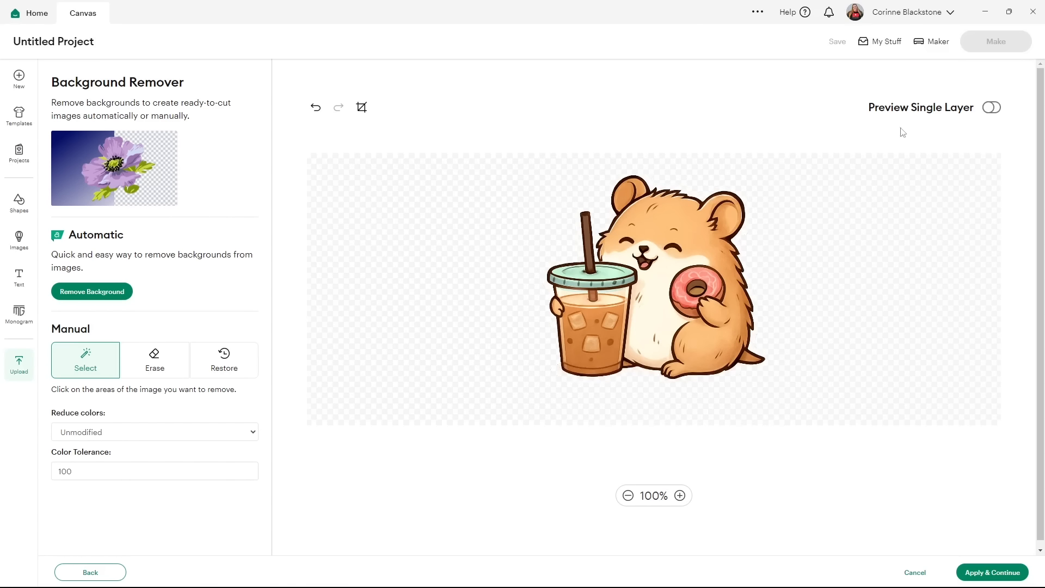
left_click(992, 109)
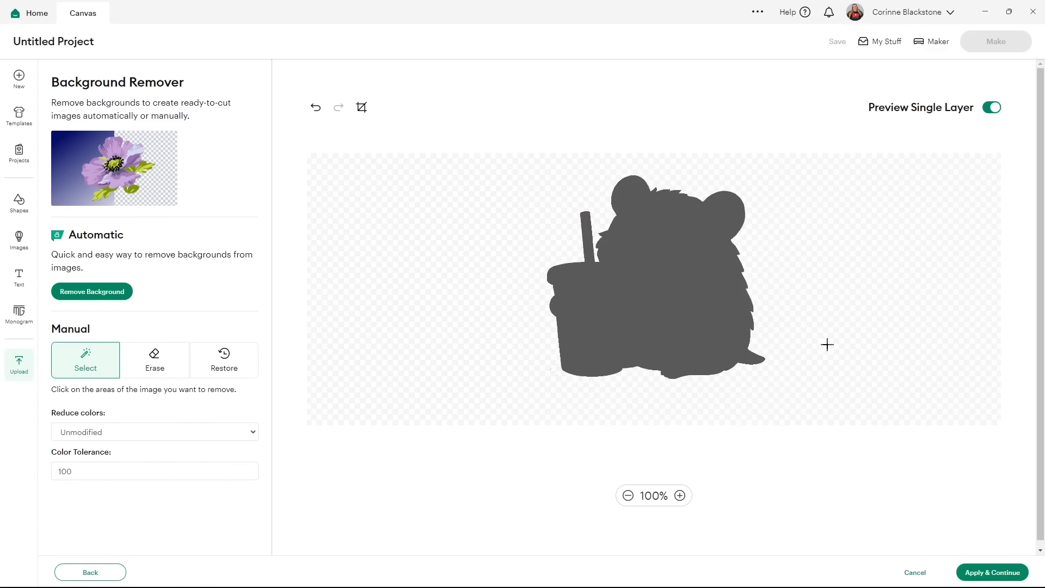
left_click(1002, 576)
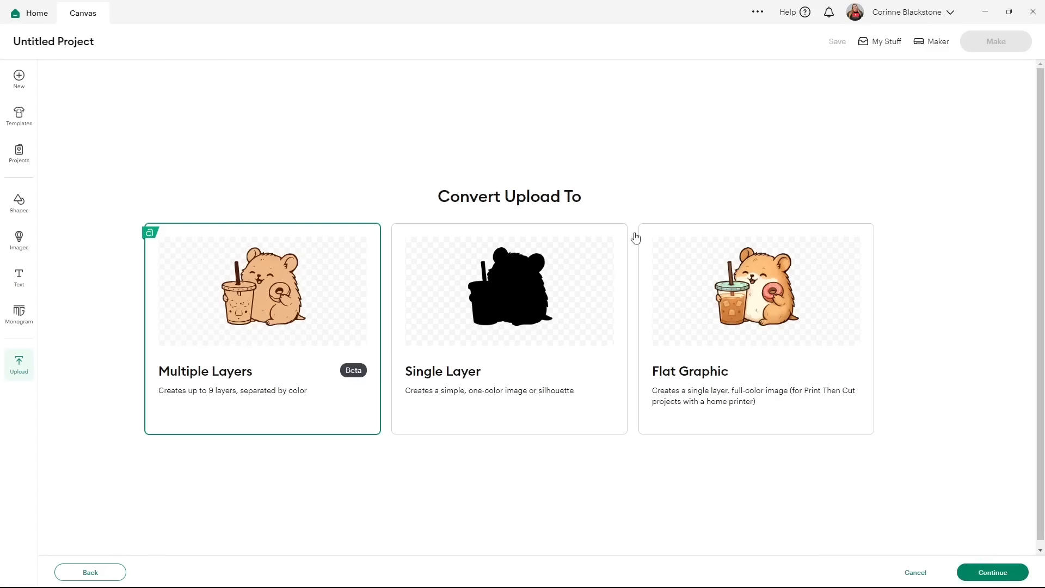
- Convert the hamster upload to a Flat Graphic, add it to the canvas and move it to the middle
left_click(776, 289)
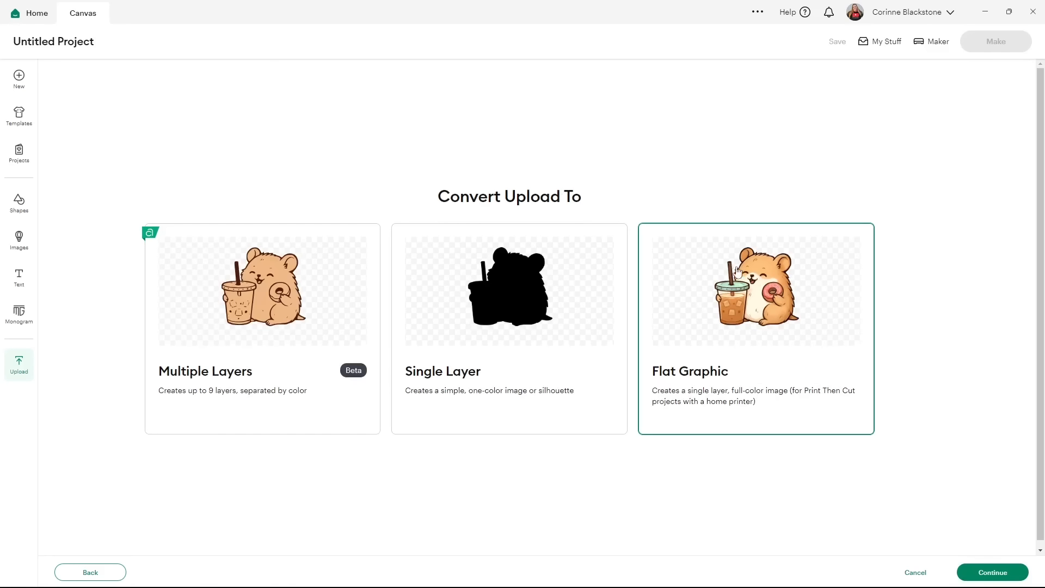
left_click(997, 571)
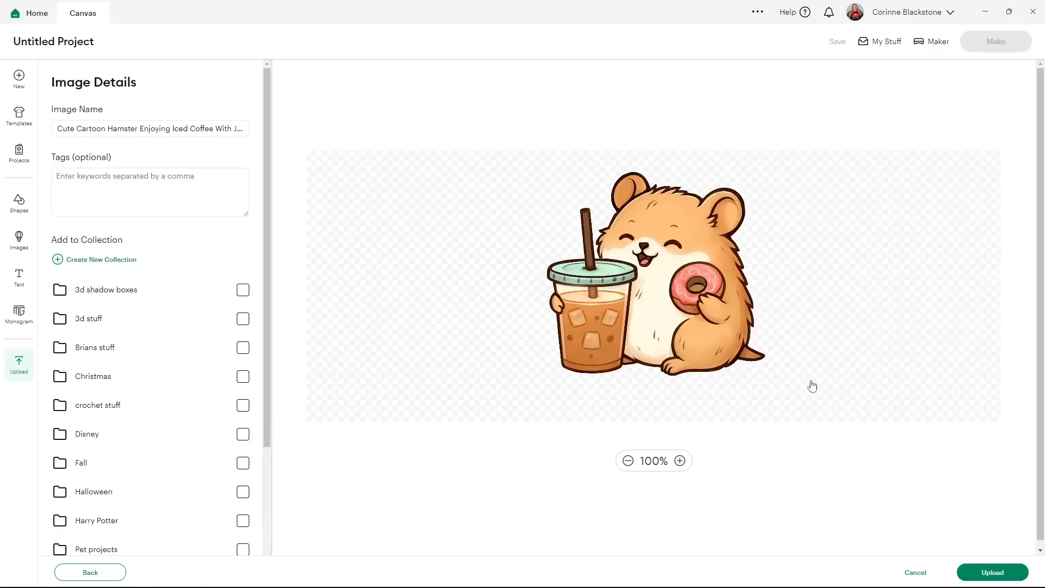
left_click(978, 575)
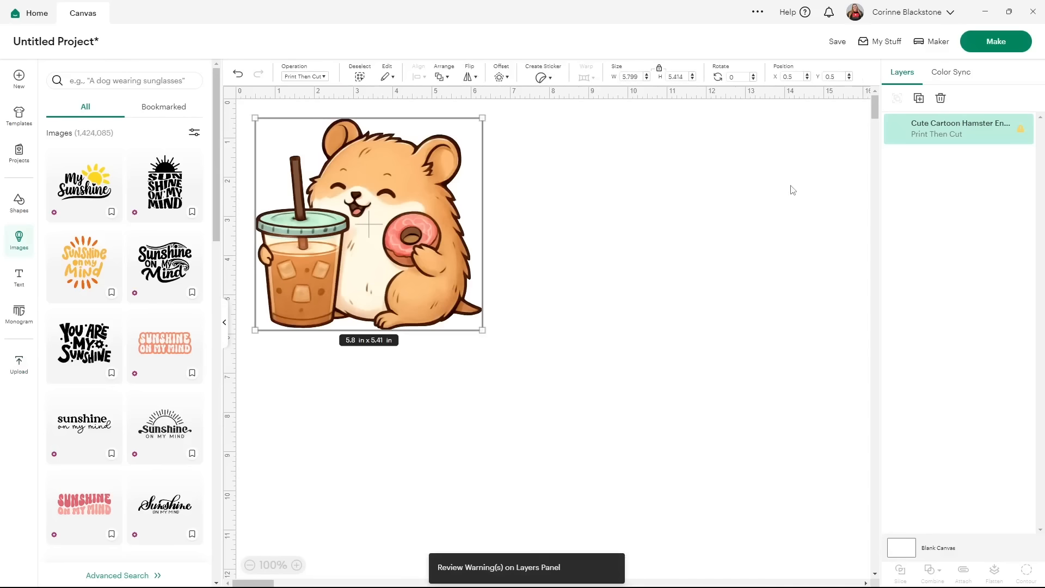
left_click(224, 323)
left_click_drag(238, 260, 532, 318)
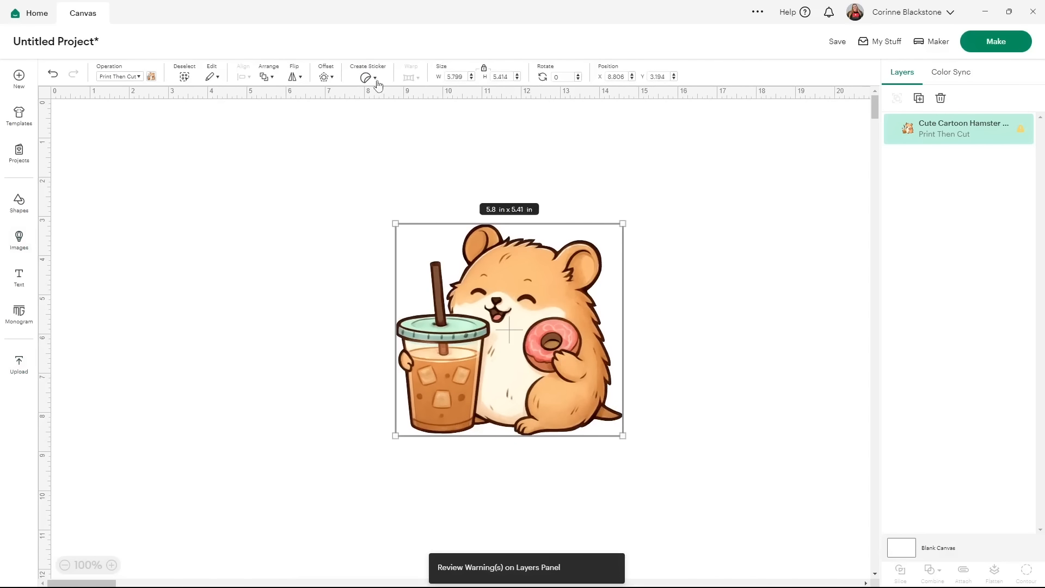
- Create a 0.167 in rounded-corner offset around the hamster and color the offset white
left_click(325, 76)
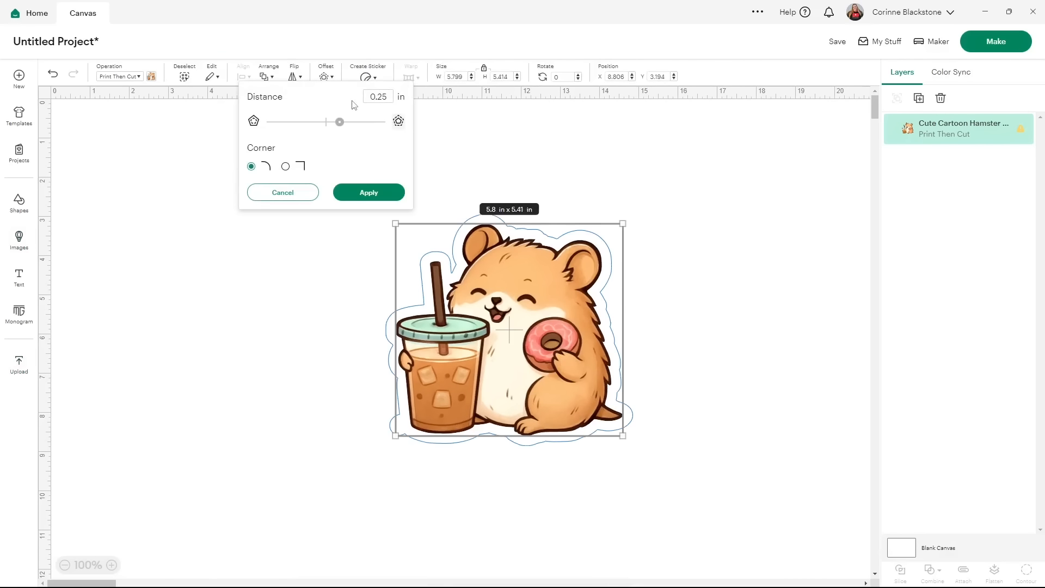
left_click_drag(340, 122, 336, 125)
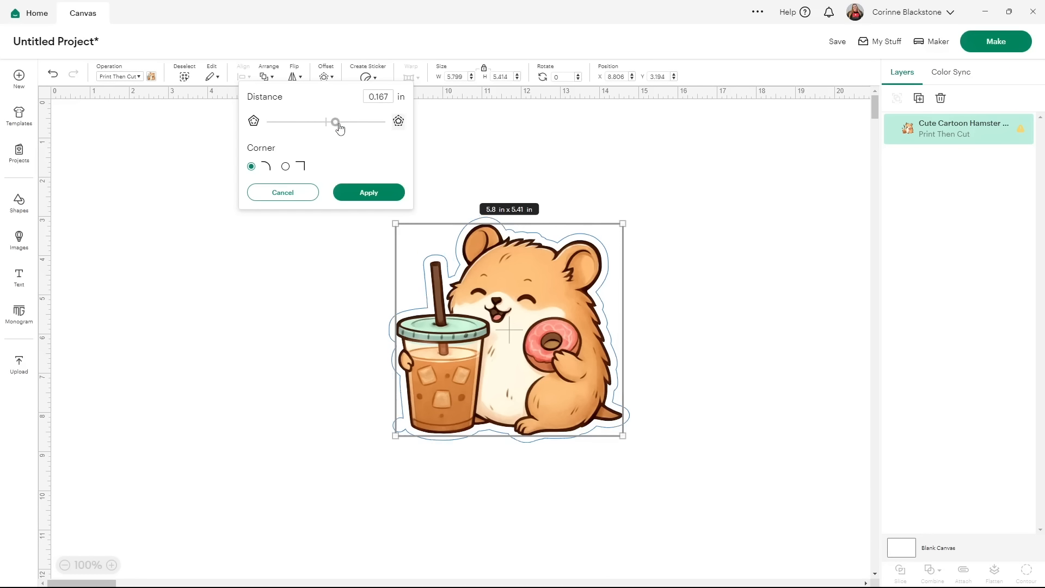
left_click(355, 192)
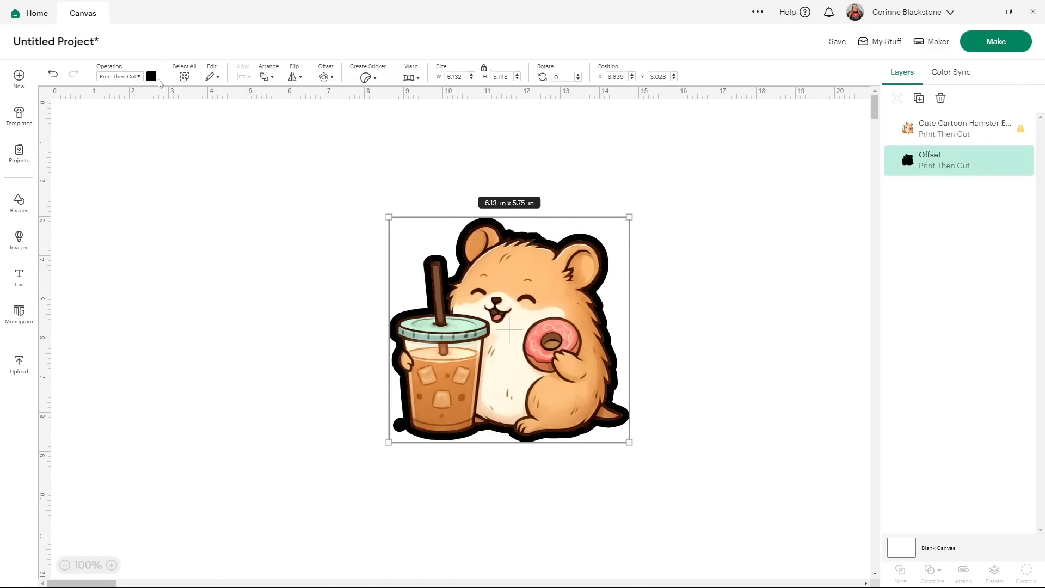
left_click(151, 76)
left_click(163, 204)
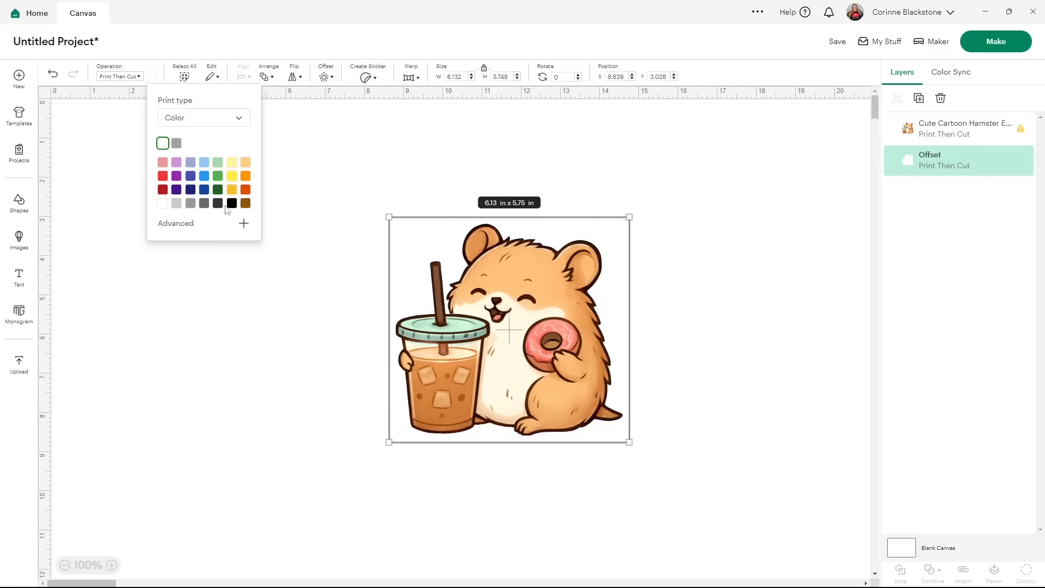
left_click(383, 181)
- Flatten the hamster and its offset together, check the layer's warning and scale the sticker down
left_click_drag(418, 196, 627, 403)
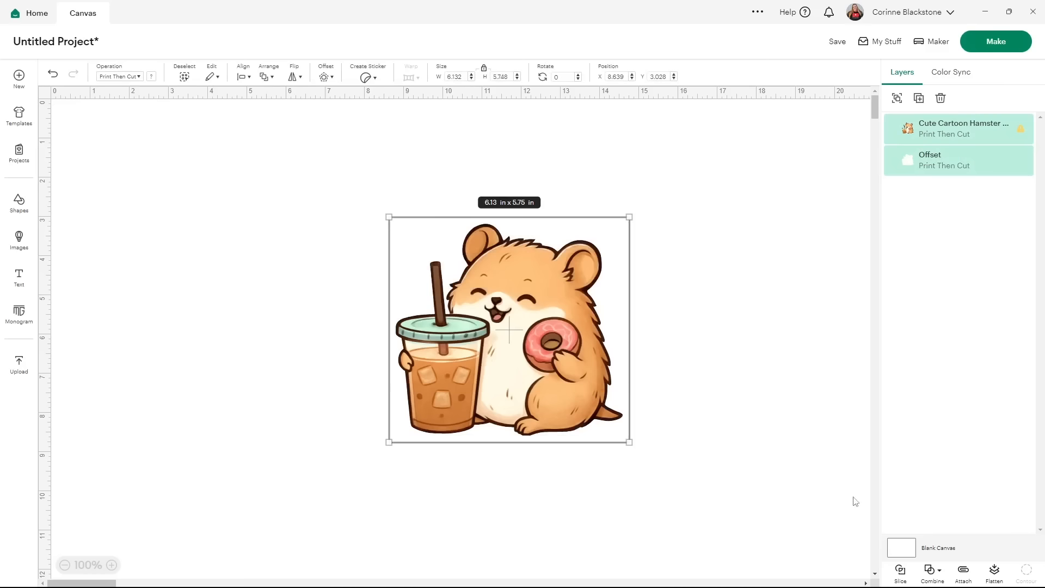
left_click(995, 573)
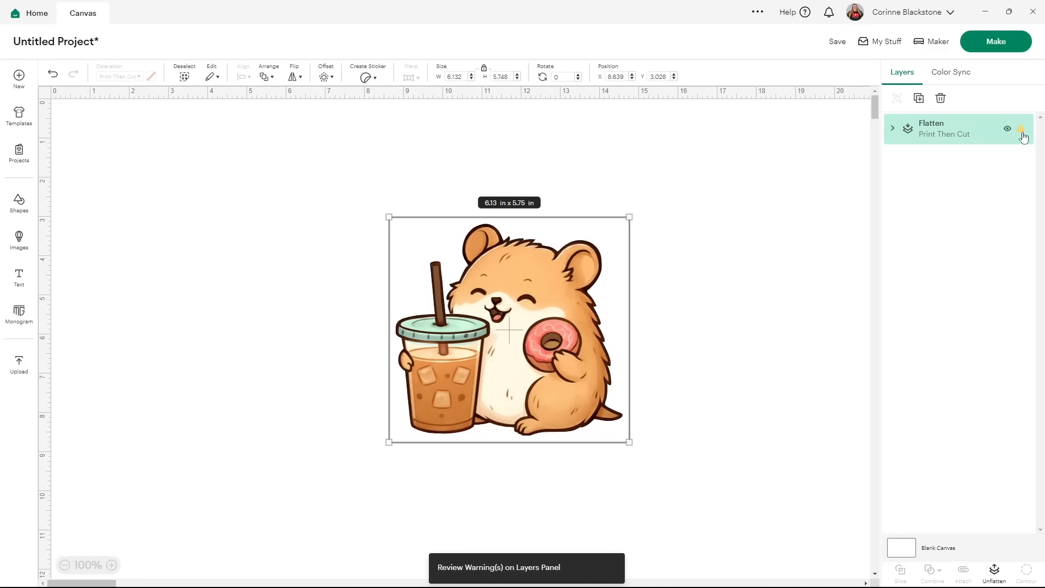
mouse_move(1022, 132)
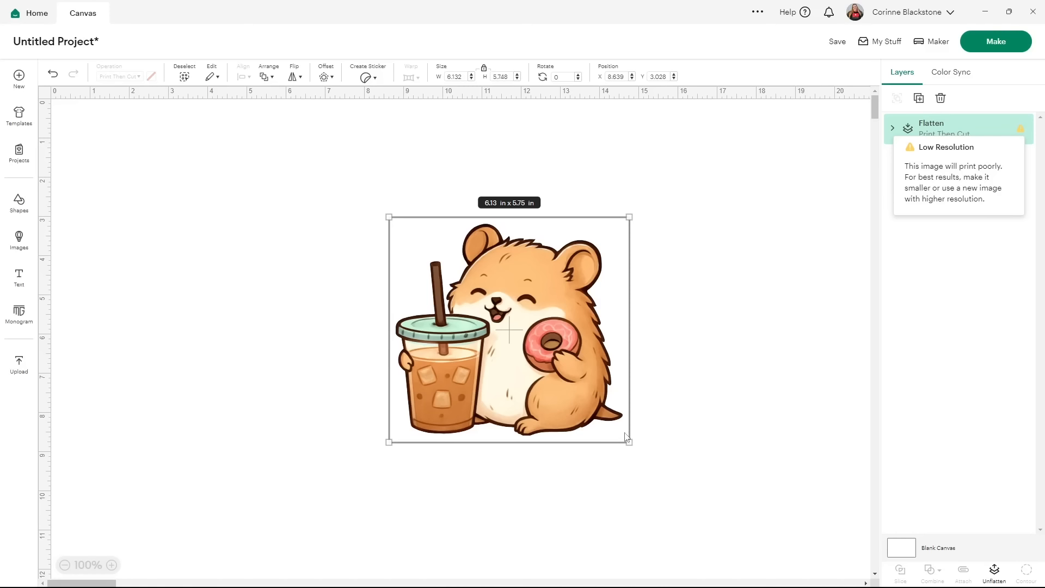
left_click_drag(630, 443, 460, 247)
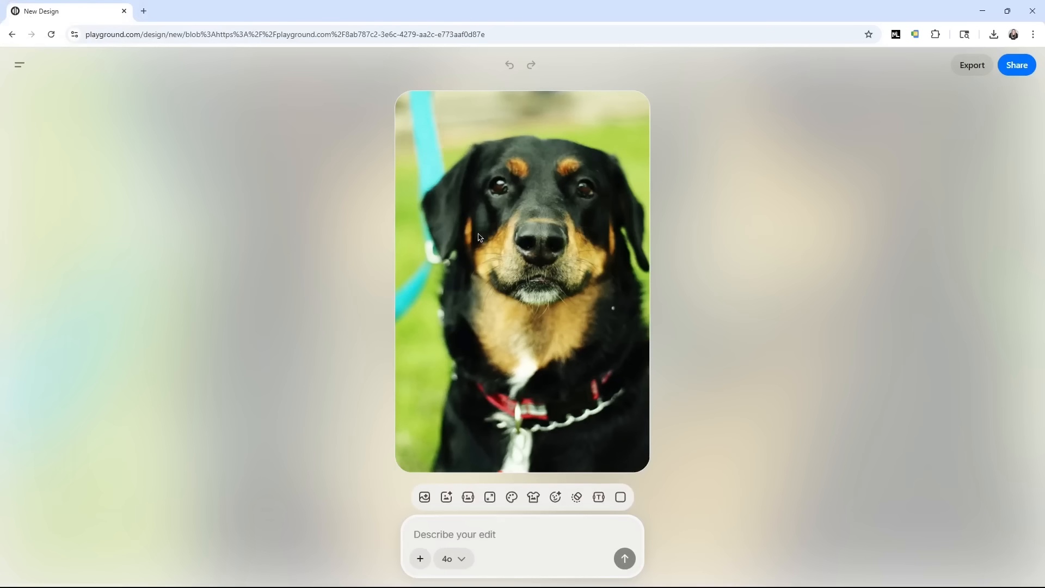
- In Playground, submit the dog photo edit prompt "Turn this image into a line drawing perfect for cutting with HTV remove the background"
left_click(477, 531)
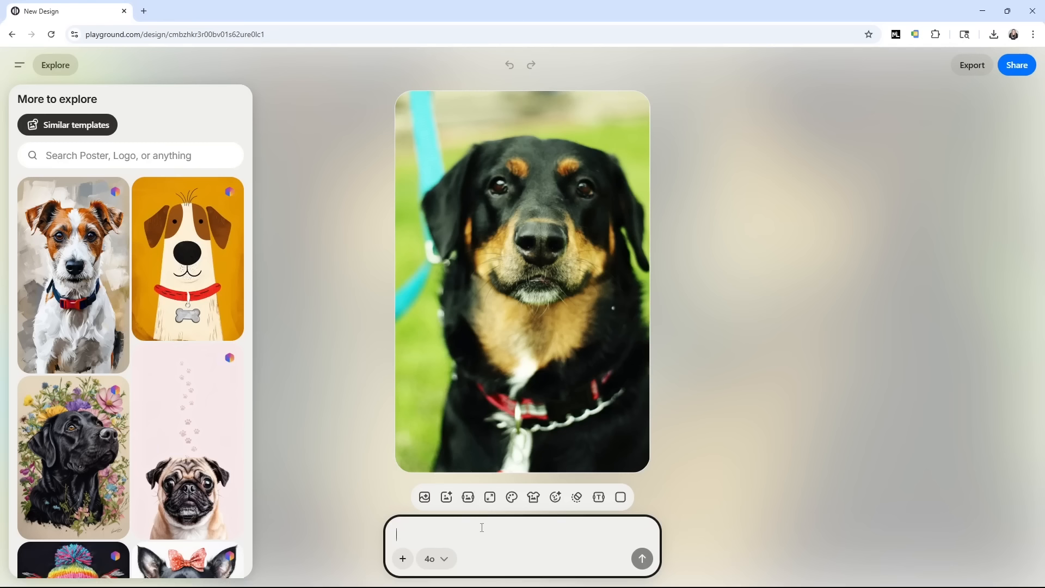
left_click(481, 533)
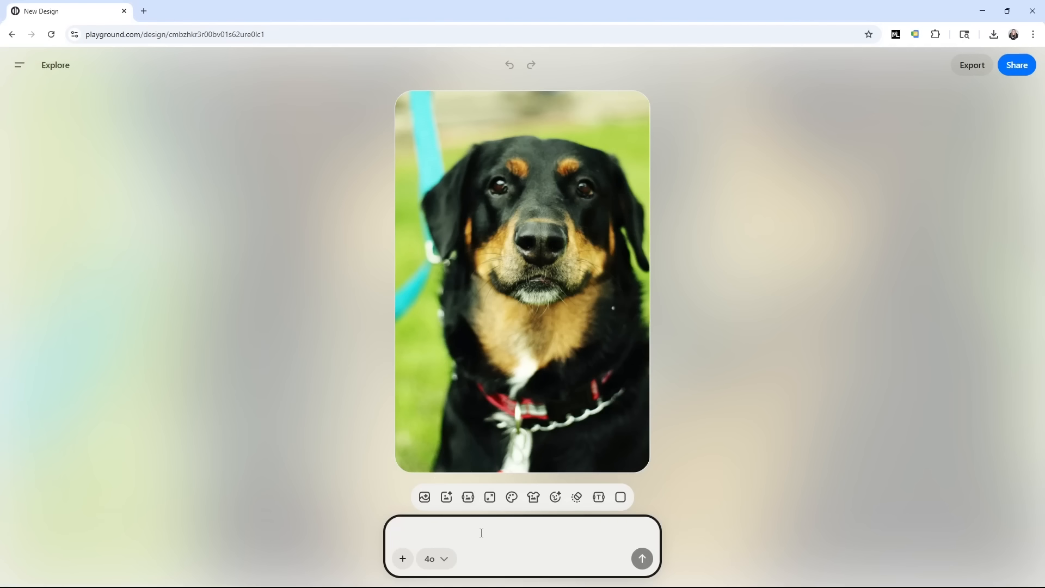
type("Turn this image into a")
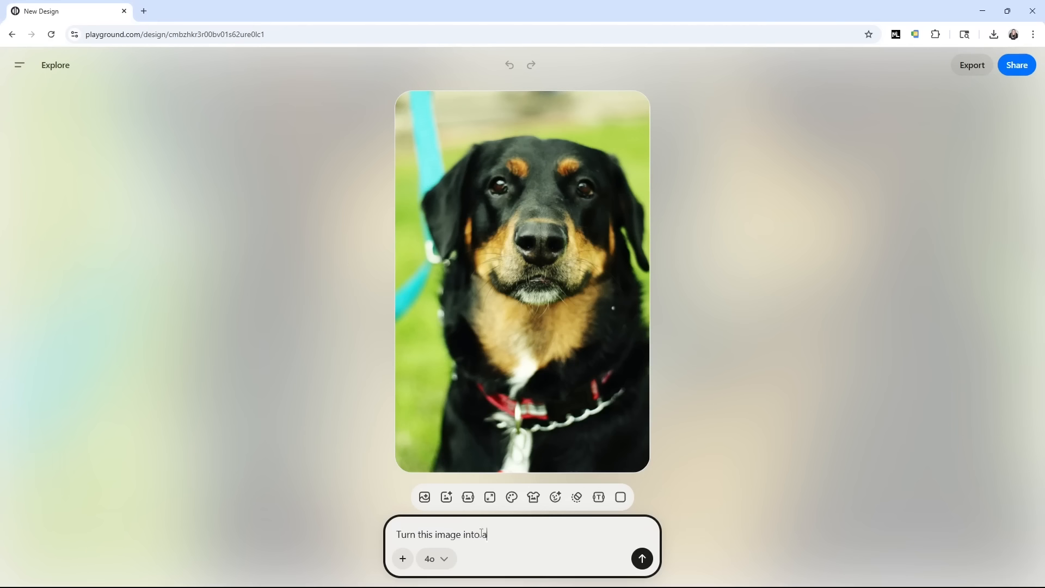
type(" line drawing p")
type("erfect for cutting with ")
type("THV")
type(" remo")
type("ve the ba")
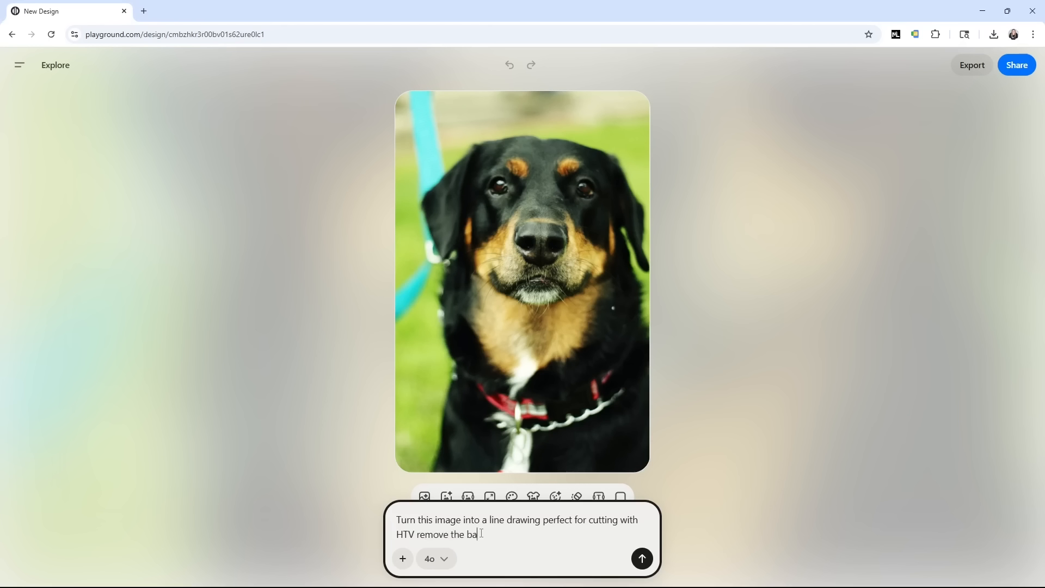
type("ckground")
left_click(642, 559)
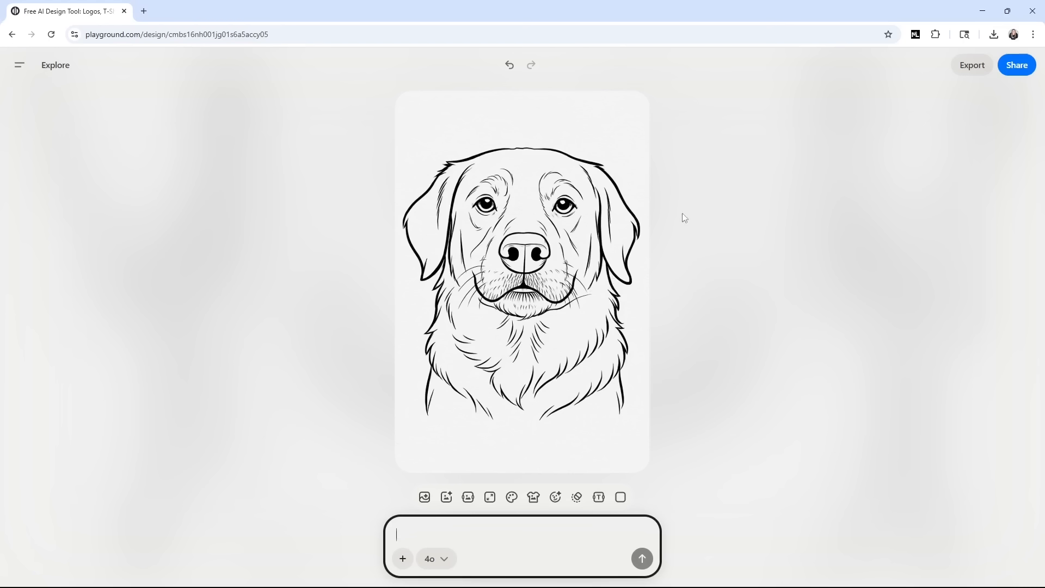
- Export the dog line drawing with Upscale + Remove background and save the upscaled image
left_click(974, 66)
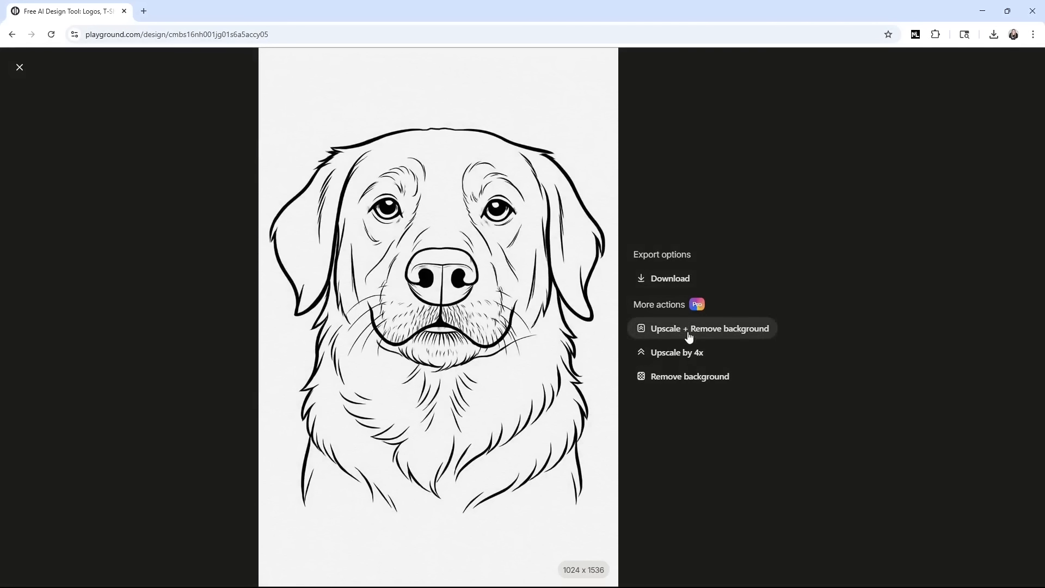
left_click(688, 335)
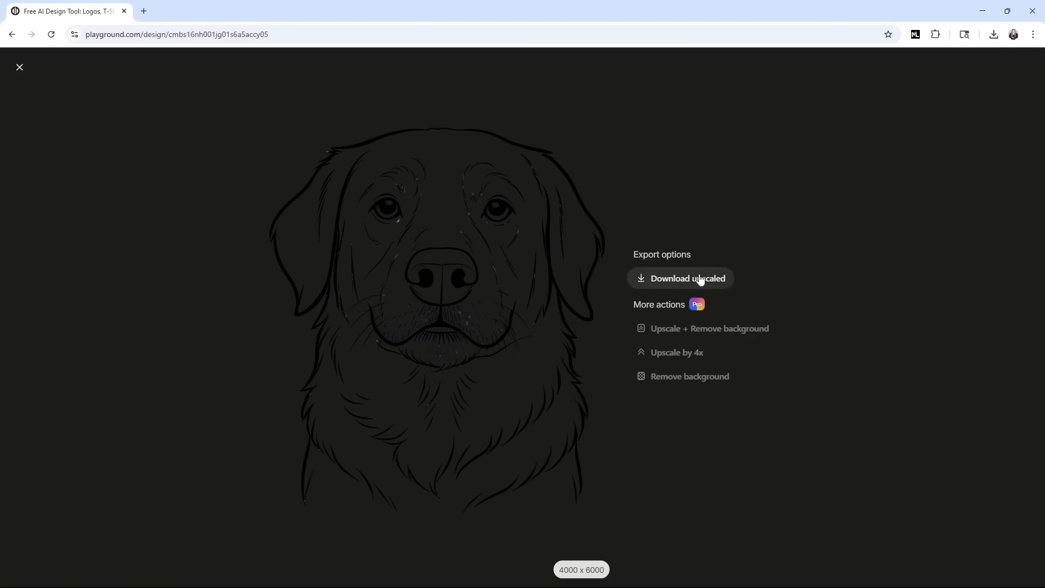
left_click(699, 276)
left_click(430, 272)
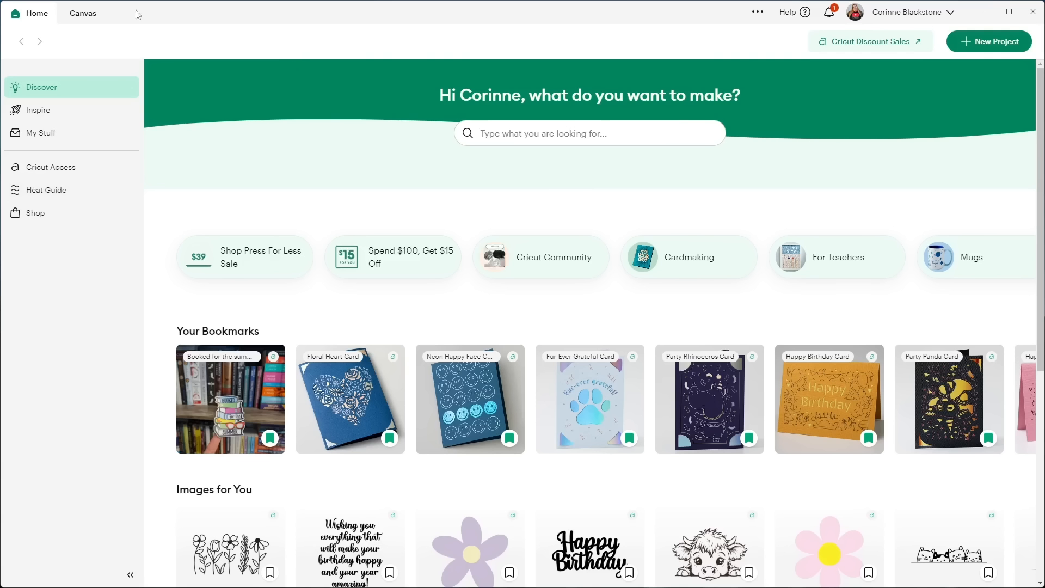
- Switch to Cricut Design Space, upload "Line Drawing Of A Tricolor Dog With Calm Expression" and continue past the background remover without edits
left_click(78, 15)
left_click(18, 370)
left_click(112, 202)
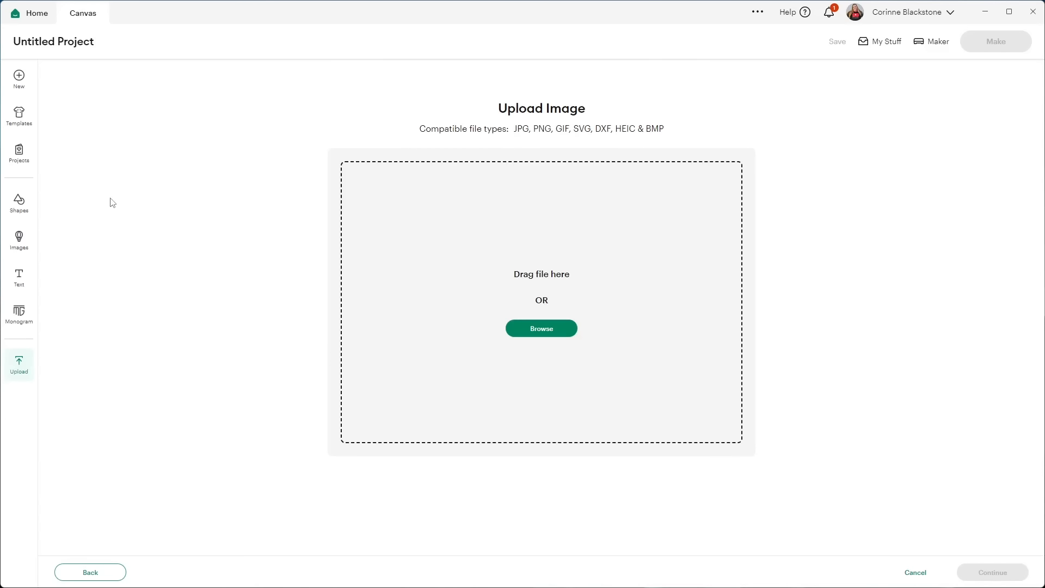
left_click(517, 329)
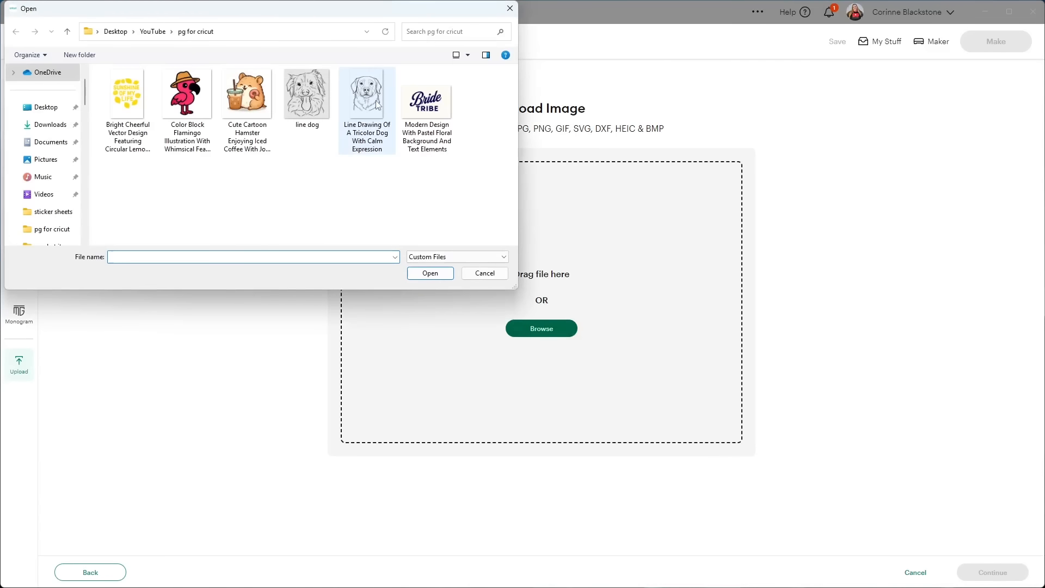
double_click(377, 104)
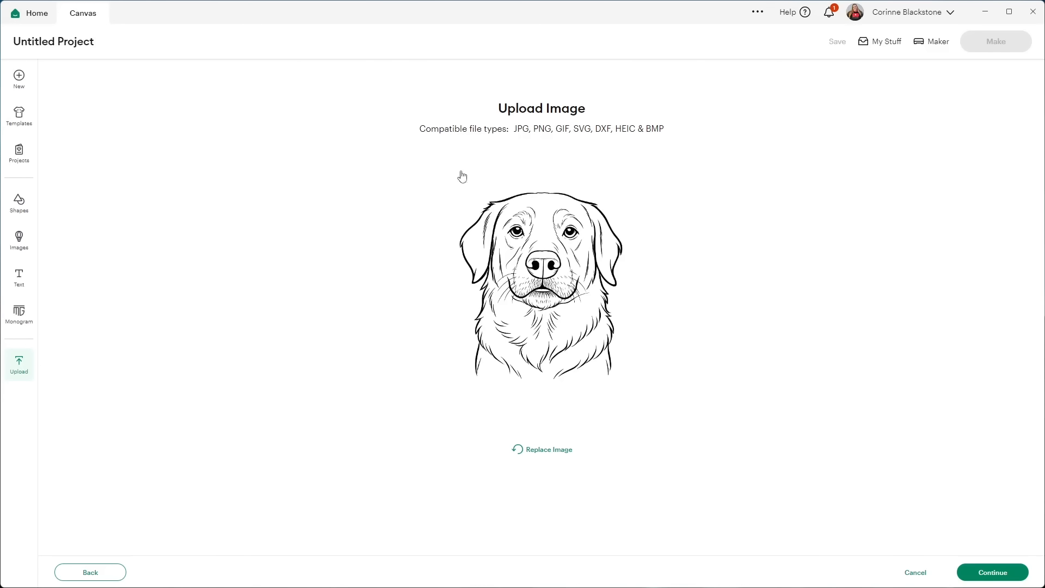
left_click(983, 573)
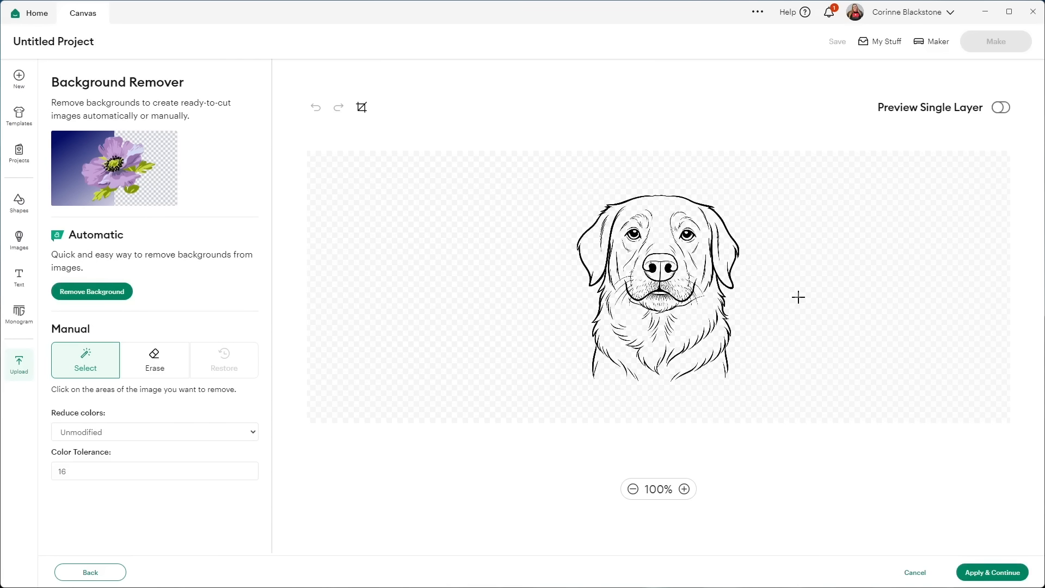
left_click(987, 572)
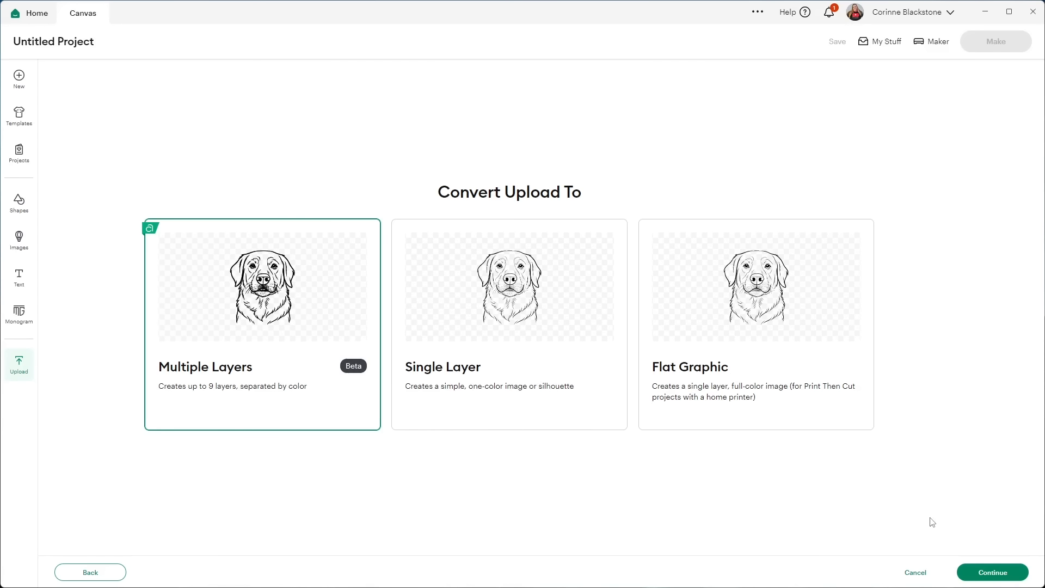
- Convert the dog line drawing to a Single Layer image and add it to the canvas
left_click(520, 264)
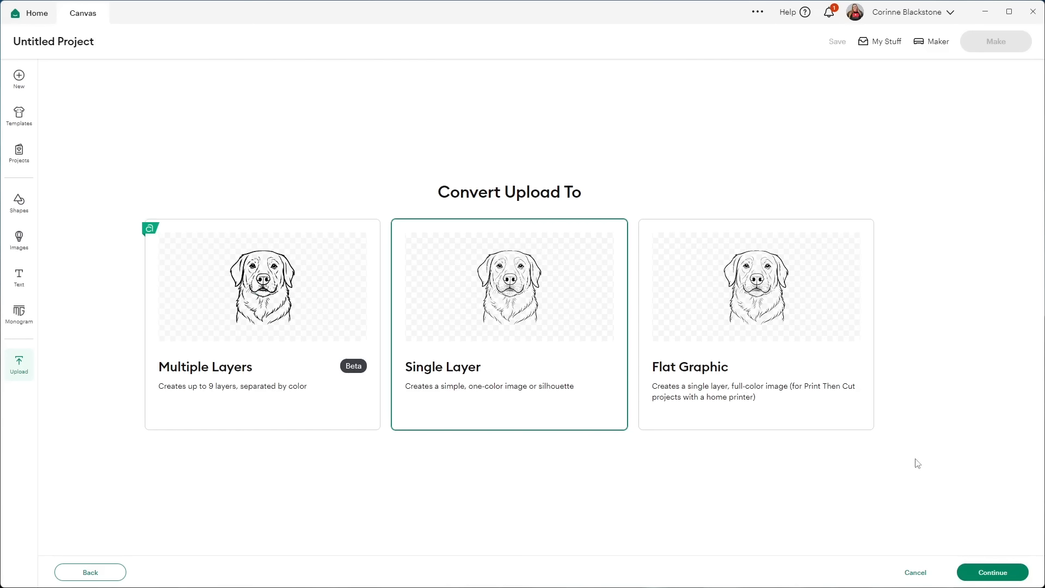
left_click(997, 574)
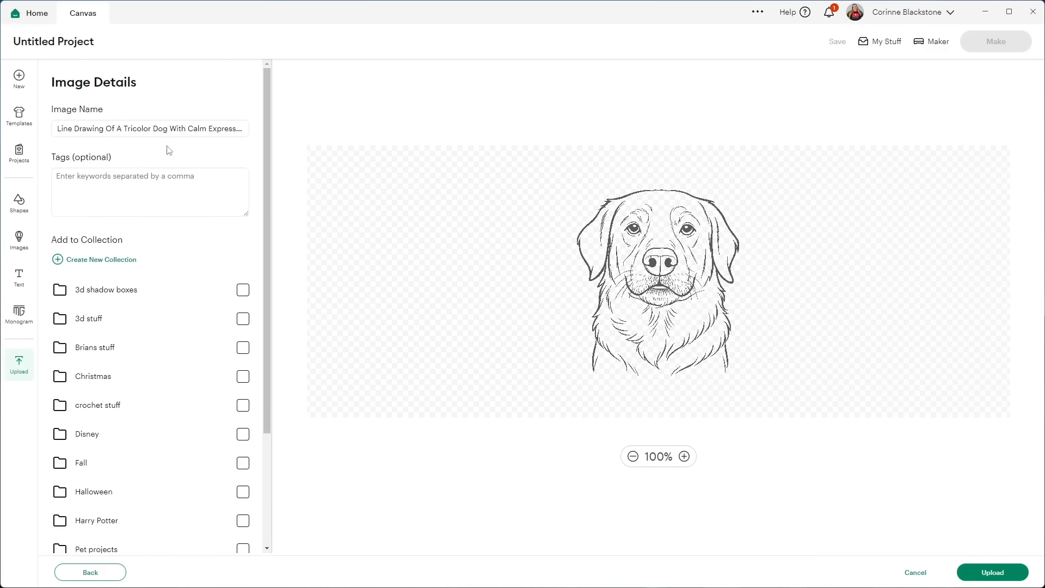
left_click(987, 572)
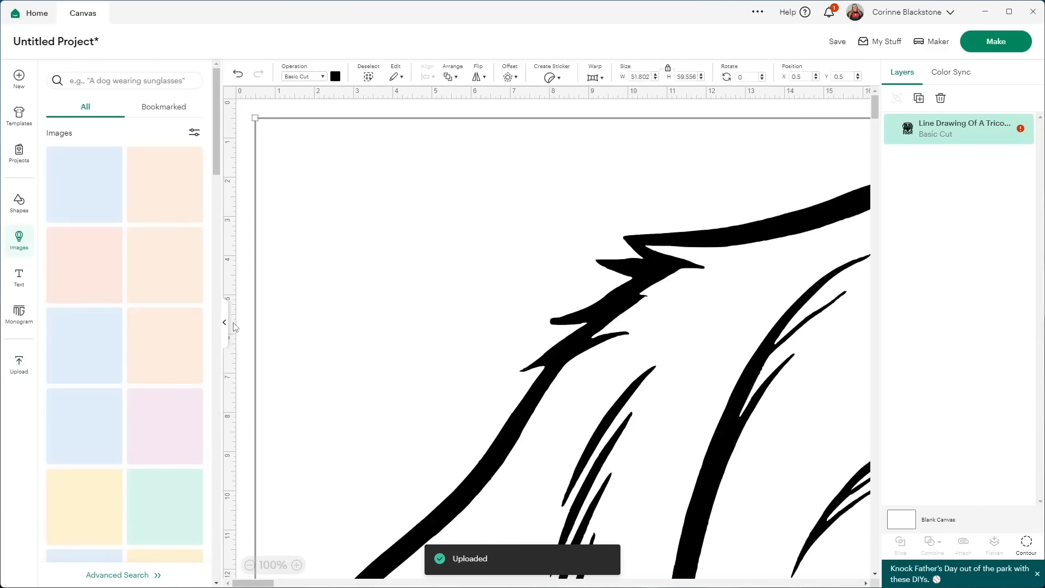
- Examine the oversized dog drawing's ears, muzzle, whiskers and nose for line quality and tiny stray details
left_click(224, 322)
scroll(490, 305, "down", 8)
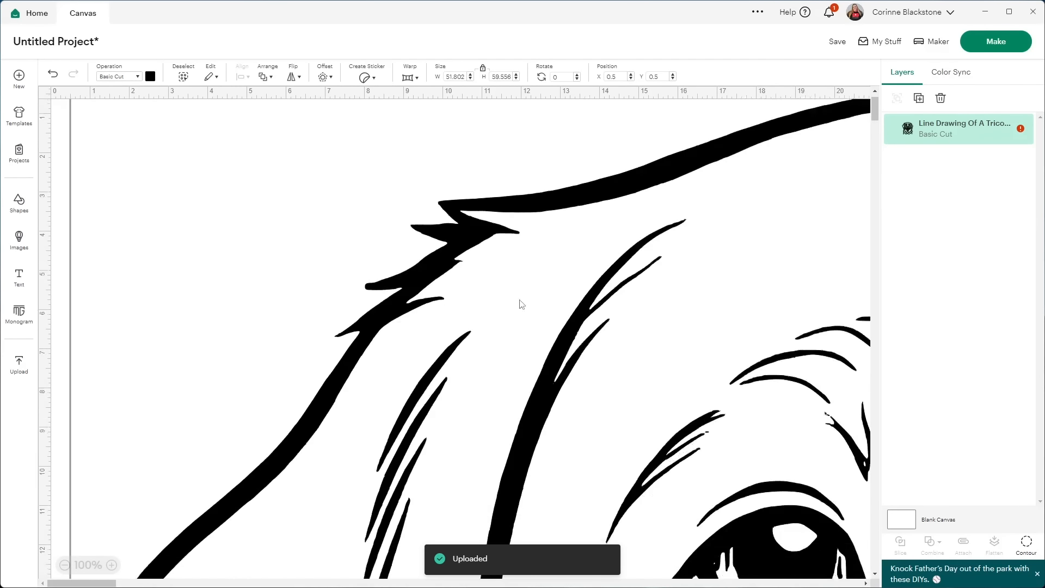
scroll(602, 310, "down", 11)
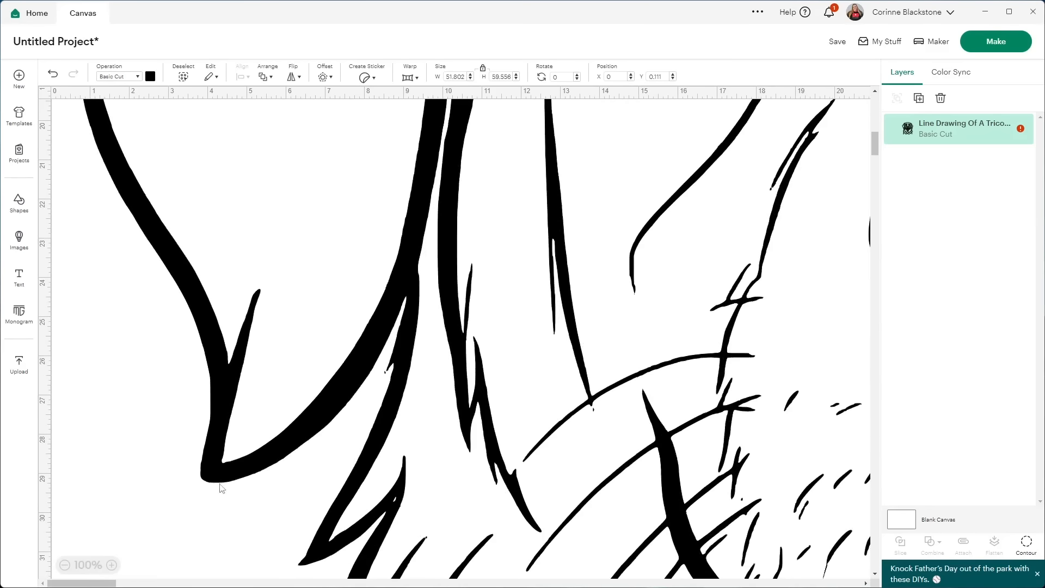
left_click_drag(110, 584, 181, 584)
scroll(349, 439, "down", 7)
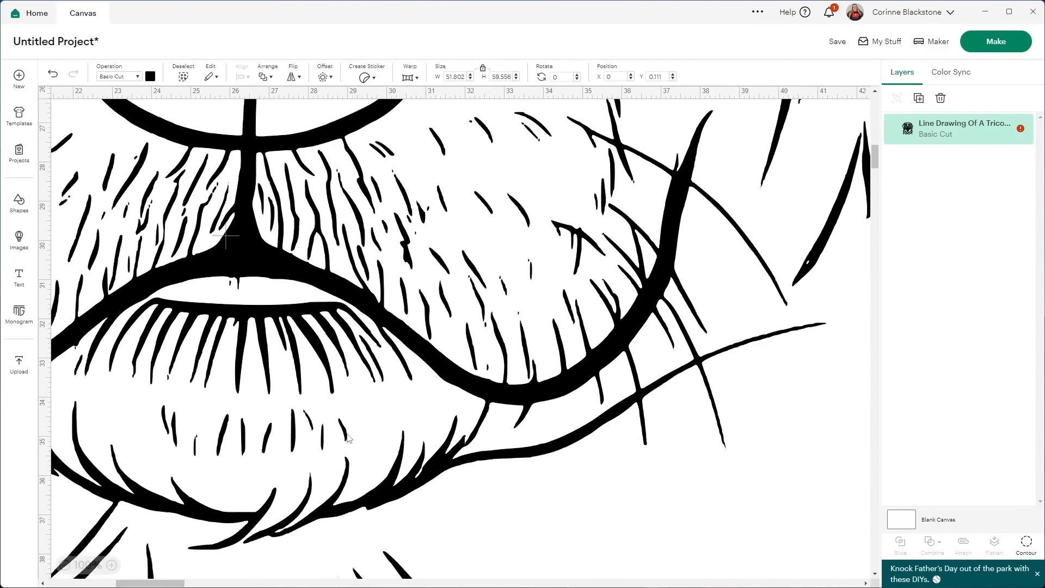
scroll(348, 438, "down", 14)
left_click_drag(333, 427, 554, 521)
left_click_drag(436, 329, 491, 483)
mouse_move(356, 182)
left_mouse_down()
mouse_move(422, 436)
mouse_move(397, 433)
left_mouse_up()
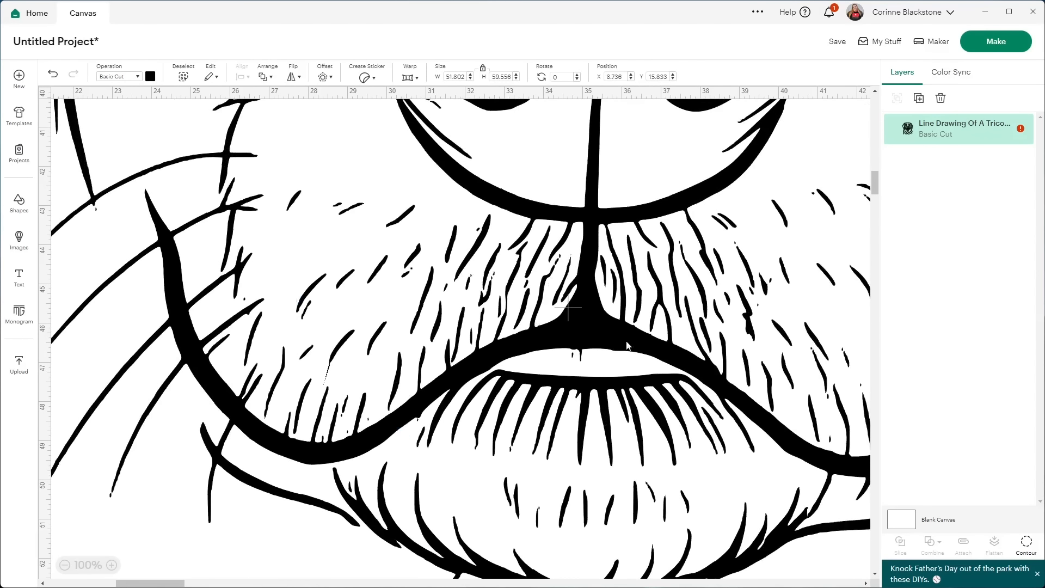
mouse_move(711, 303)
left_mouse_down()
mouse_move(621, 320)
mouse_move(585, 380)
left_mouse_up()
mouse_move(688, 344)
left_mouse_down()
mouse_move(603, 409)
mouse_move(606, 428)
left_mouse_up()
left_click_drag(653, 279, 602, 394)
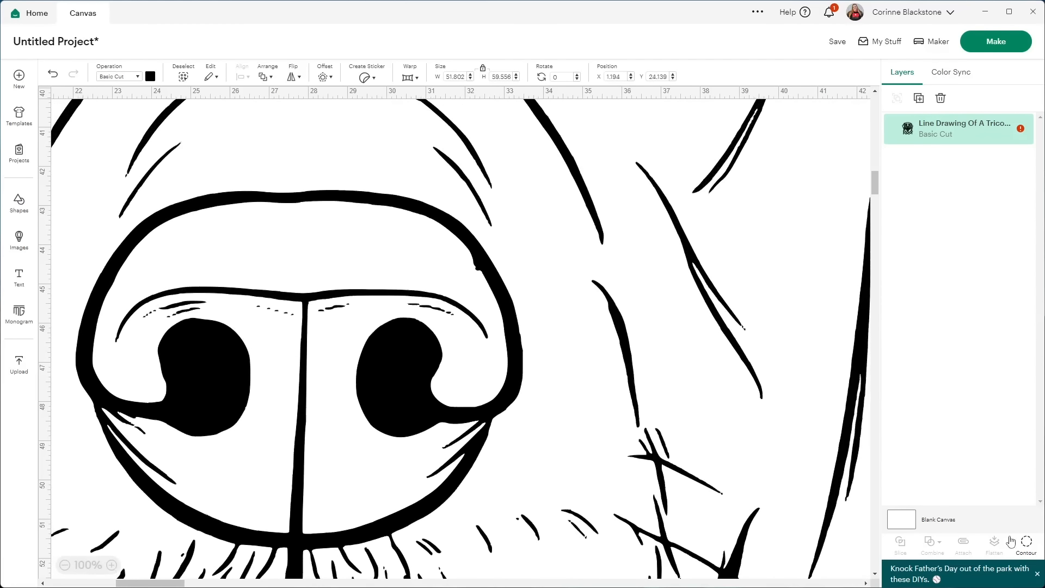
- Open Contour for the dog line drawing, hide the tiniest stray specks from the end of the contour list upward, and close it
left_click(1031, 544)
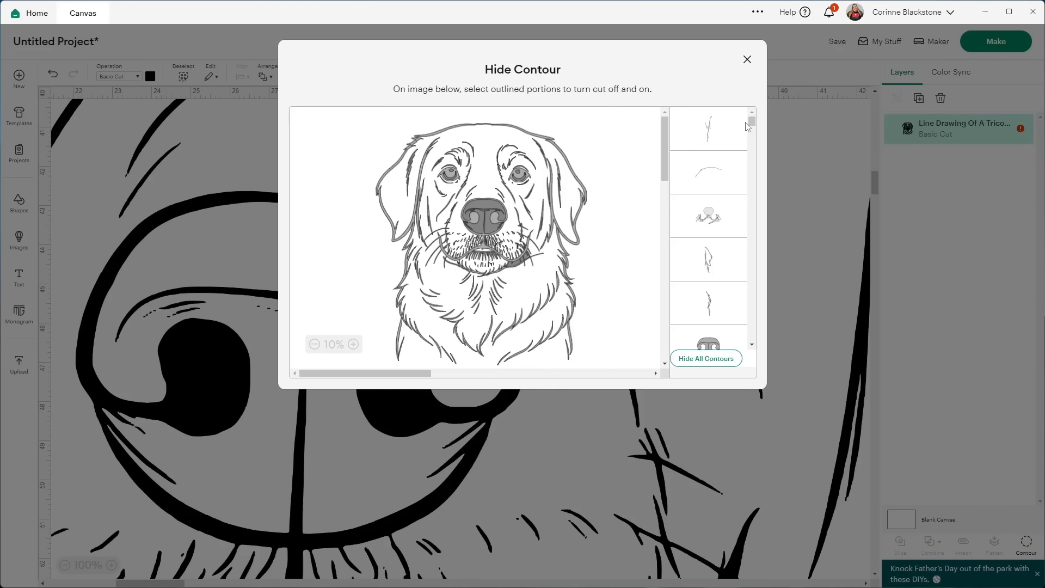
left_click_drag(752, 120, 754, 347)
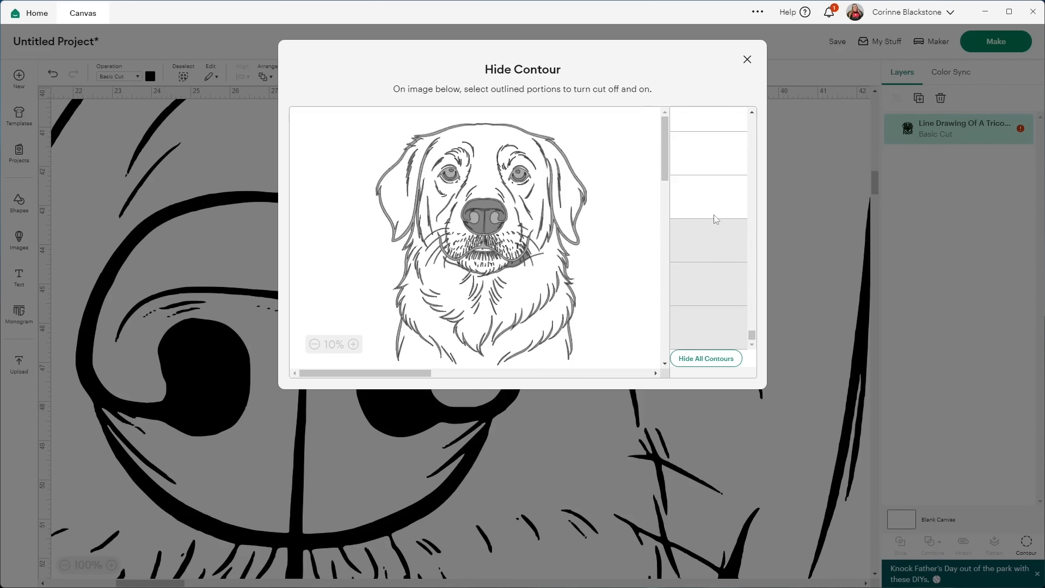
scroll(709, 165, "up", 1)
left_click(709, 168)
left_click(711, 137)
scroll(711, 139, "up", 2)
scroll(711, 187, "up", 2)
left_click(712, 282)
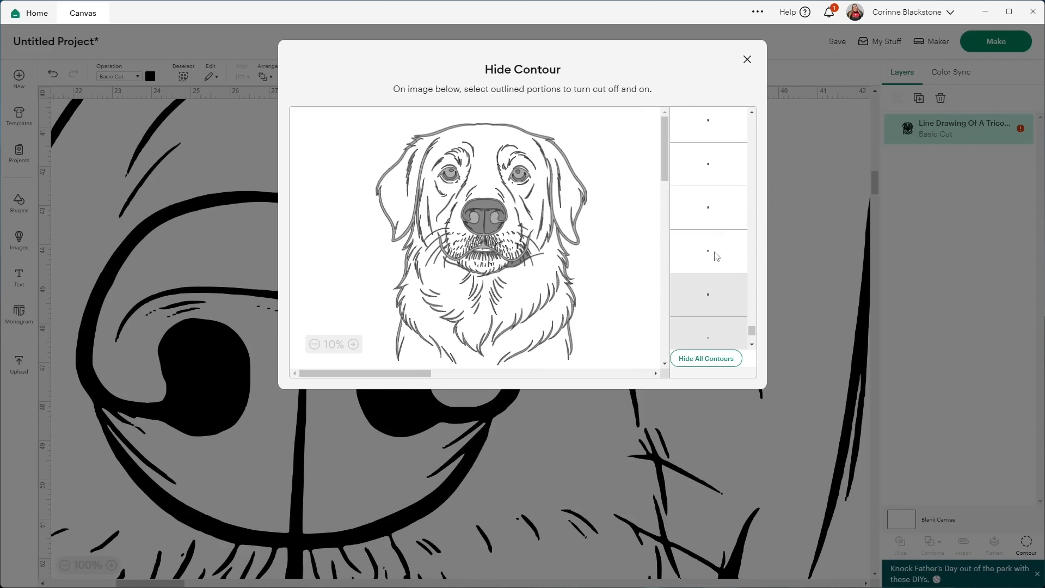
left_click(715, 252)
left_click(717, 211)
left_click(711, 167)
scroll(711, 168, "up", 2)
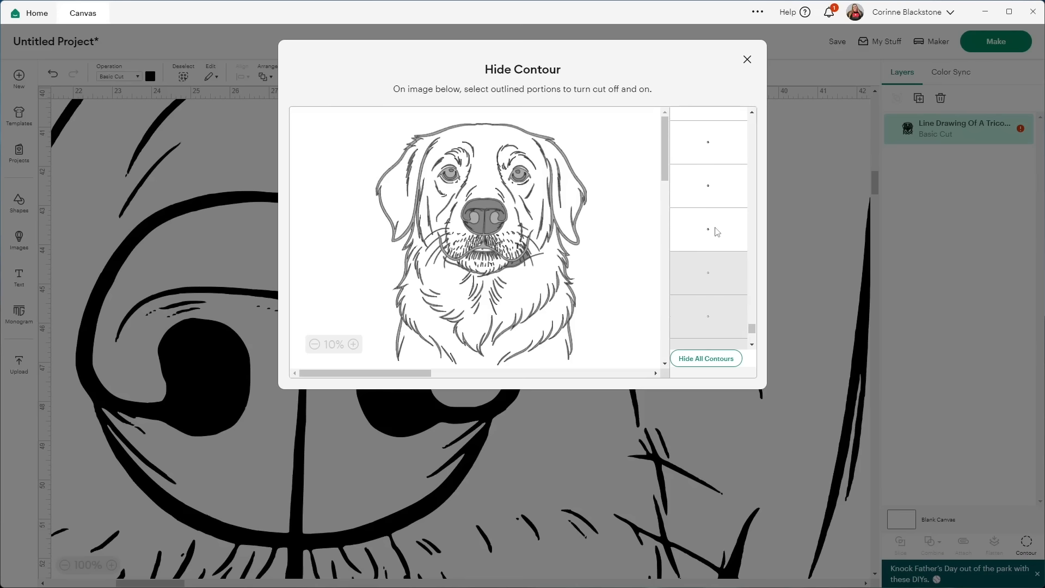
left_click(714, 184)
left_click(715, 148)
left_click(715, 223)
scroll(715, 222, "up", 3)
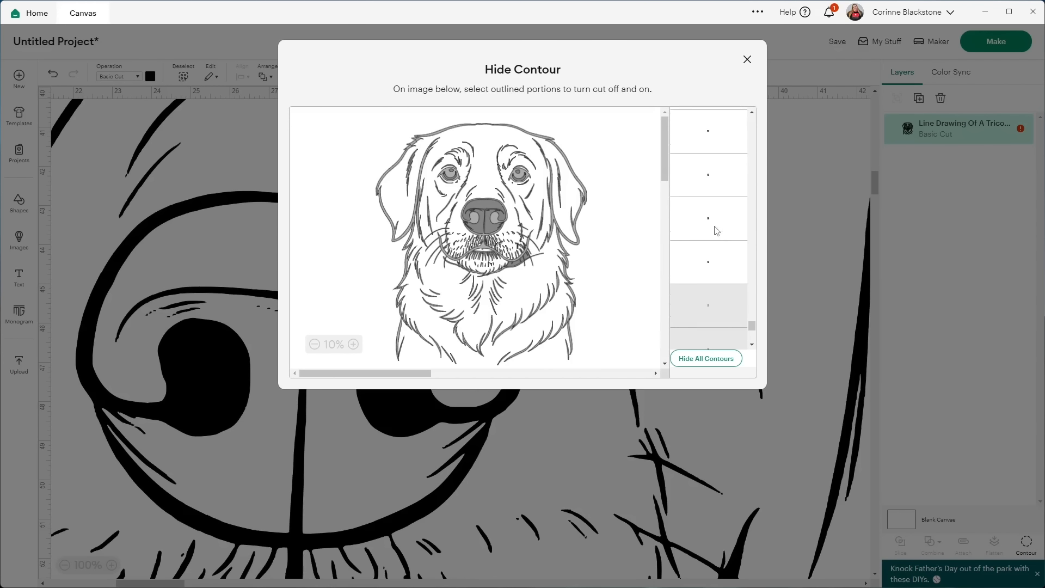
left_click(712, 208)
left_click(715, 182)
left_click(717, 275)
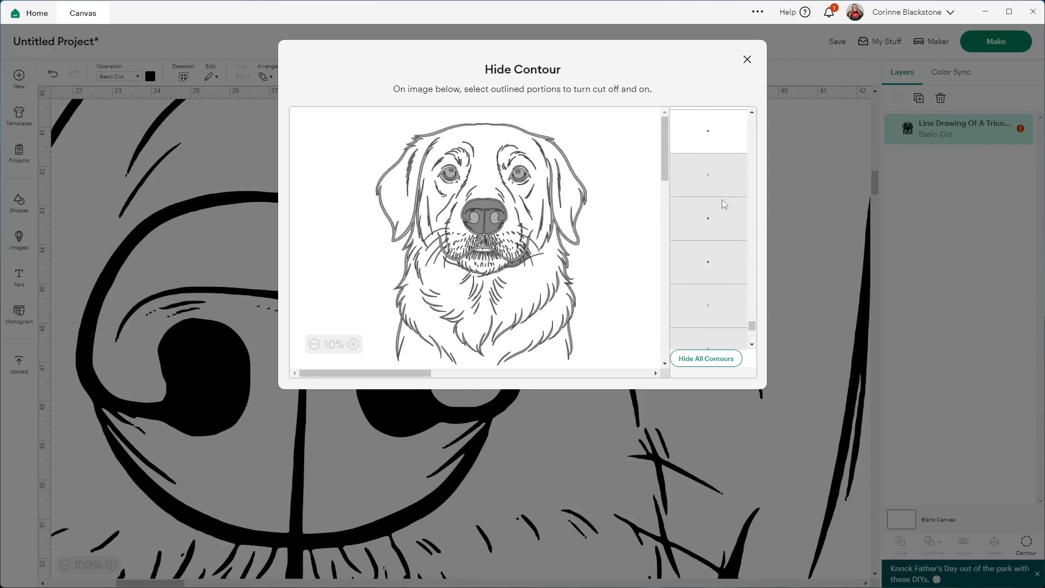
scroll(722, 199, "up", 2)
left_click(715, 248)
left_click(714, 188)
left_click(713, 142)
left_click(713, 135)
left_click(717, 126)
scroll(716, 158, "up", 1)
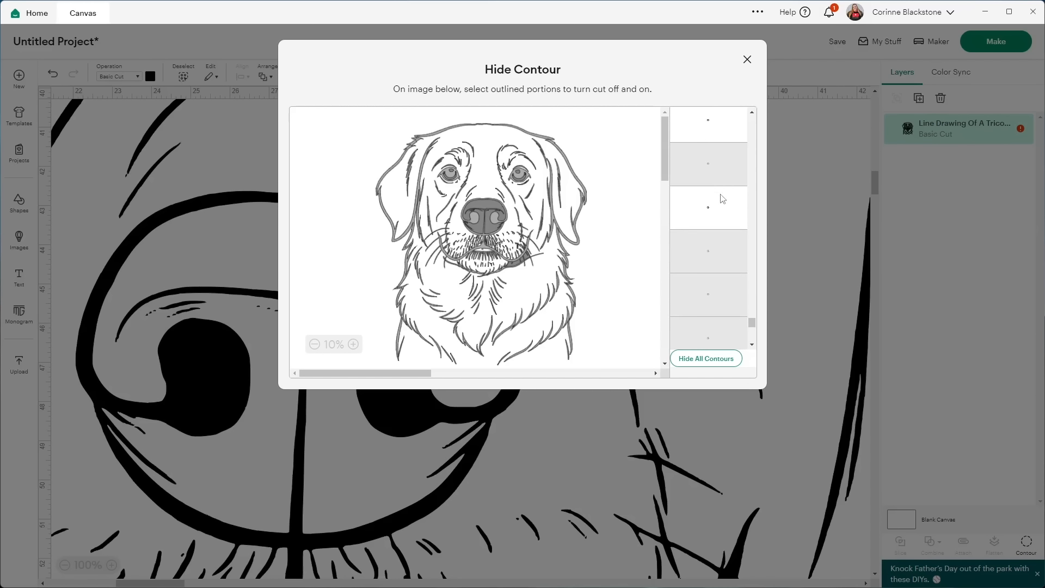
left_click(721, 198)
scroll(721, 198, "up", 2)
left_click(705, 244)
left_click(714, 181)
left_click(714, 146)
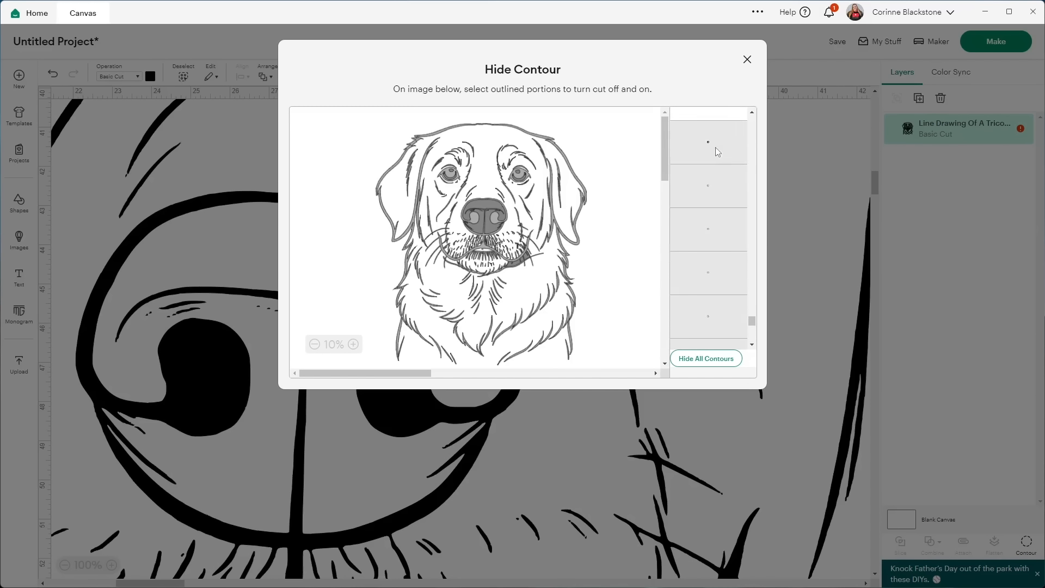
scroll(714, 164, "up", 3)
left_click(703, 247)
left_click(707, 218)
left_click(704, 177)
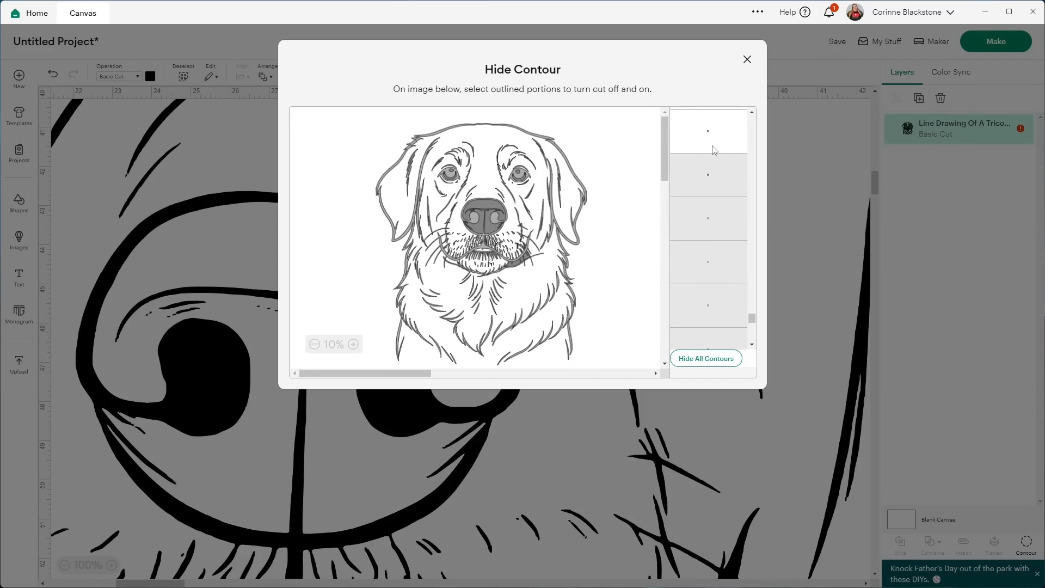
left_click(701, 150)
scroll(696, 204, "up", 2)
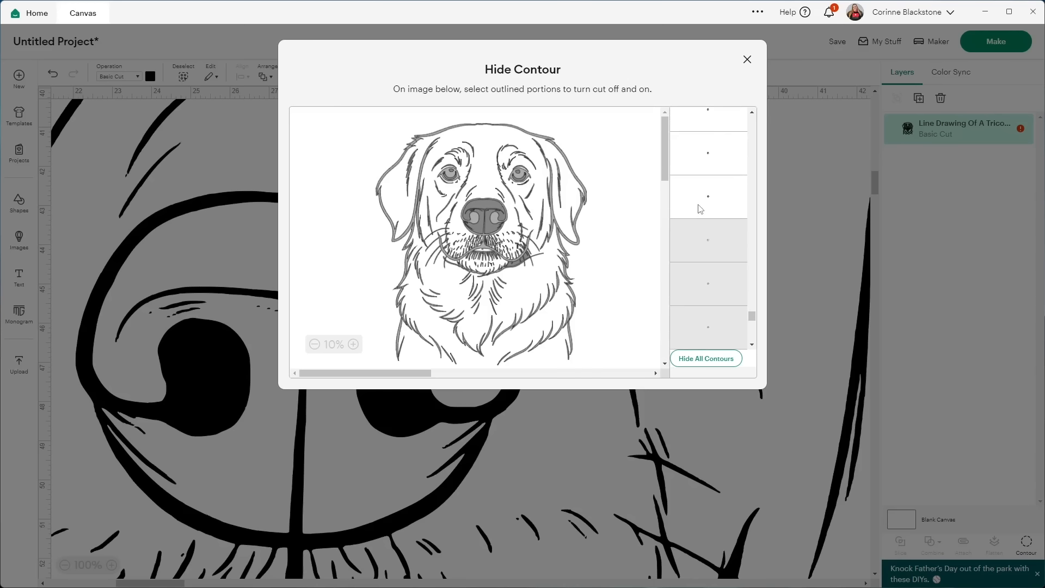
left_click(699, 205)
left_click(710, 154)
scroll(714, 132, "up", 1)
left_click(714, 147)
left_click(716, 135)
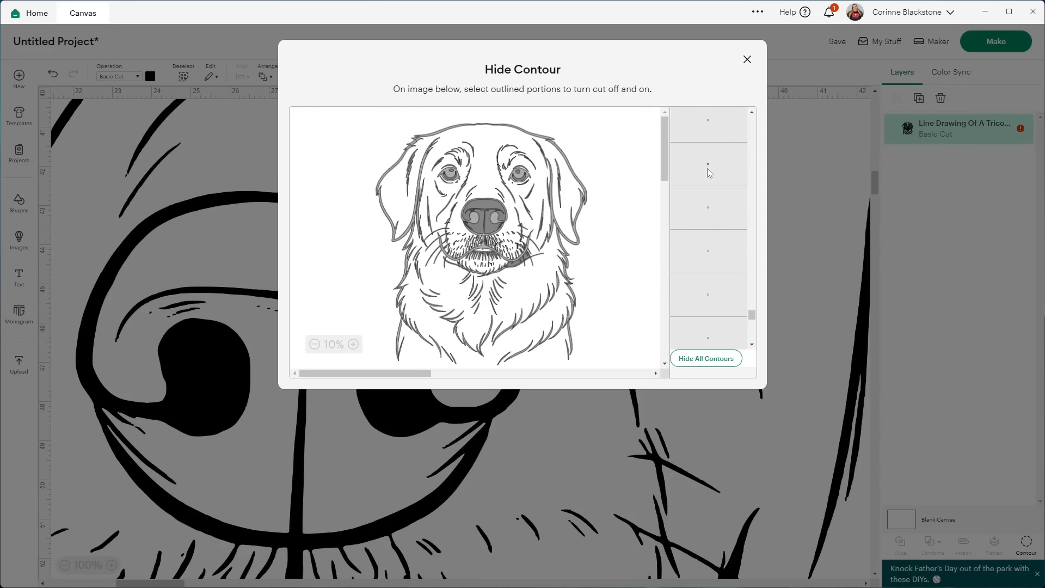
scroll(708, 171, "up", 3)
left_click(714, 243)
left_click(713, 201)
left_click(711, 150)
scroll(710, 157, "up", 1)
scroll(710, 169, "up", 1)
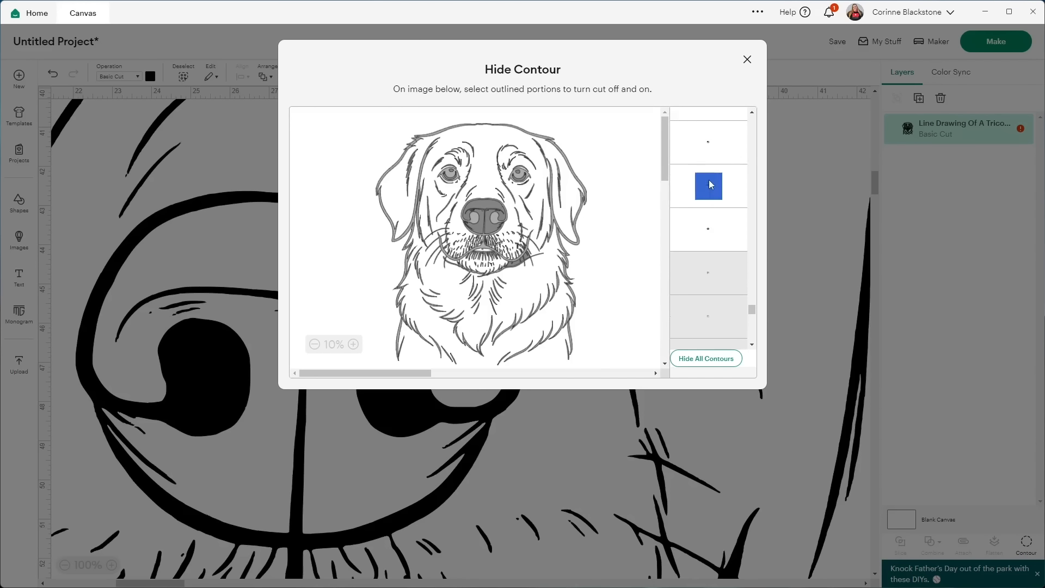
left_click(713, 150)
scroll(712, 215, "up", 3)
left_click(715, 261)
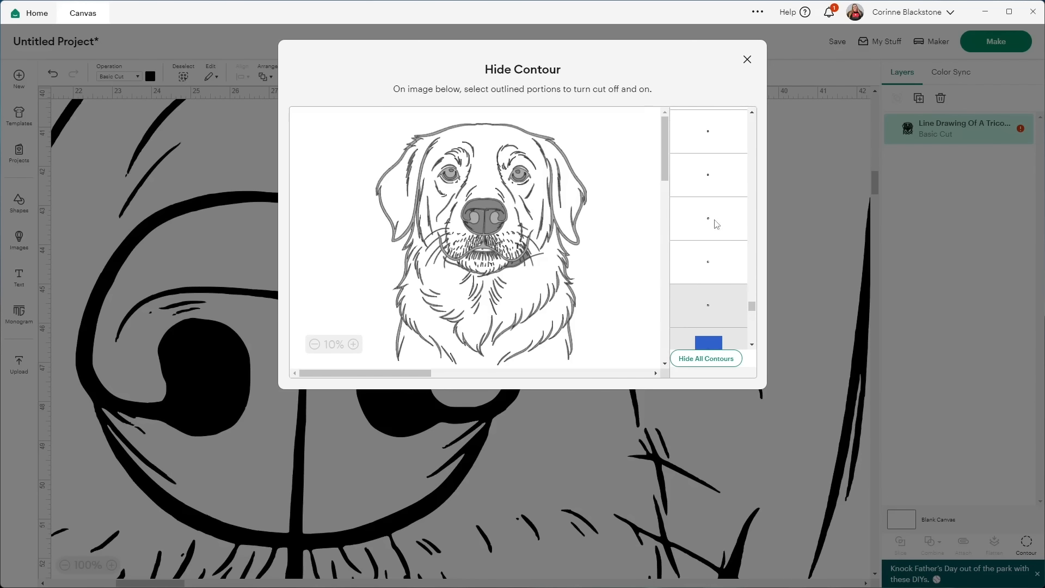
left_click(715, 232)
left_click(715, 185)
left_click(715, 146)
scroll(717, 170, "up", 2)
left_click(719, 201)
left_click(711, 164)
scroll(714, 183, "up", 3)
left_click(722, 263)
left_click(720, 220)
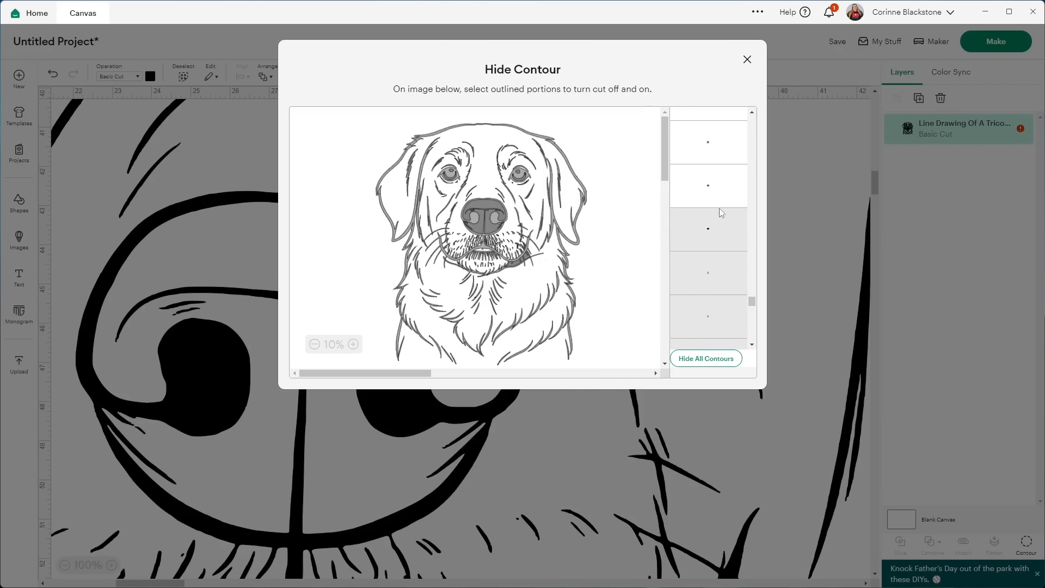
left_click(718, 185)
left_click(717, 158)
scroll(713, 179, "up", 2)
left_click(706, 192)
left_click(710, 159)
left_click(715, 130)
scroll(716, 159, "up", 3)
left_click(710, 223)
left_click(718, 197)
left_click(718, 155)
left_click(713, 117)
scroll(712, 212, "up", 3)
left_click(715, 235)
left_click(718, 194)
left_click(719, 157)
scroll(721, 207, "up", 1)
left_click(722, 260)
left_click(723, 218)
left_click(720, 176)
left_click(717, 148)
scroll(717, 180, "up", 3)
left_click(721, 214)
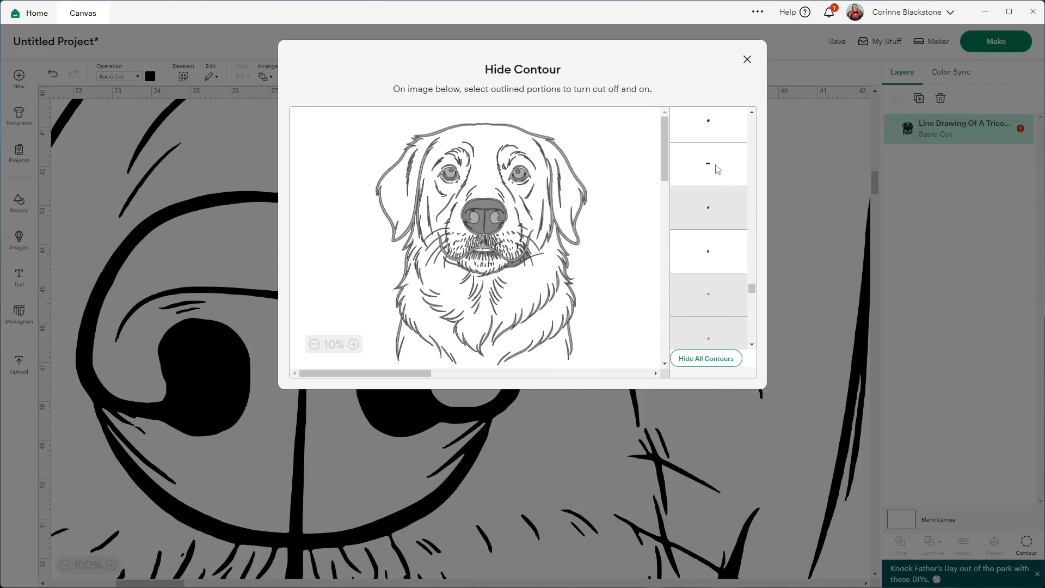
left_click(716, 166)
scroll(715, 245, "up", 3)
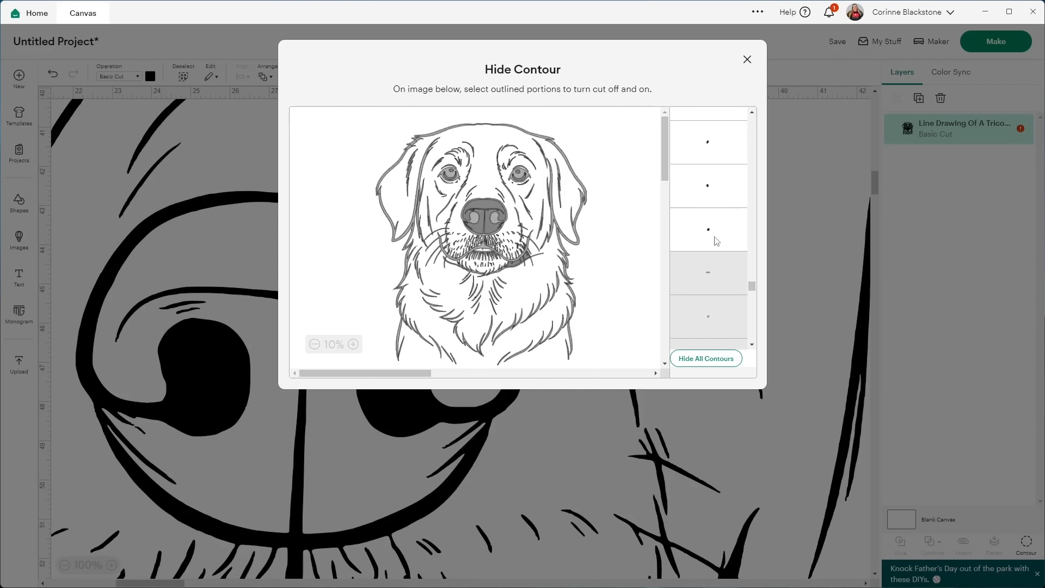
left_click(717, 241)
left_click(719, 185)
left_click(717, 149)
scroll(720, 172, "up", 3)
left_click(722, 214)
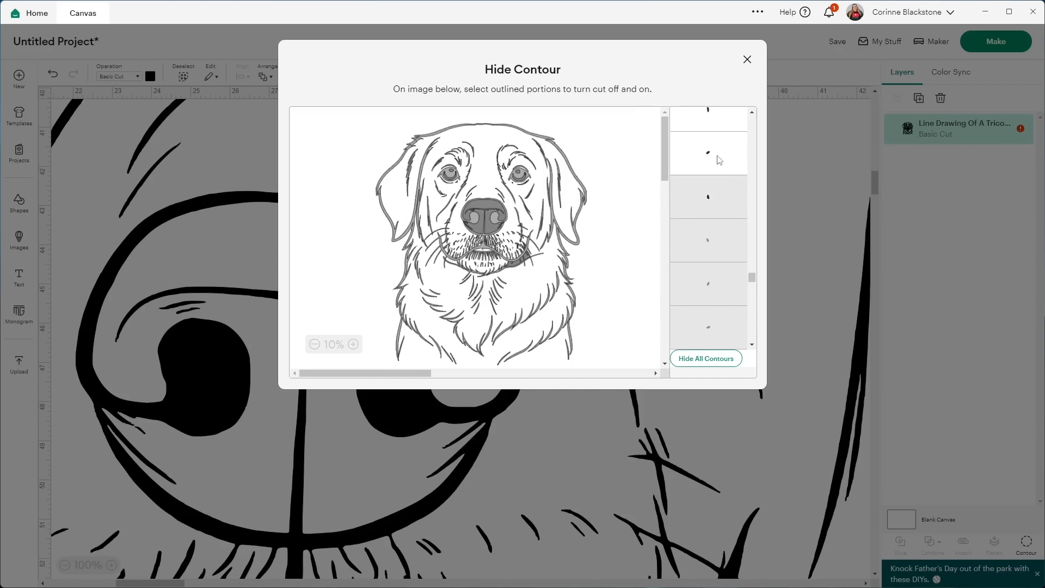
left_click(719, 160)
scroll(716, 142, "up", 2)
left_click(718, 217)
left_click(713, 174)
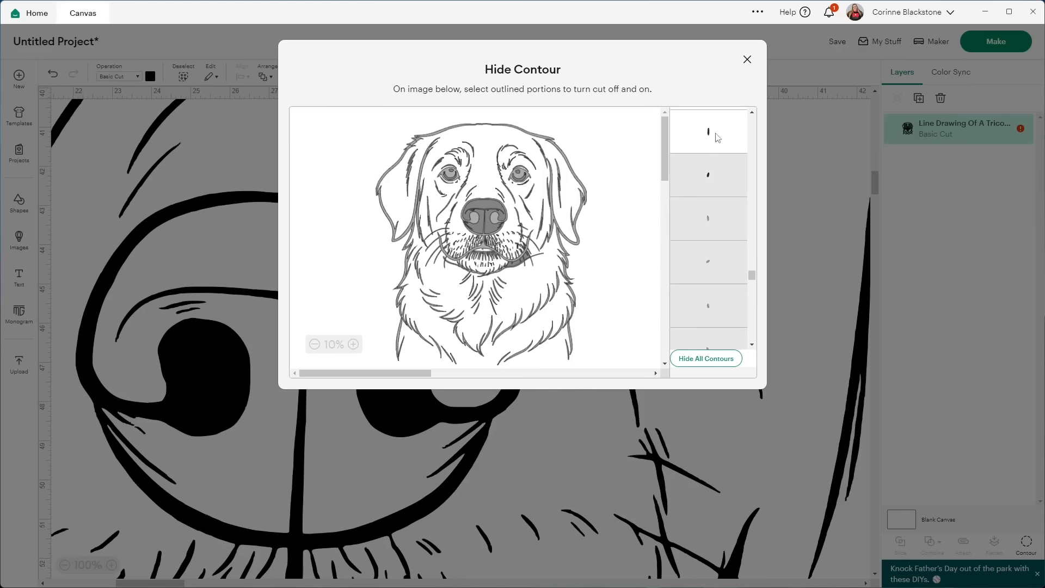
left_click(717, 136)
scroll(717, 163, "up", 4)
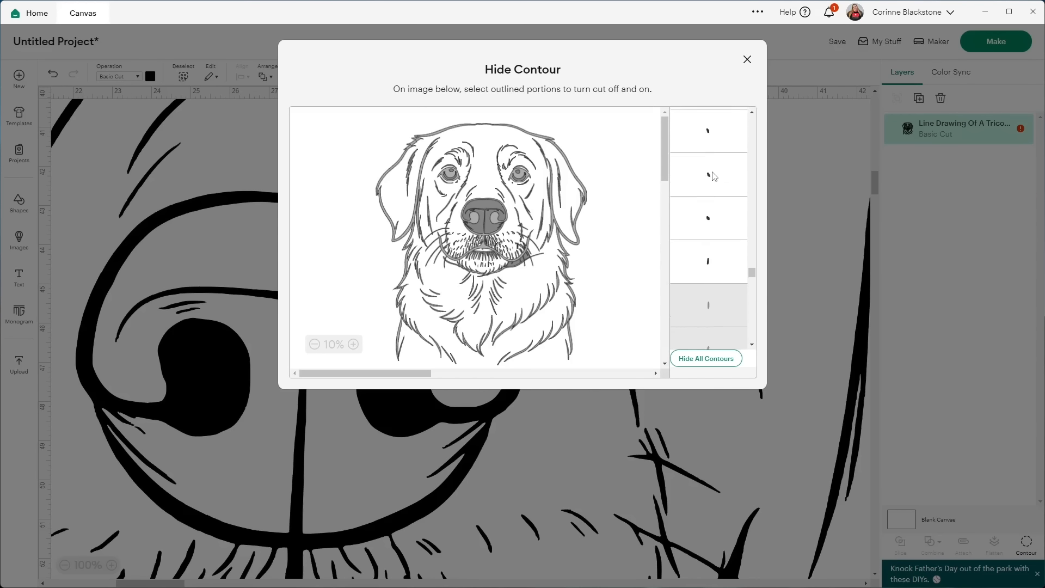
scroll(716, 174, "up", 4)
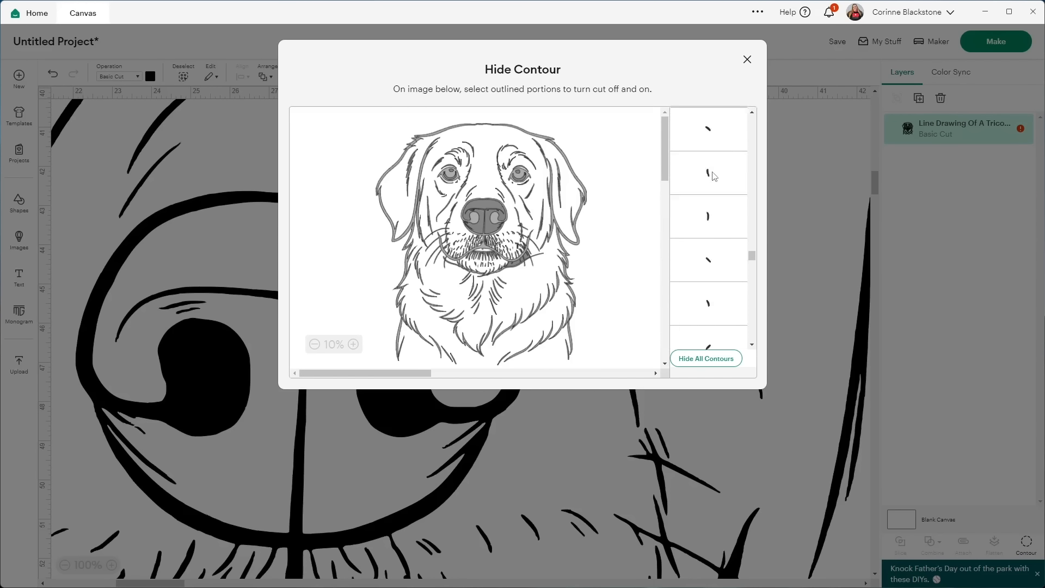
scroll(715, 171, "up", 4)
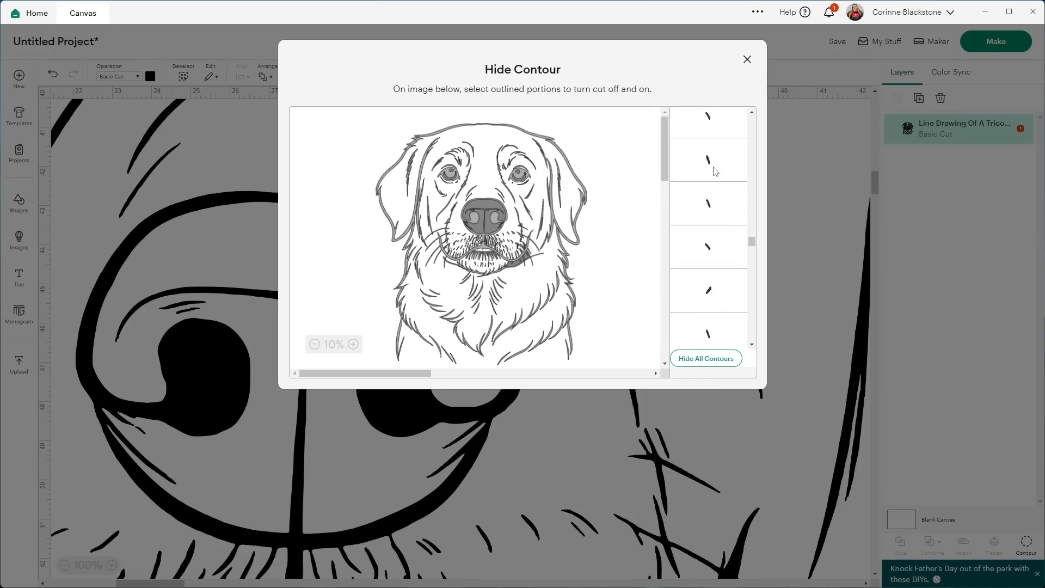
scroll(715, 170, "up", 2)
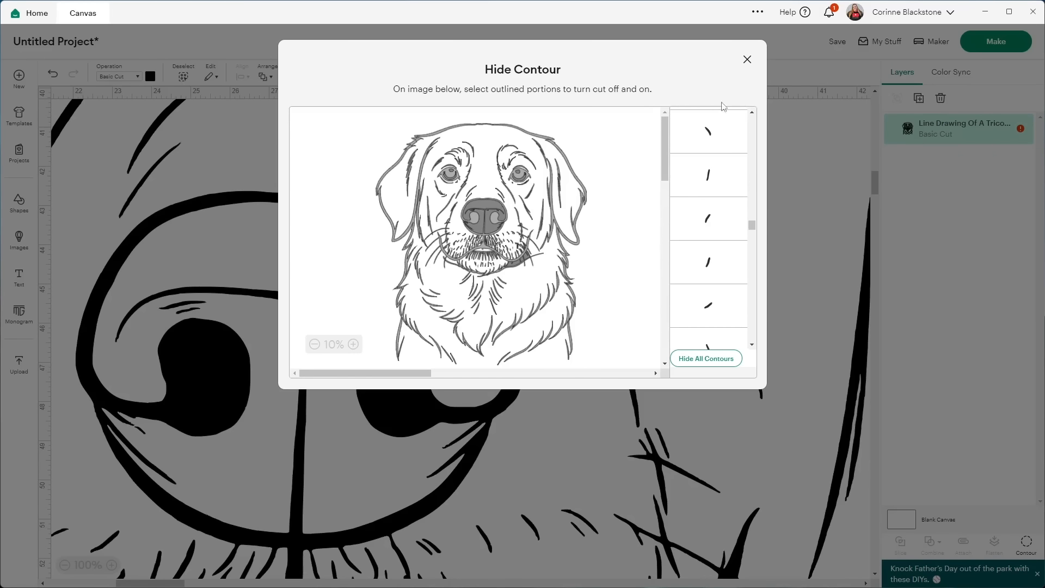
left_click(748, 60)
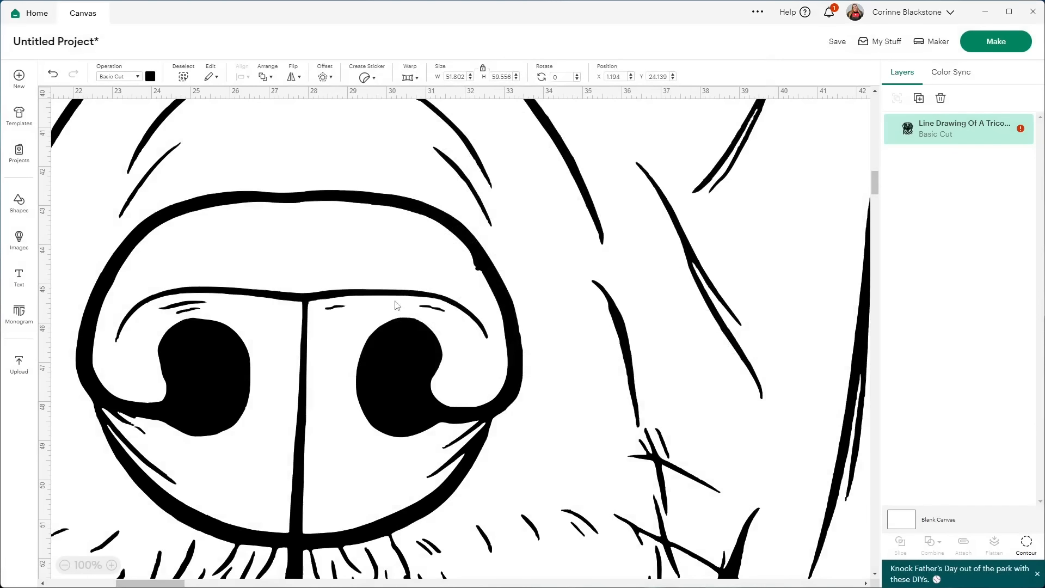
- Examine the cleaned-up dog drawing's nose, mouth, chin and whiskers for remaining stray details
scroll(429, 288, "down", 10)
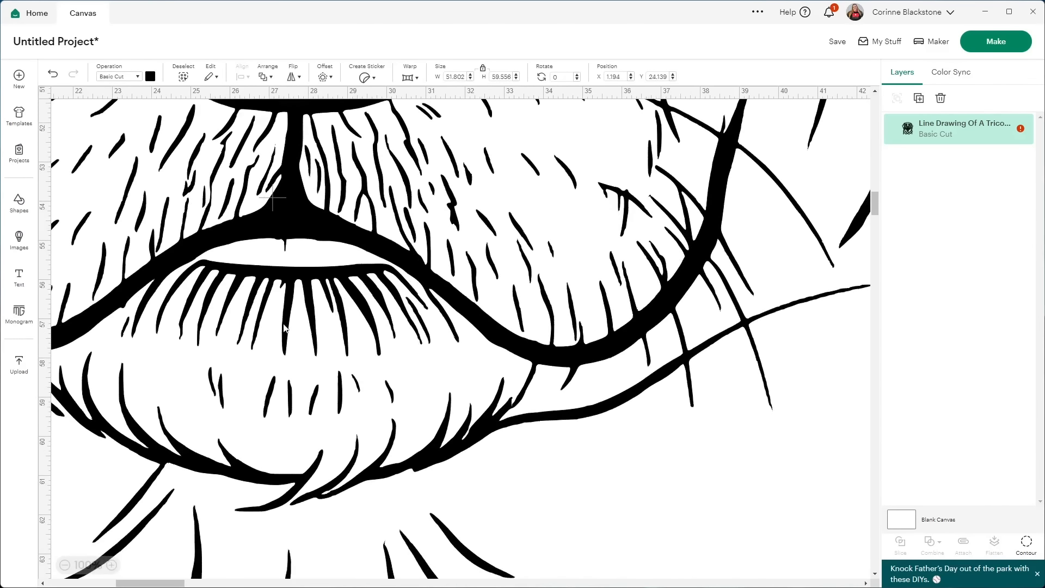
scroll(284, 328, "up", 3)
mouse_move(284, 326)
left_mouse_down()
mouse_move(606, 293)
mouse_move(642, 179)
mouse_move(377, 145)
mouse_move(495, 203)
mouse_move(690, 328)
left_mouse_up()
scroll(429, 262, "down", 4)
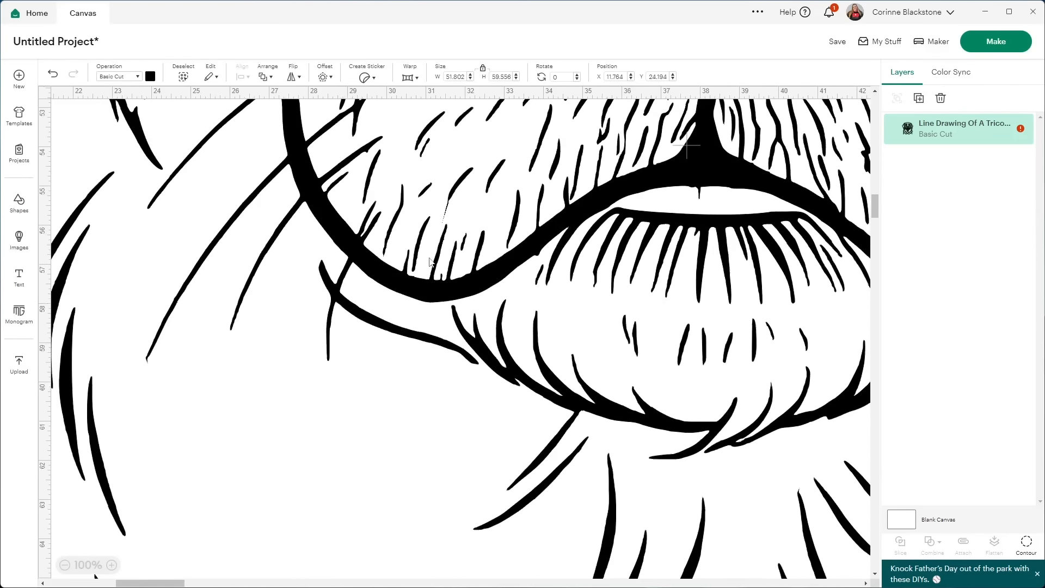
scroll(462, 273, "down", 7)
scroll(465, 276, "up", 6)
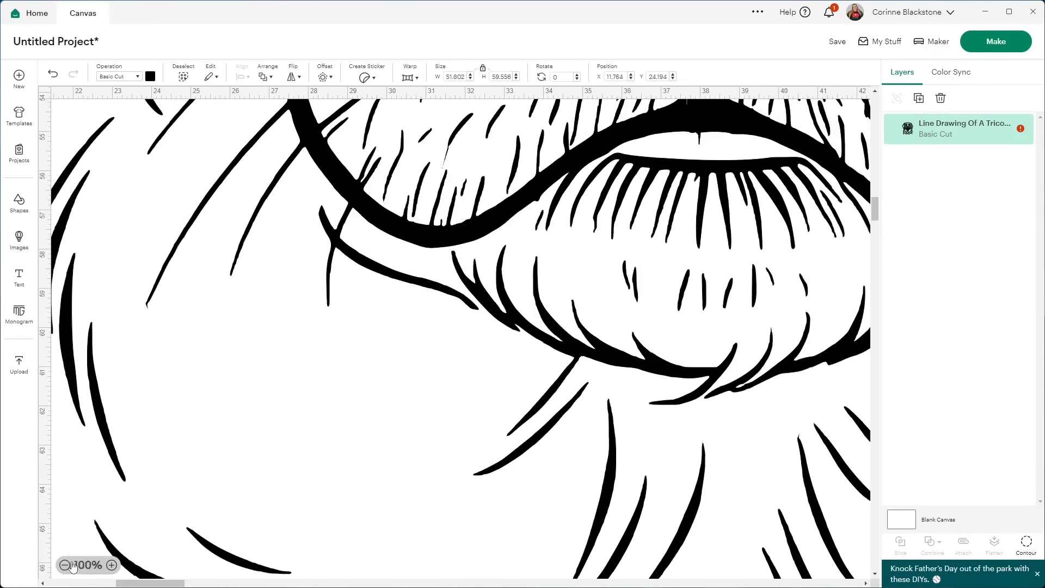
- Set the dog line drawing's width to 10, keeping its proportions locked
left_click_drag(459, 131, 461, 131)
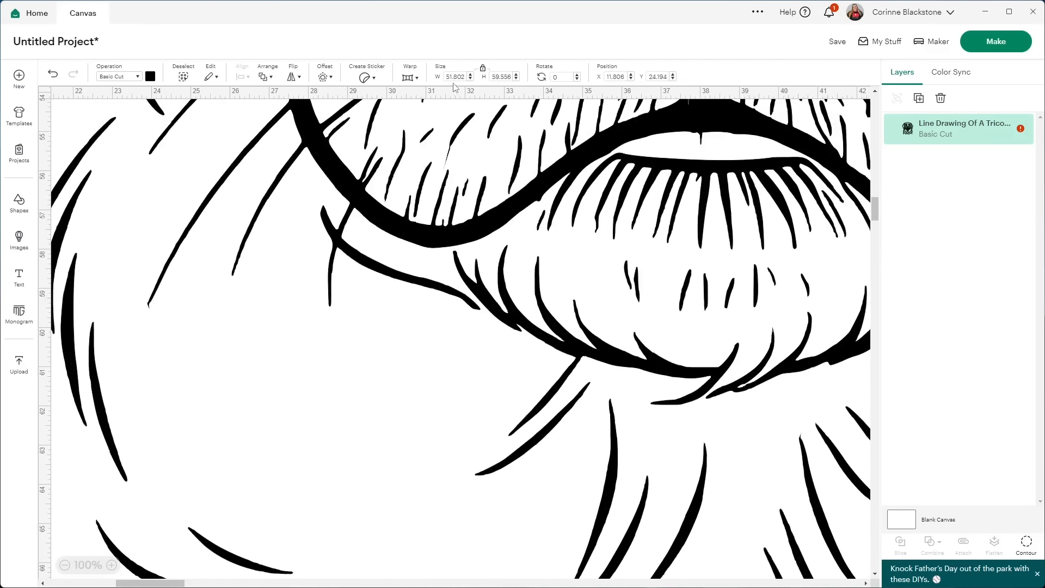
type("10")
key("Return")
- Find the resized dog drawing far down the canvas and move it in stages back toward the canvas's upper-left area
scroll(294, 343, "up", 20)
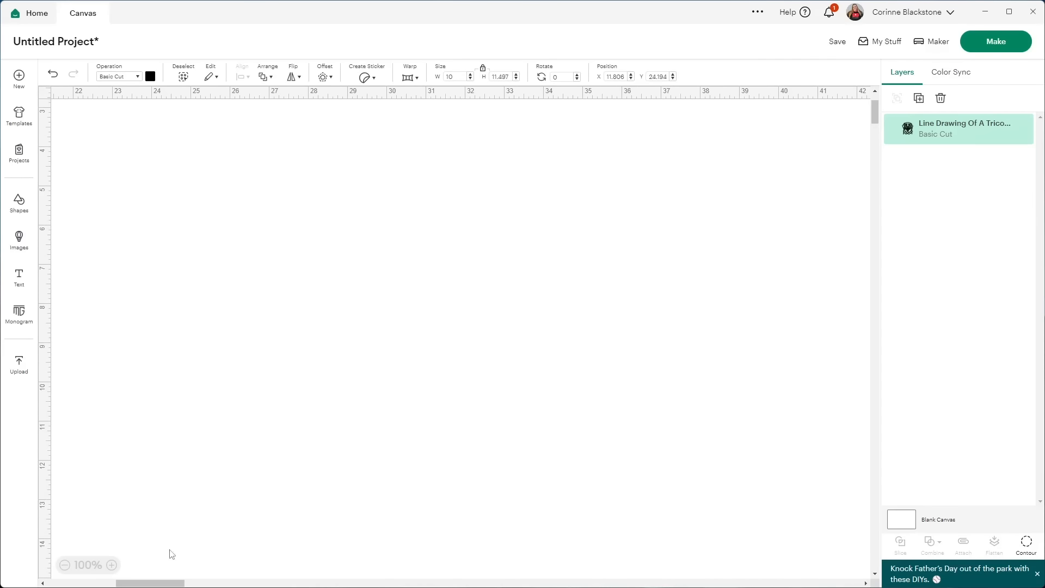
left_click_drag(180, 583, 111, 582)
scroll(148, 442, "down", 3)
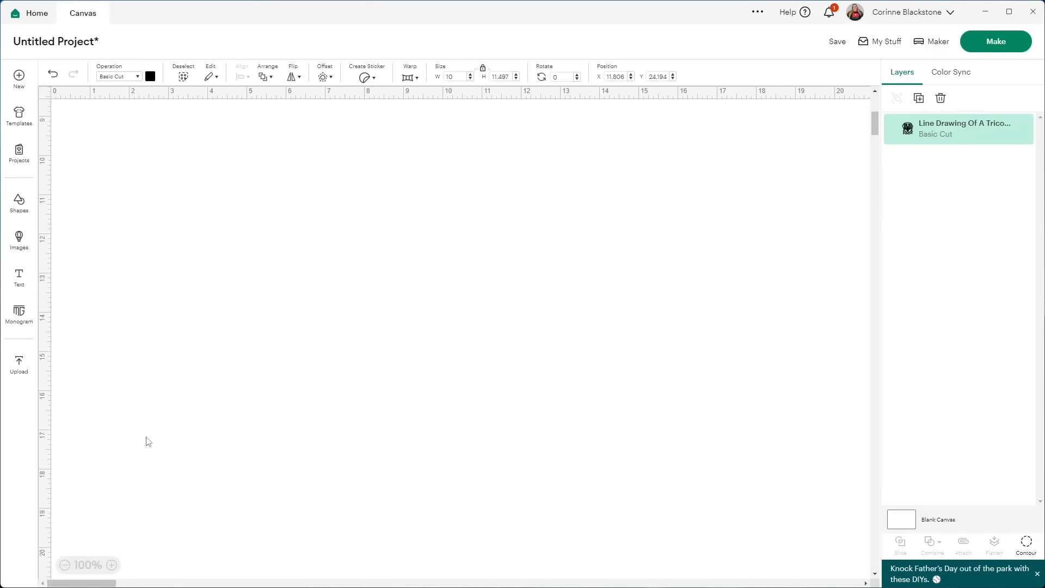
scroll(152, 438, "down", 6)
mouse_move(785, 344)
left_mouse_down()
mouse_move(384, 297)
mouse_move(378, 285)
left_mouse_up()
scroll(376, 282, "up", 3)
mouse_move(378, 473)
left_mouse_down()
mouse_move(364, 309)
mouse_move(353, 295)
left_mouse_up()
scroll(354, 337, "up", 2)
left_click_drag(355, 347, 340, 248)
scroll(479, 309, "up", 2)
left_click_drag(356, 335, 351, 257)
scroll(352, 261, "up", 2)
left_click_drag(348, 390, 341, 268)
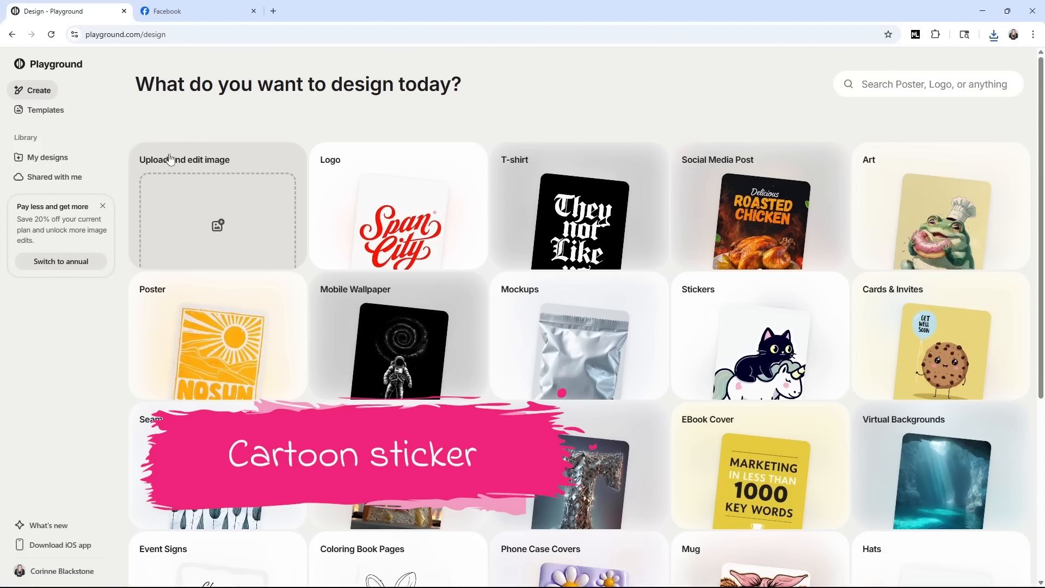
- Switch to Playground, upload the photo of a woman holding four kittens, and submit the prompt "make this a cartoon style image remove the background"
left_click(203, 165)
double_click(194, 90)
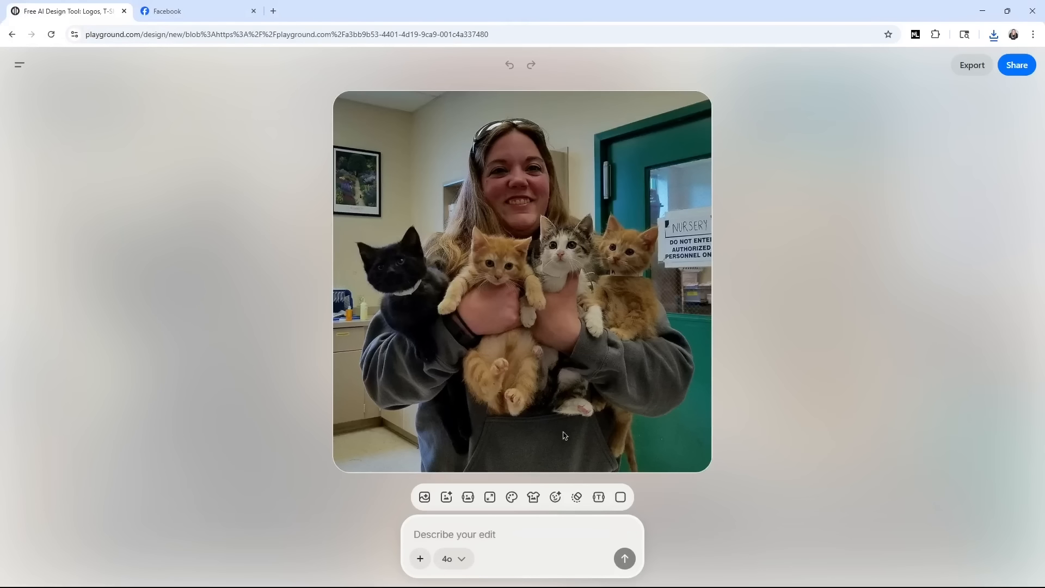
left_click(470, 533)
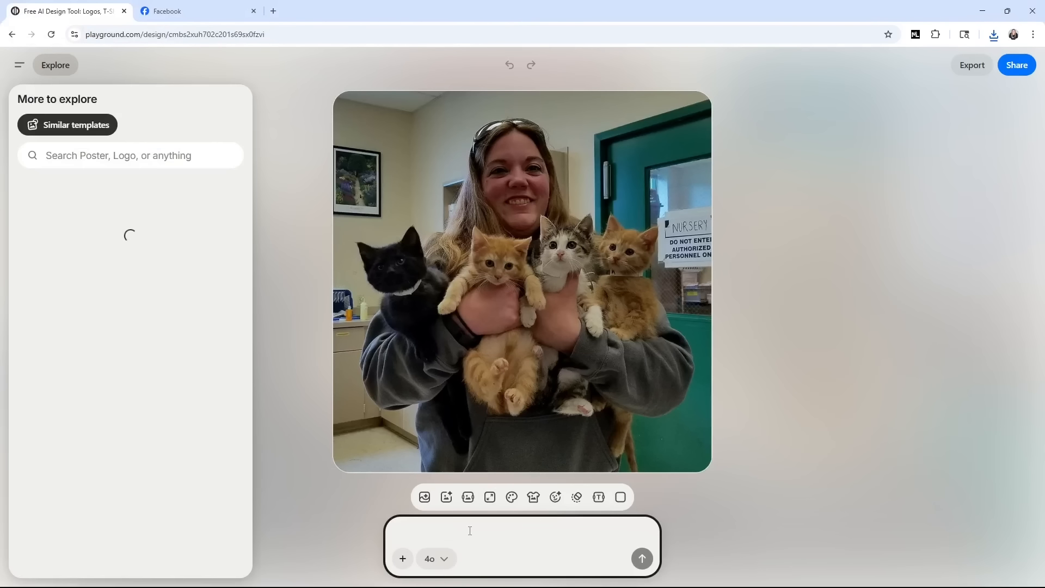
type("make this a cartoon stly ")
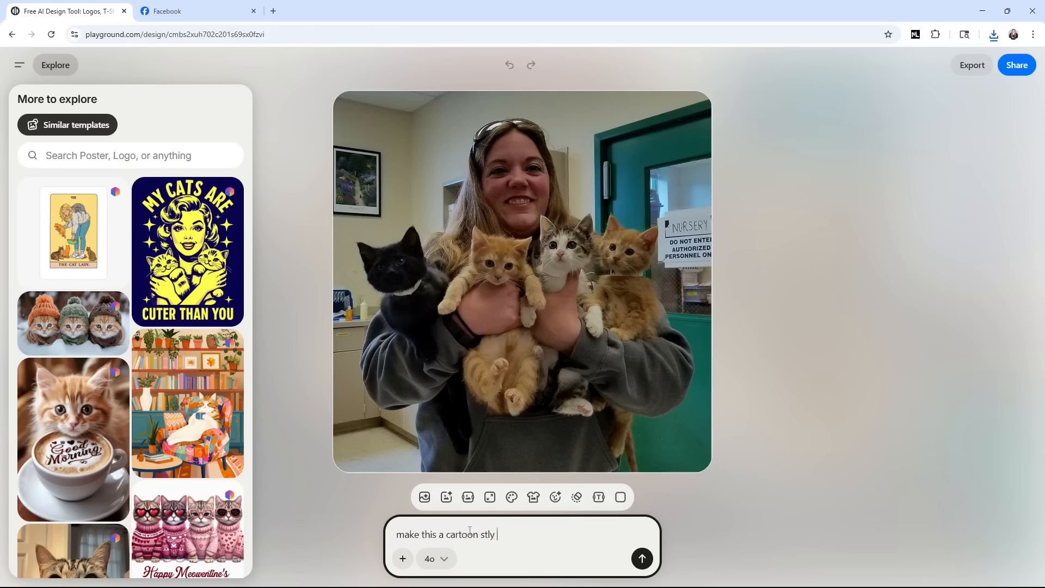
type("e image remiove the background")
key("Return")
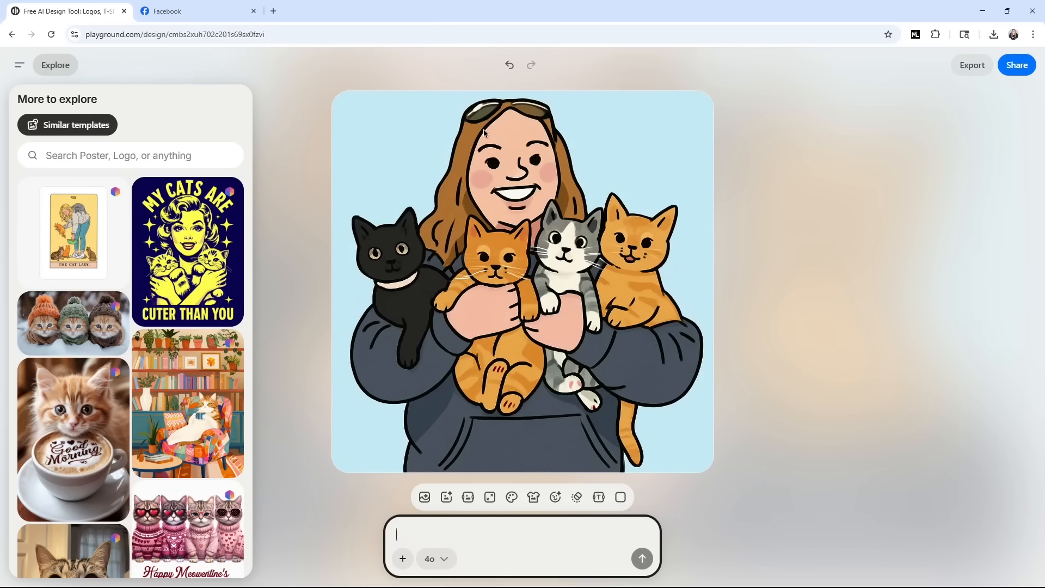
left_click(453, 537)
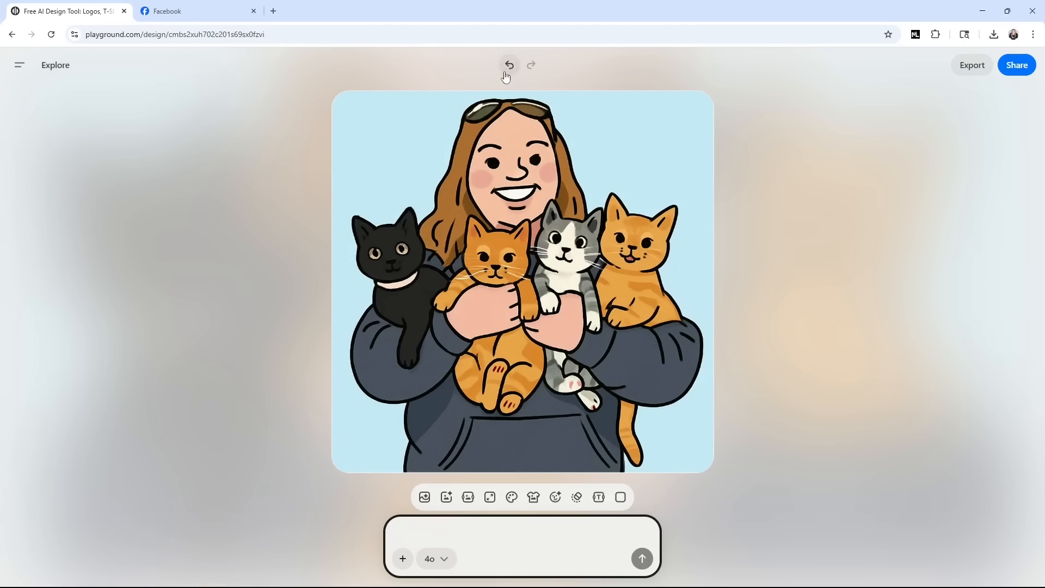
- Restyle the woman-and-kittens cartoon with the face style showing a bearded man in a blue cap on an orange background
left_click(556, 496)
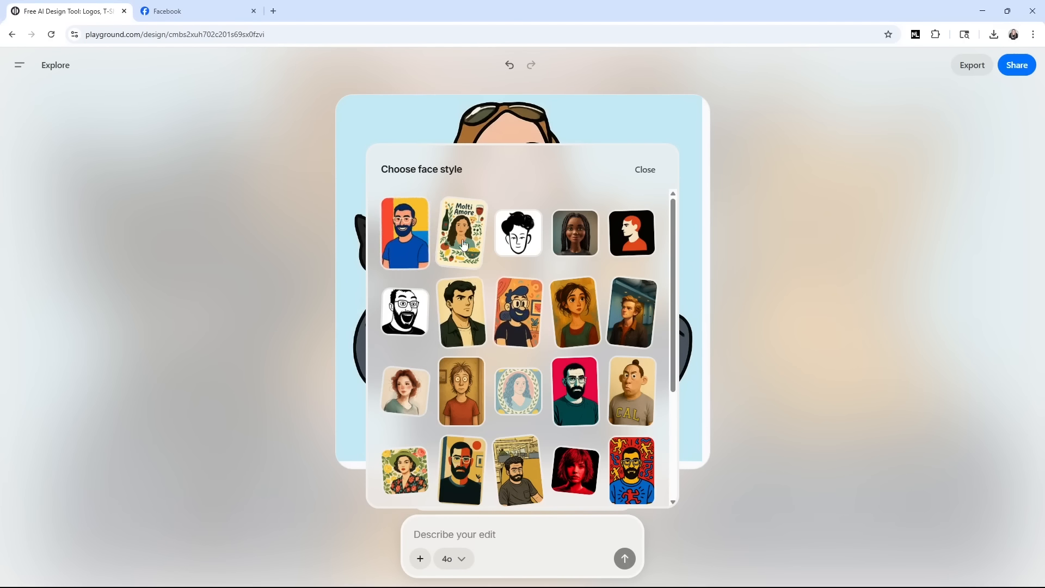
scroll(588, 370, "down", 1)
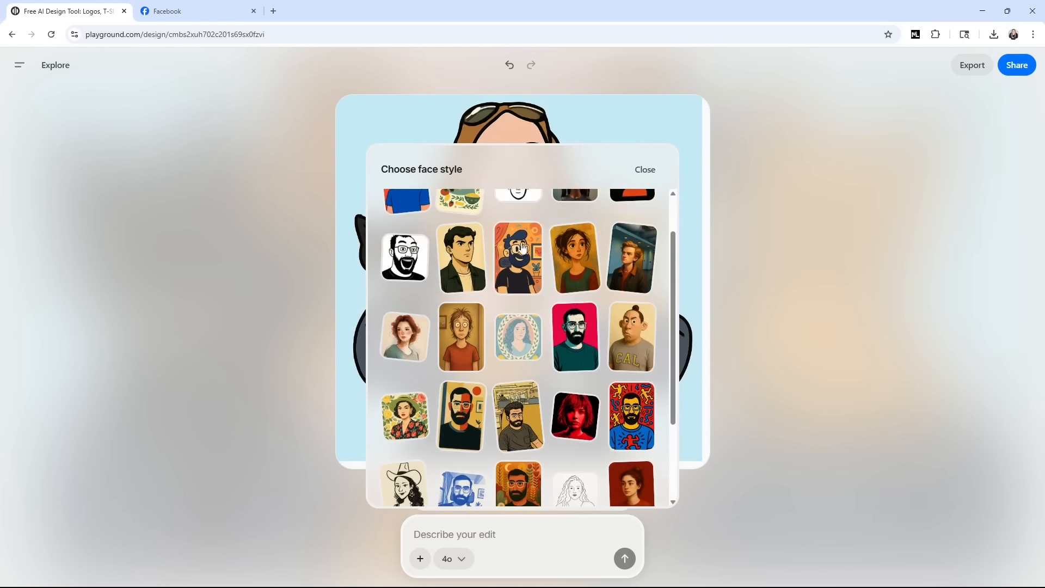
scroll(524, 262, "down", 2)
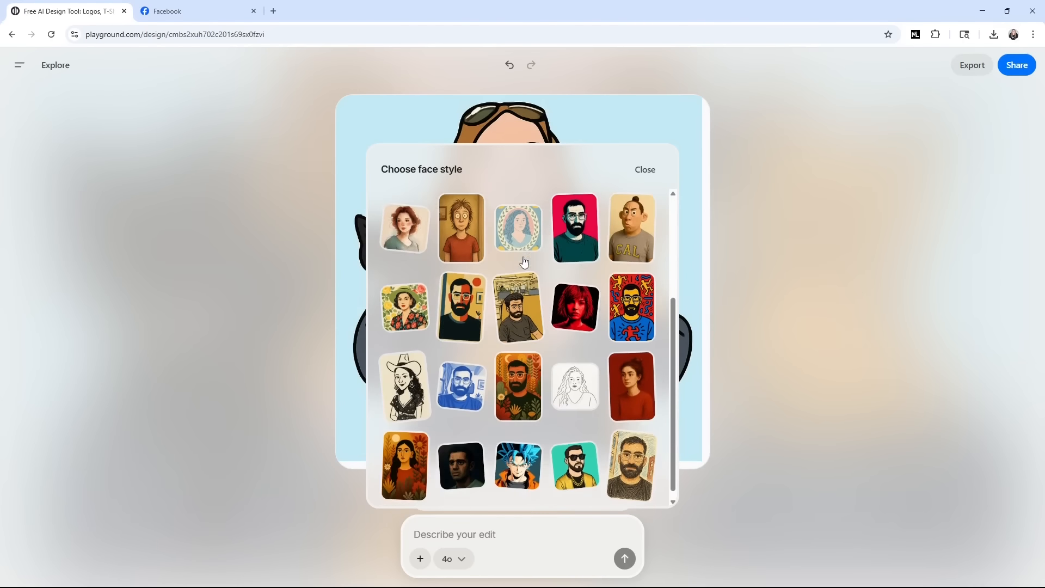
scroll(522, 260, "up", 2)
left_click(519, 260)
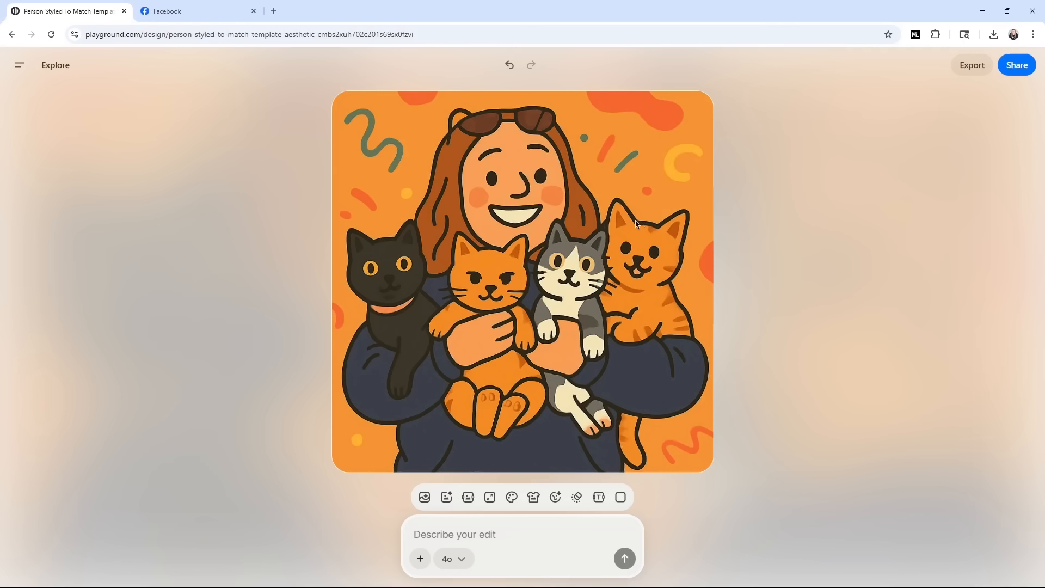
- Submit the edit prompt "Change the style to a kawaii style image removing the background"
left_click(485, 531)
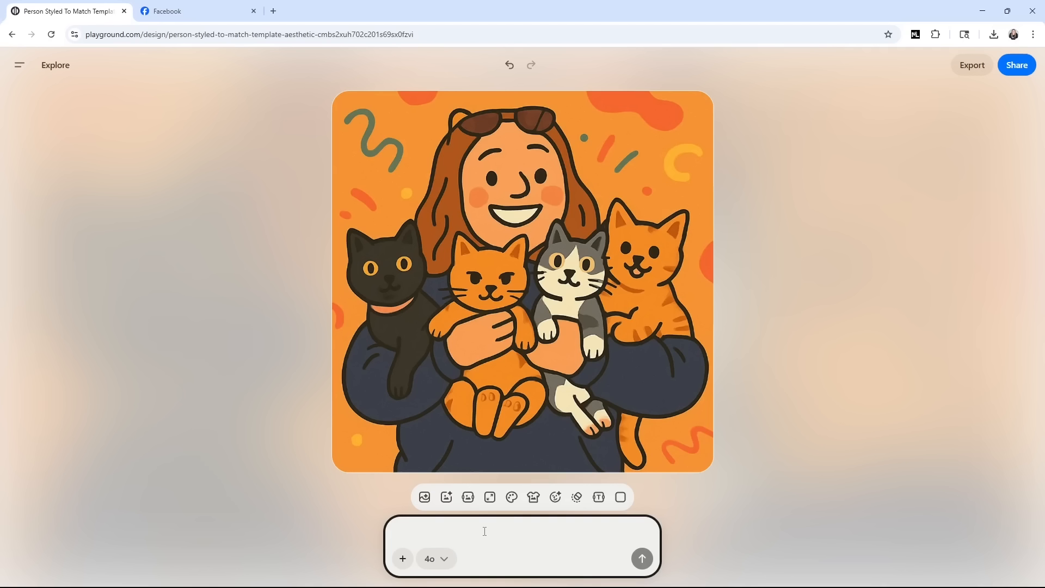
type("Change ")
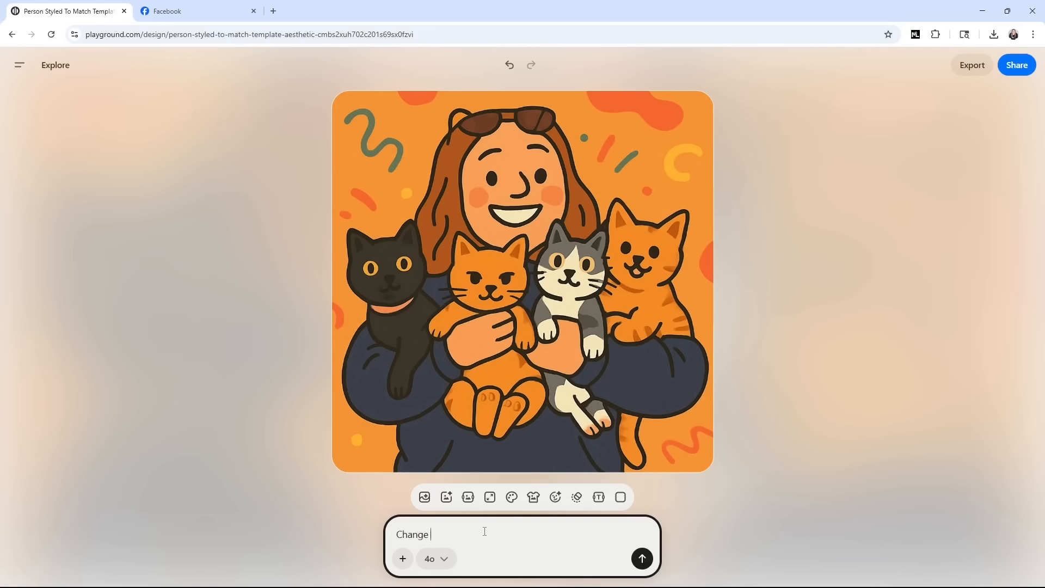
type("the style to a kawaii style image removinfg")
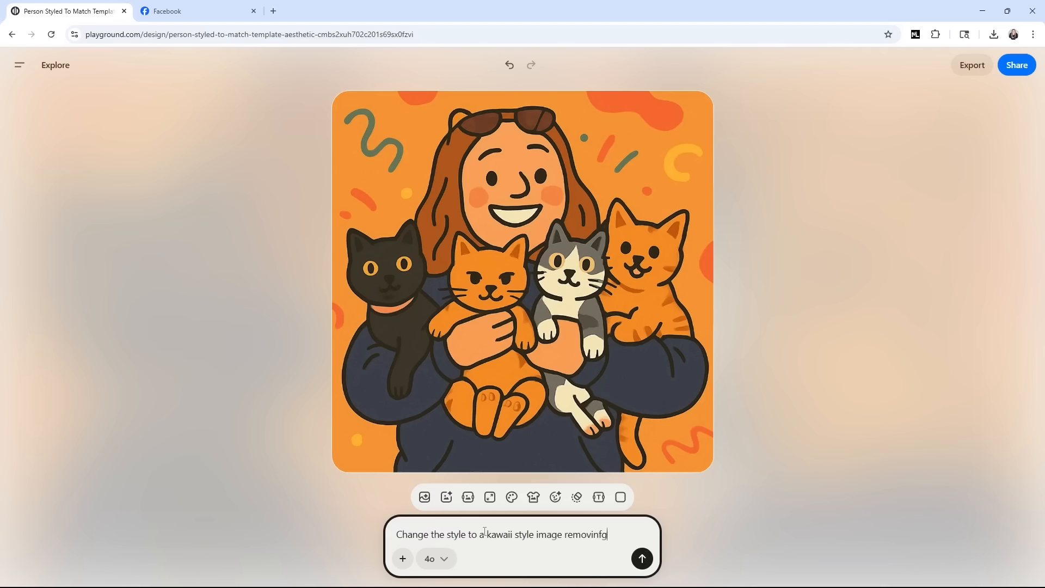
type("ng the backgroun")
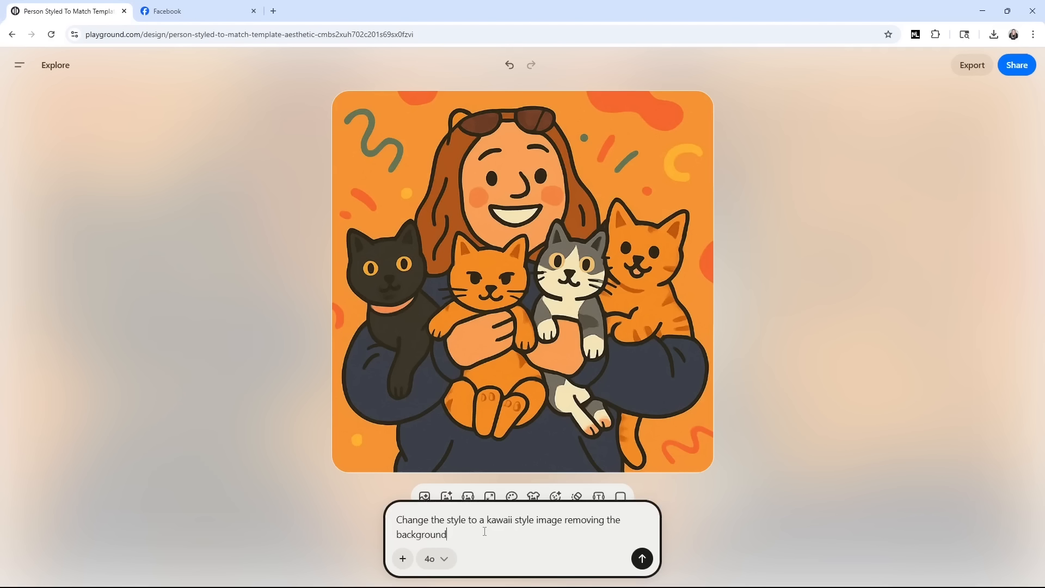
type("d")
key("Return")
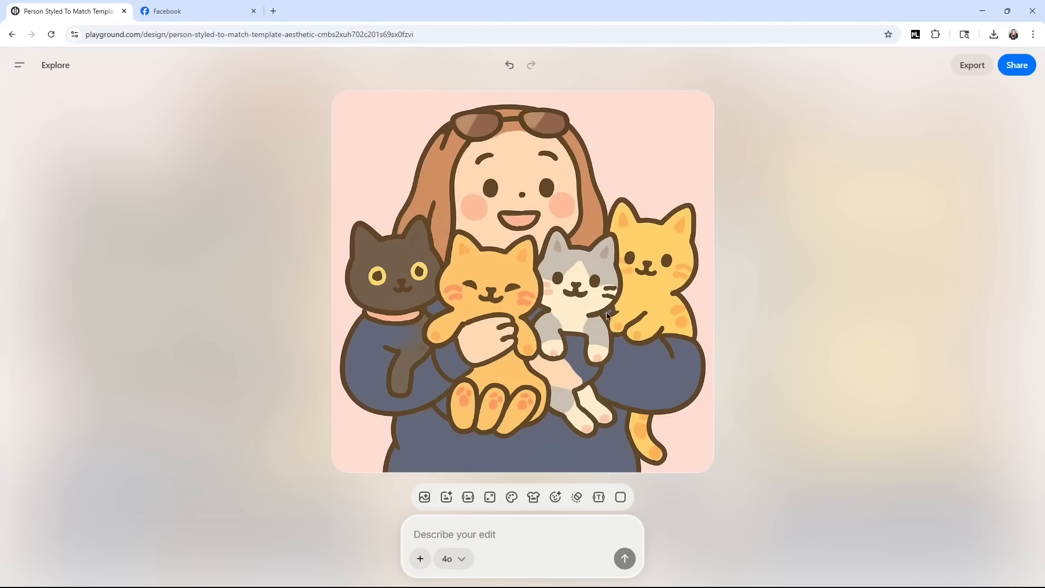
- Upscale the kawaii illustration by 4x for export, and download and save the upscaled image
left_click(961, 70)
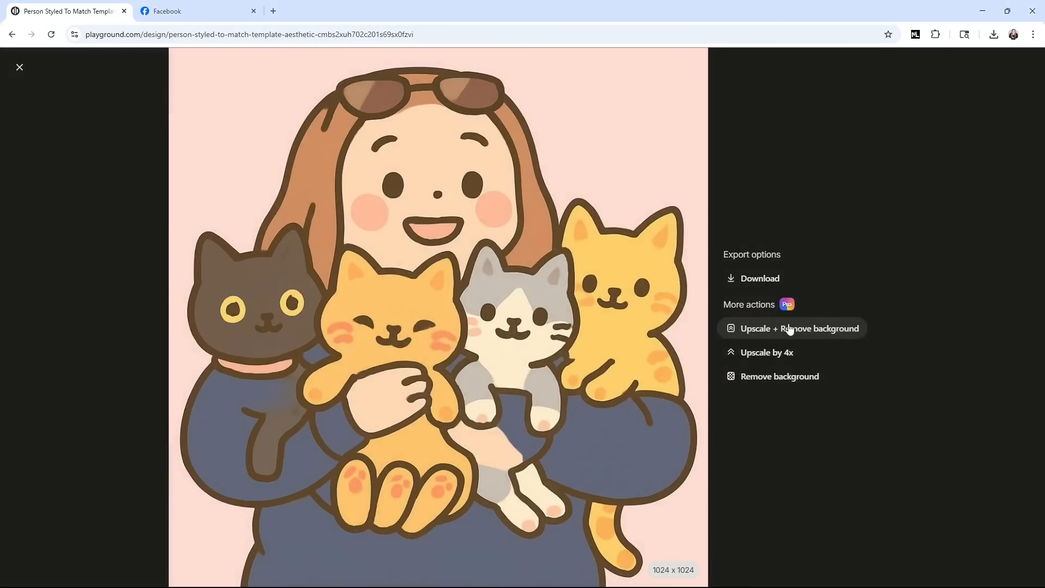
left_click(752, 361)
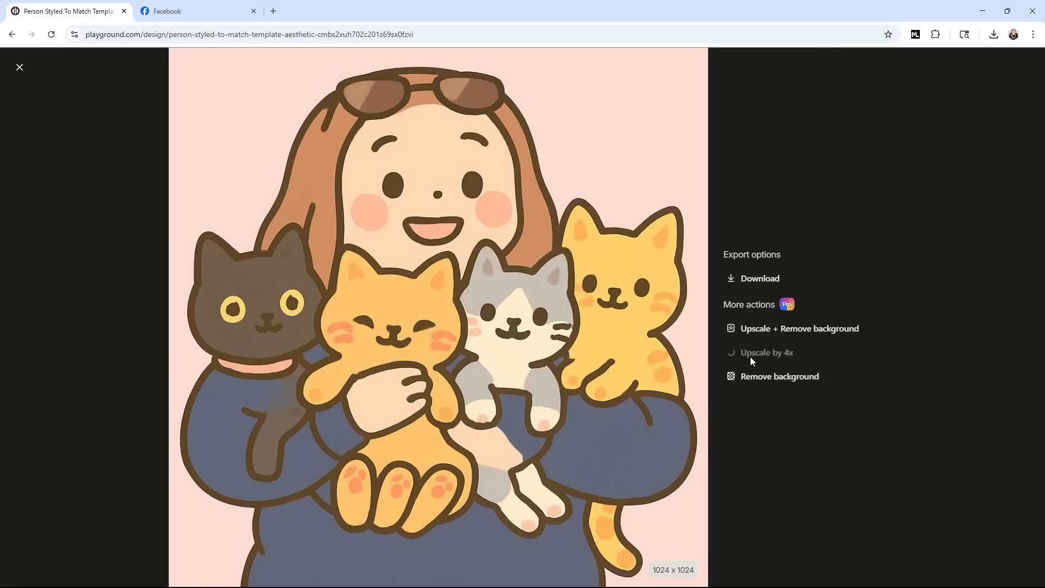
left_click(756, 279)
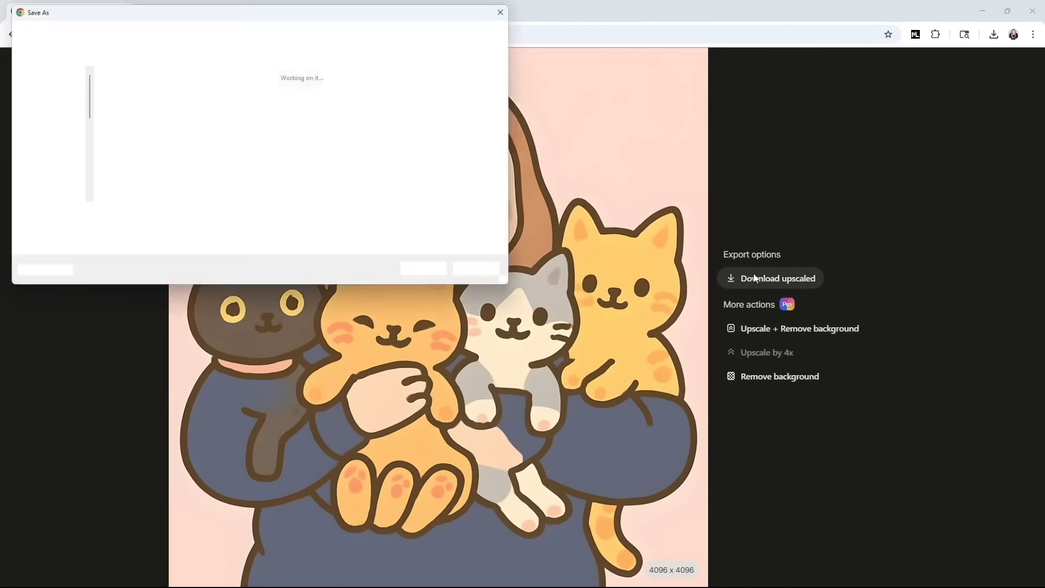
left_click(430, 274)
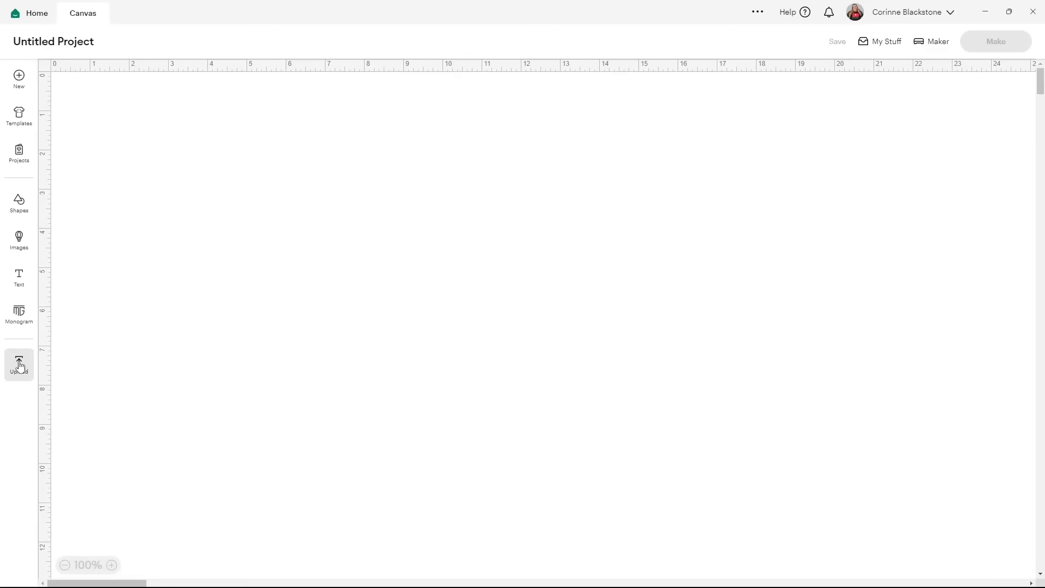
- Switch to Cricut Design Space and upload the image file whose name starts with "Kawaii Illustration Of Person With Cats"
left_click(19, 365)
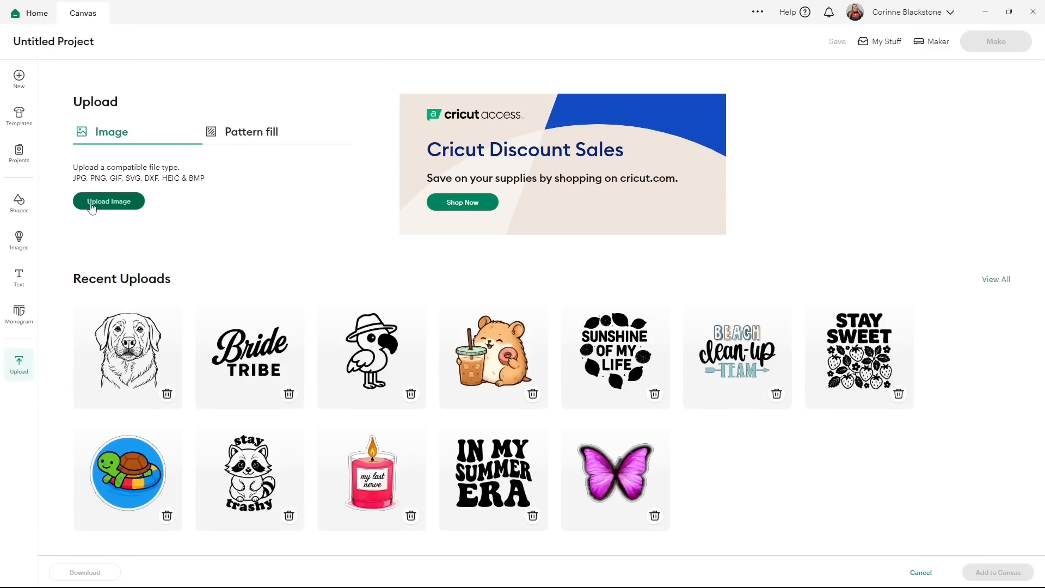
left_click(93, 203)
left_click(544, 325)
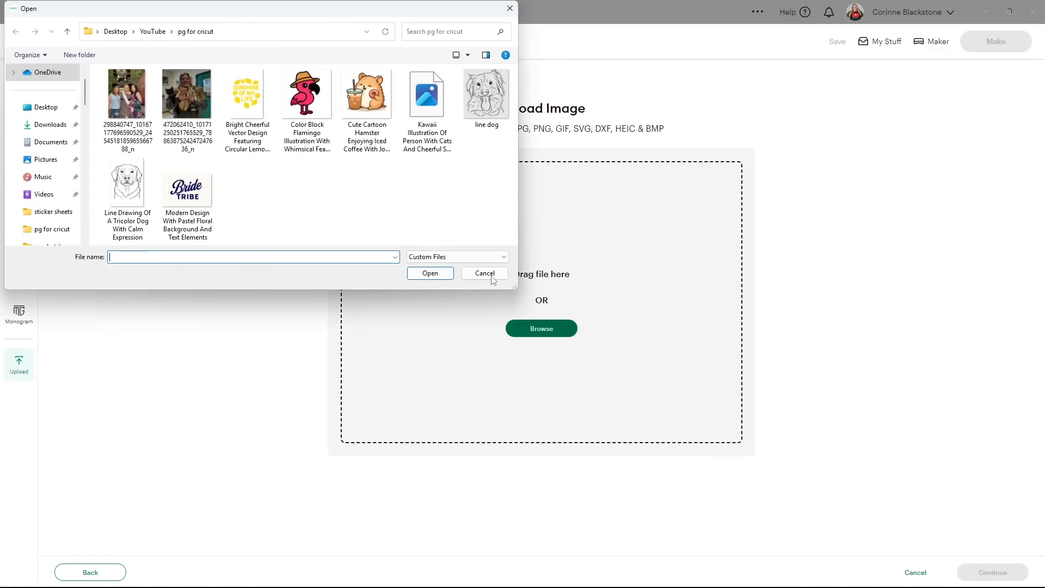
left_click(403, 90)
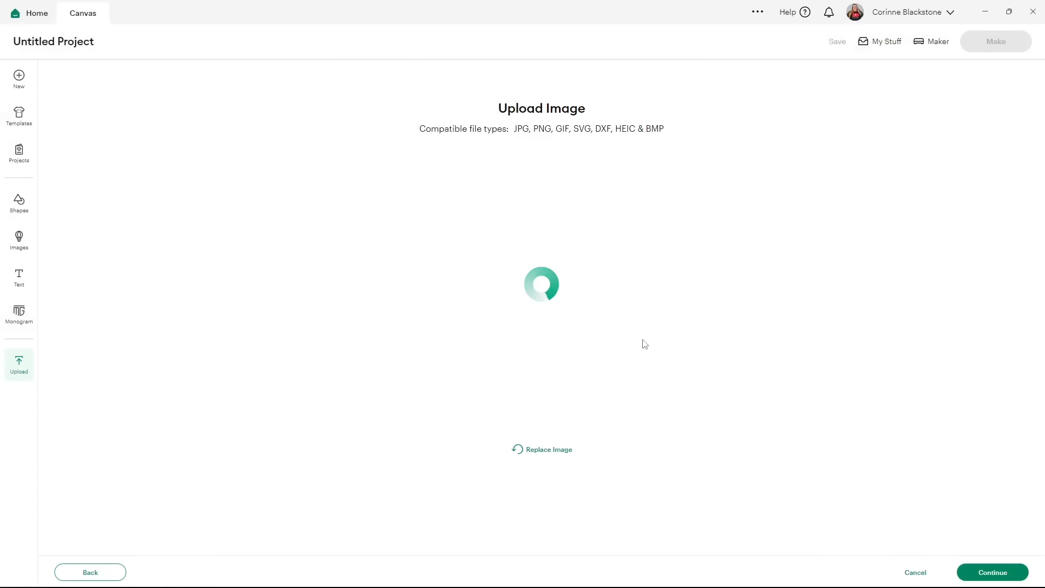
left_click(973, 569)
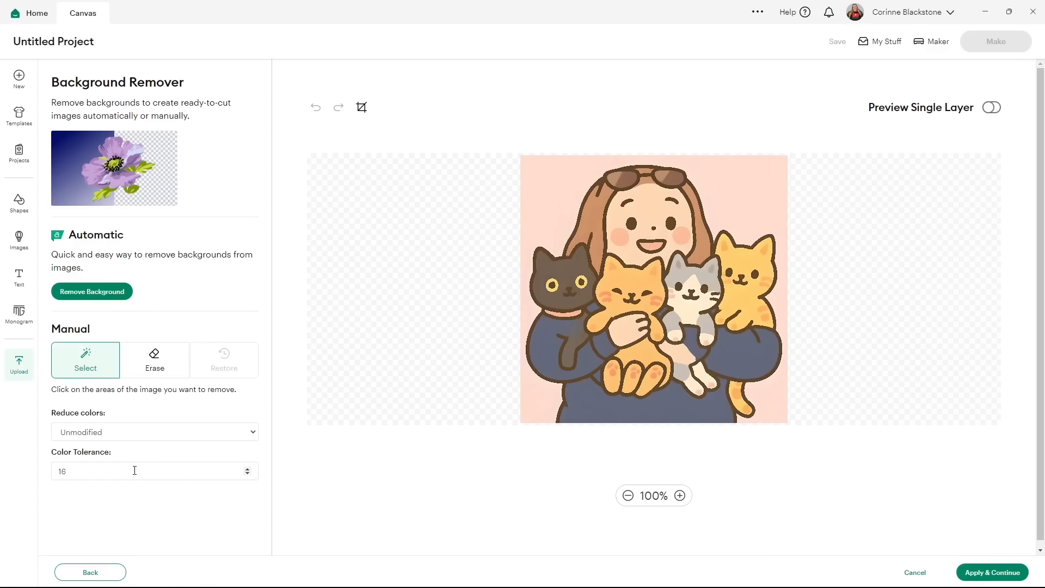
- Set the color tolerance to 100, remove the pink background around the figures, and check the cutout in the single-layer preview
double_click(60, 472)
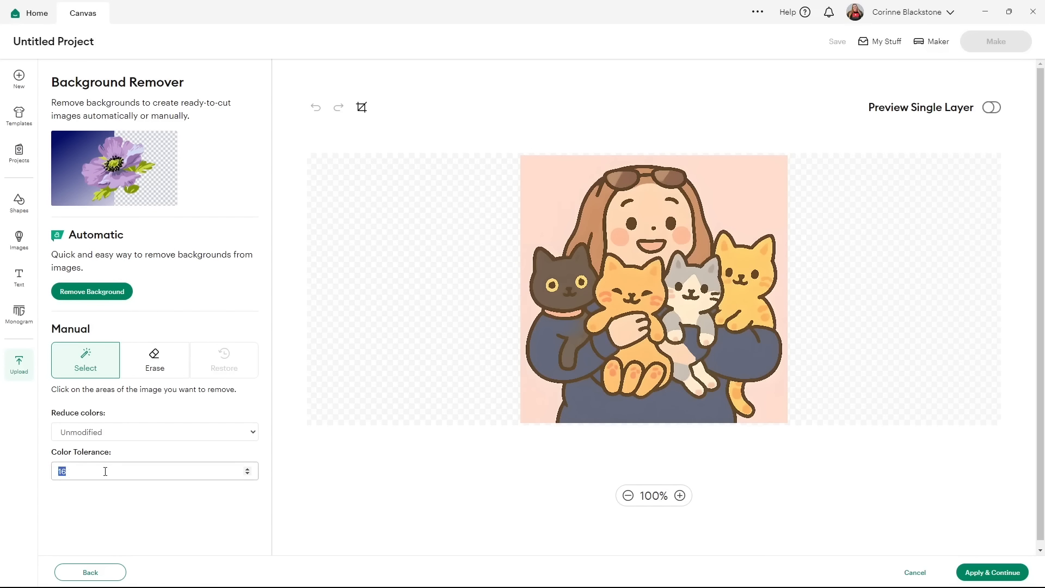
type("100")
left_click(182, 527)
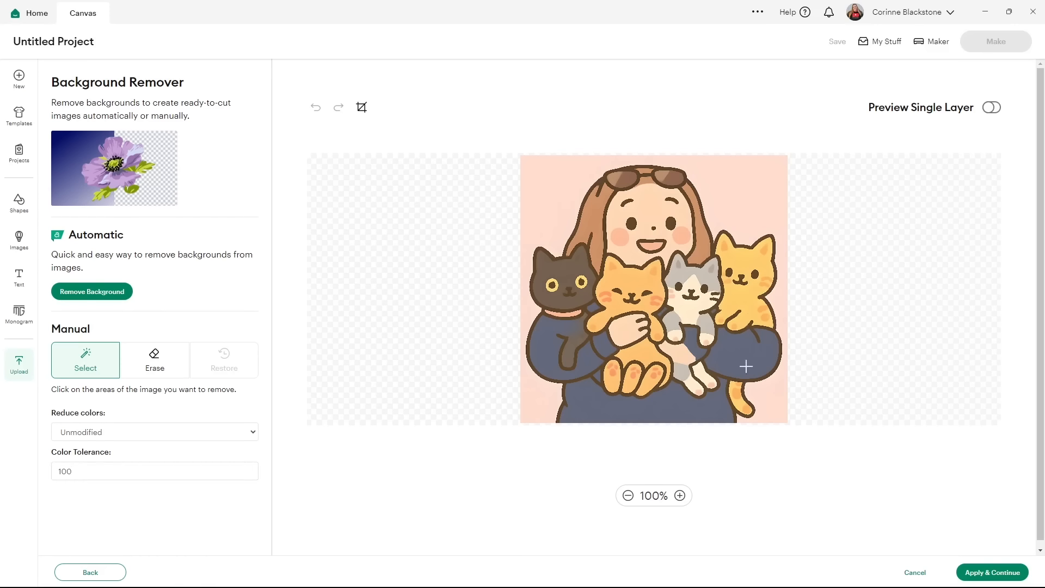
left_click(769, 409)
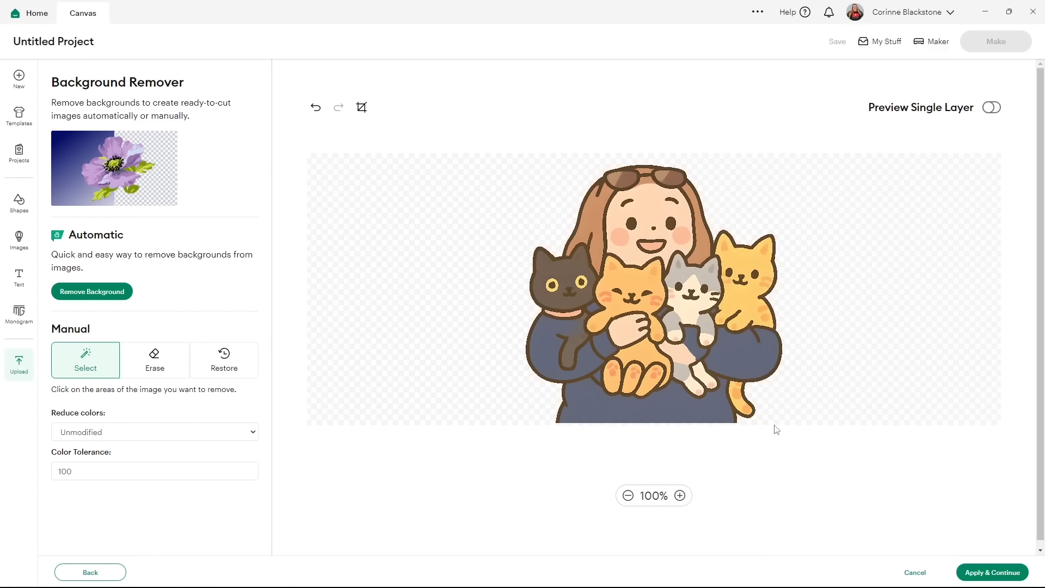
left_click(993, 107)
left_click(993, 108)
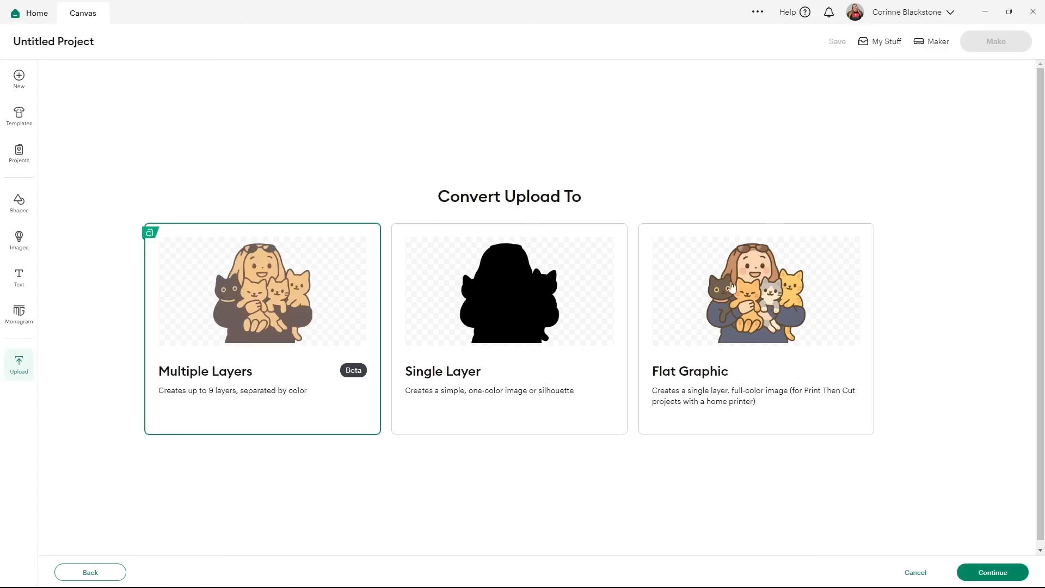
- Convert the upload to a Flat Graphic and add the kawaii illustration to the canvas
left_click(870, 373)
left_click(973, 572)
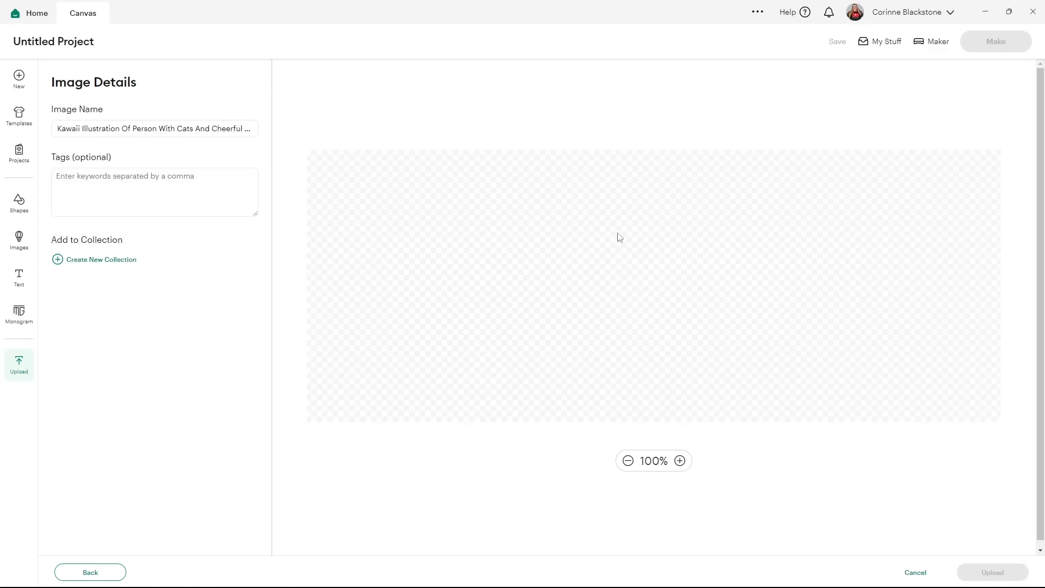
left_click(1021, 573)
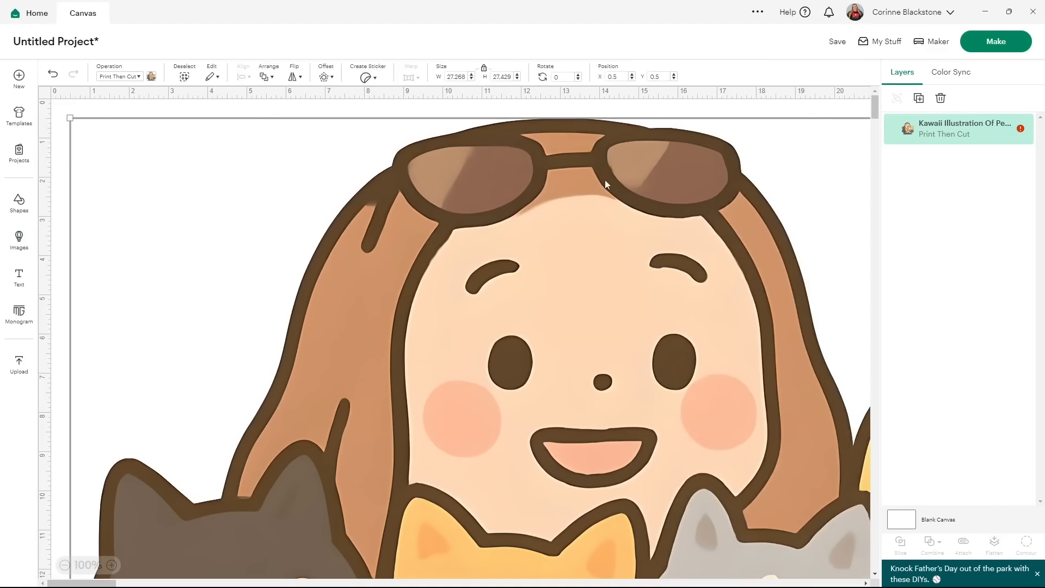
- Set the kawaii illustration's width to 5 in
left_click(447, 75)
type("5")
key("Return")
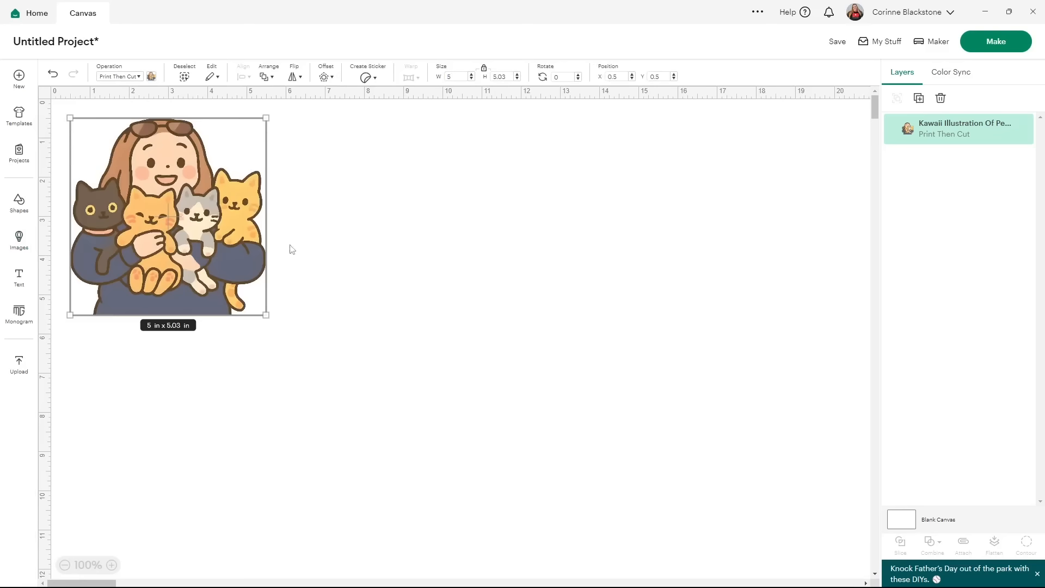
- Move the illustration away from the canvas corner and scale it proportionally to about 7.19 by 7.23 in
left_click_drag(183, 253, 293, 288)
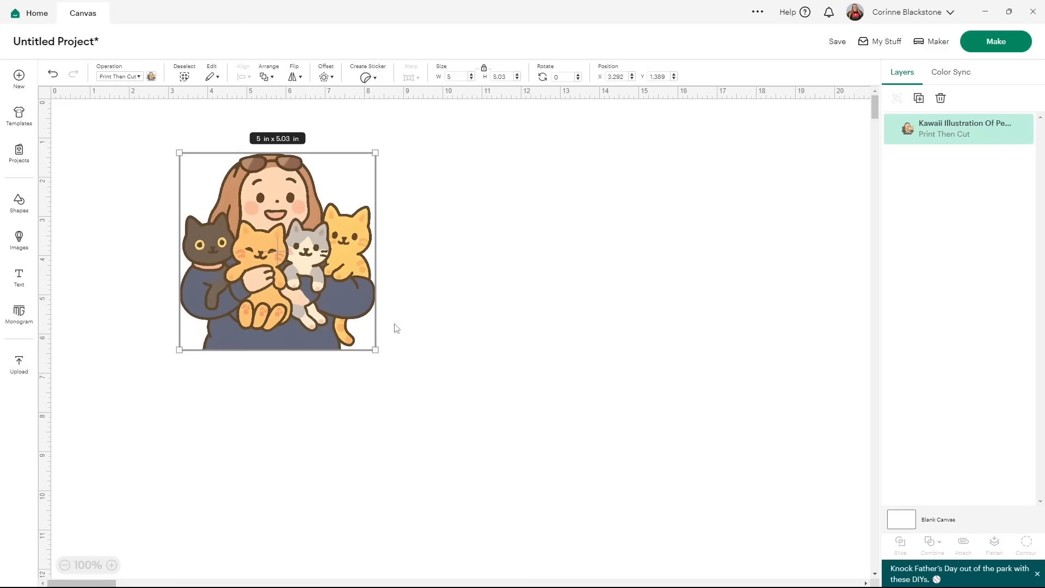
left_click_drag(375, 349, 673, 575)
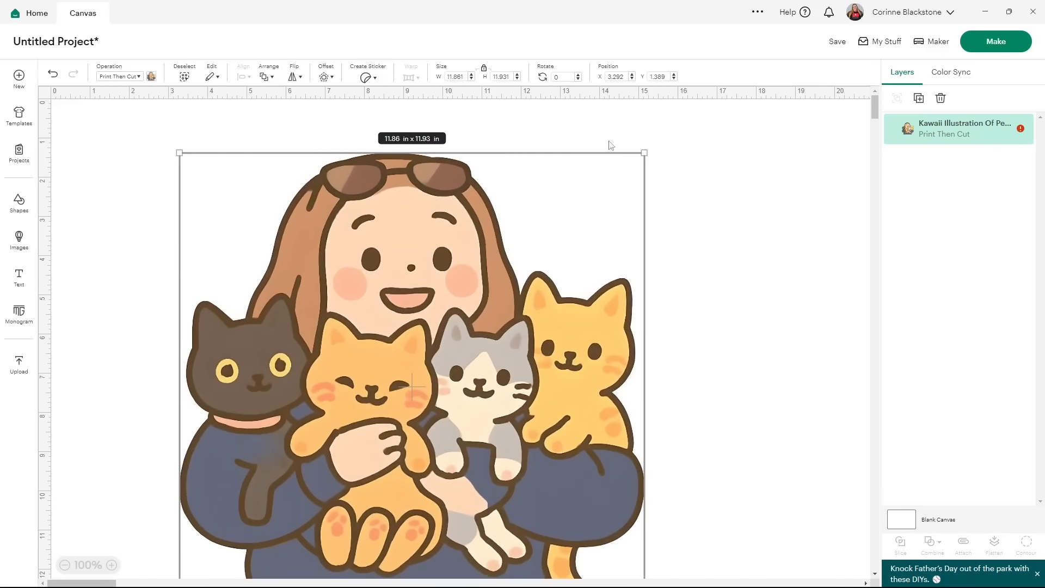
left_click_drag(644, 153, 511, 287)
left_click_drag(340, 411, 347, 308)
left_click_drag(516, 515, 459, 467)
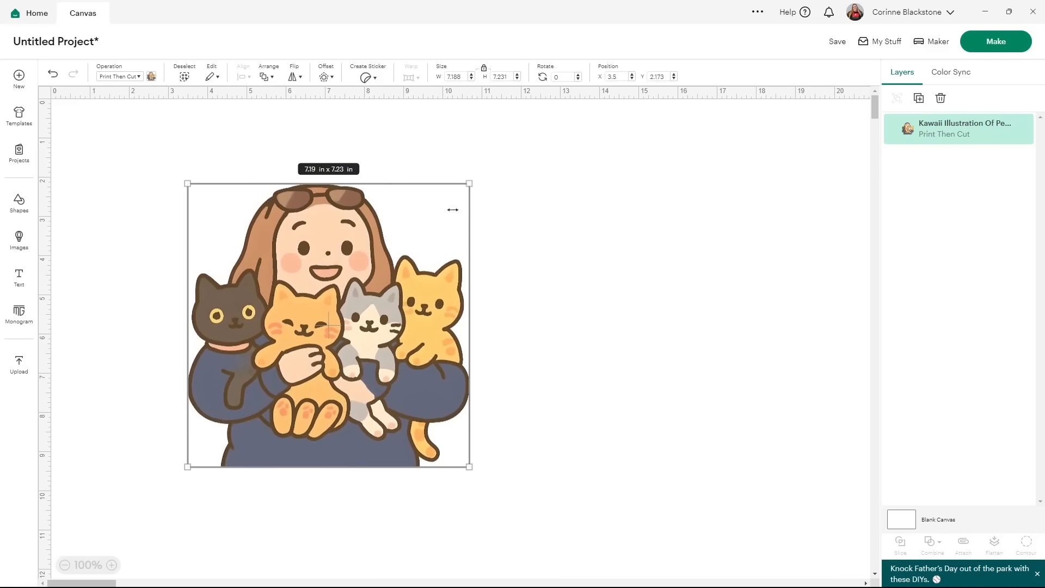
- Add an offset around the illustration with a distance of 0.111 in and rounded corners
left_click(324, 78)
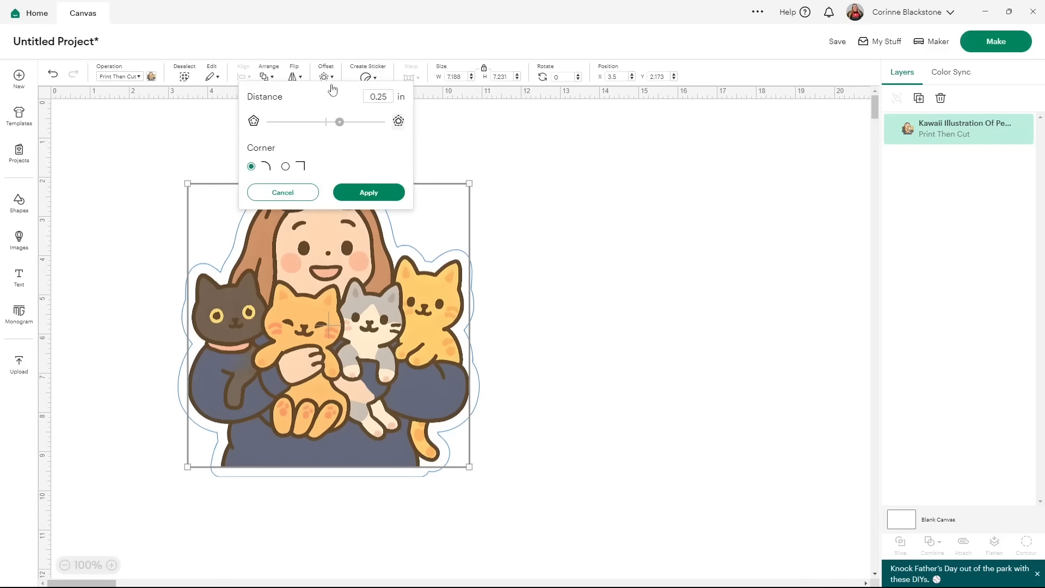
left_click_drag(339, 123, 332, 123)
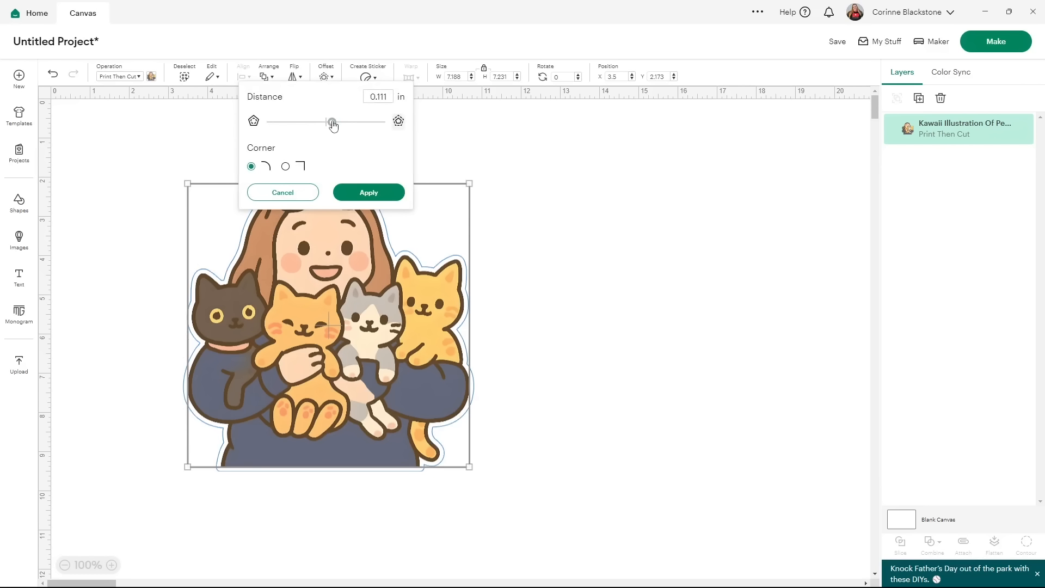
left_click(364, 194)
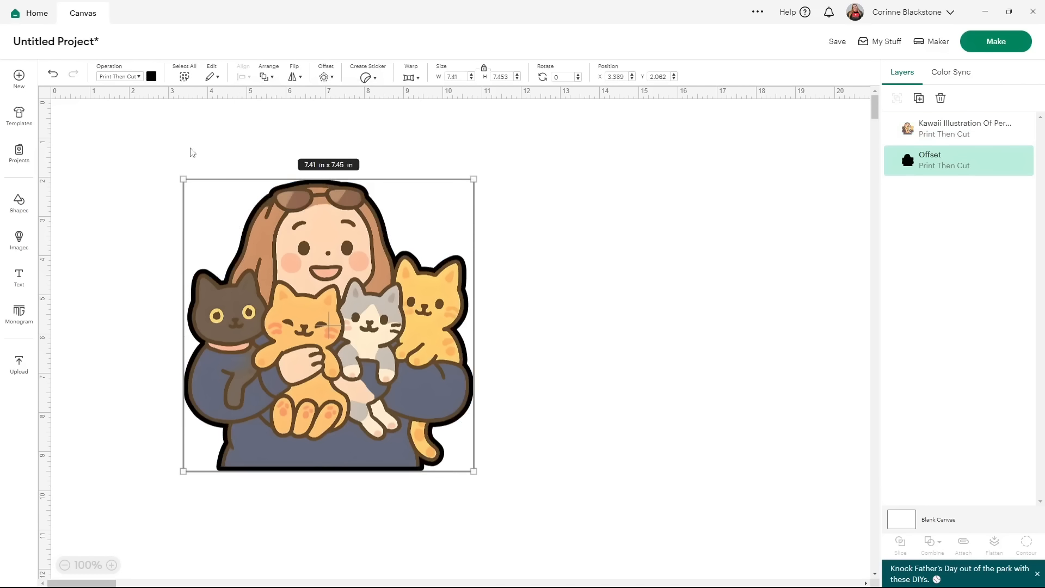
- Try light gray and white as the offset layer's print color
left_click(151, 77)
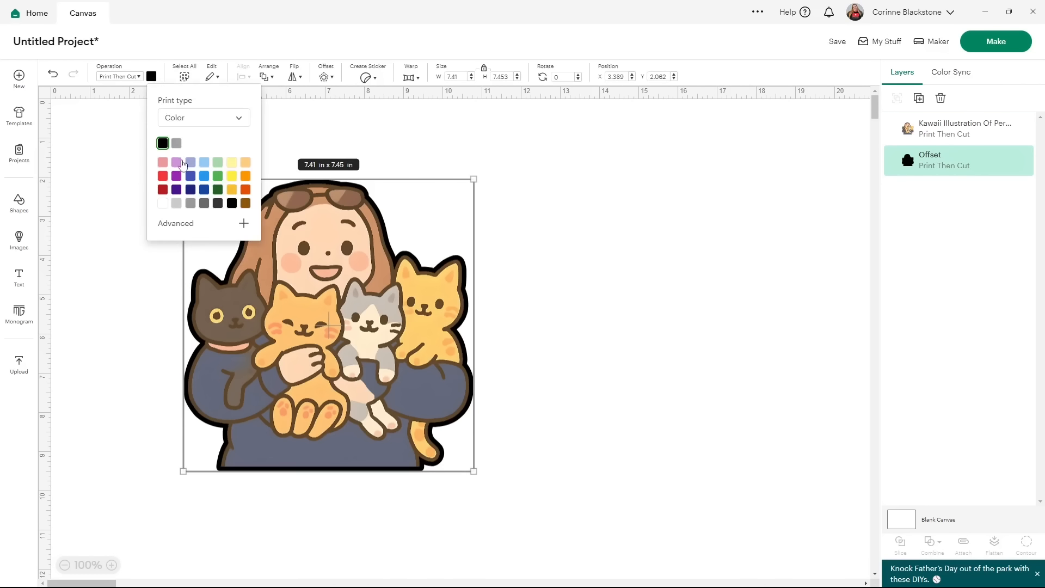
left_click(176, 202)
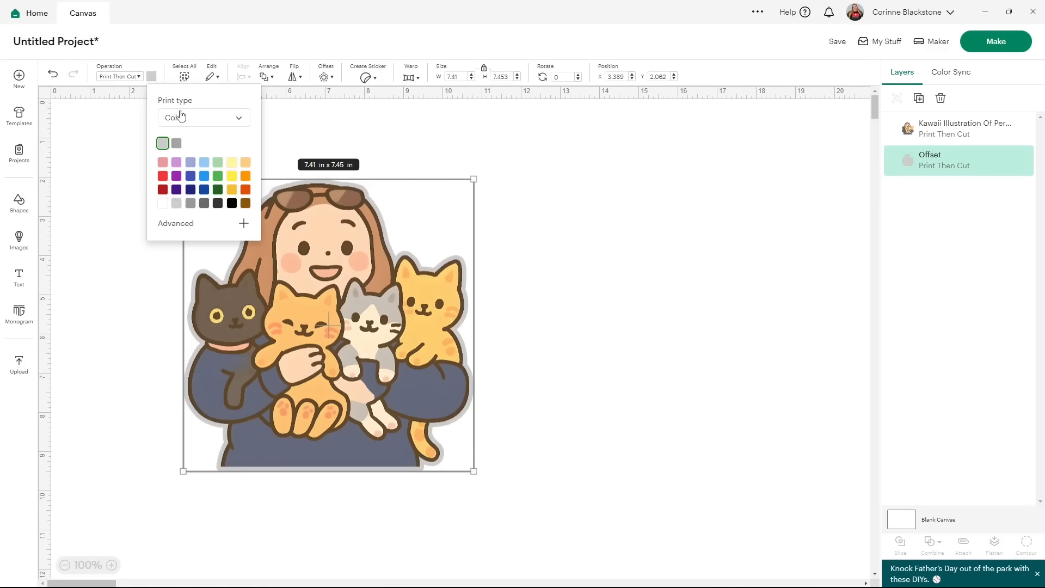
left_click(162, 203)
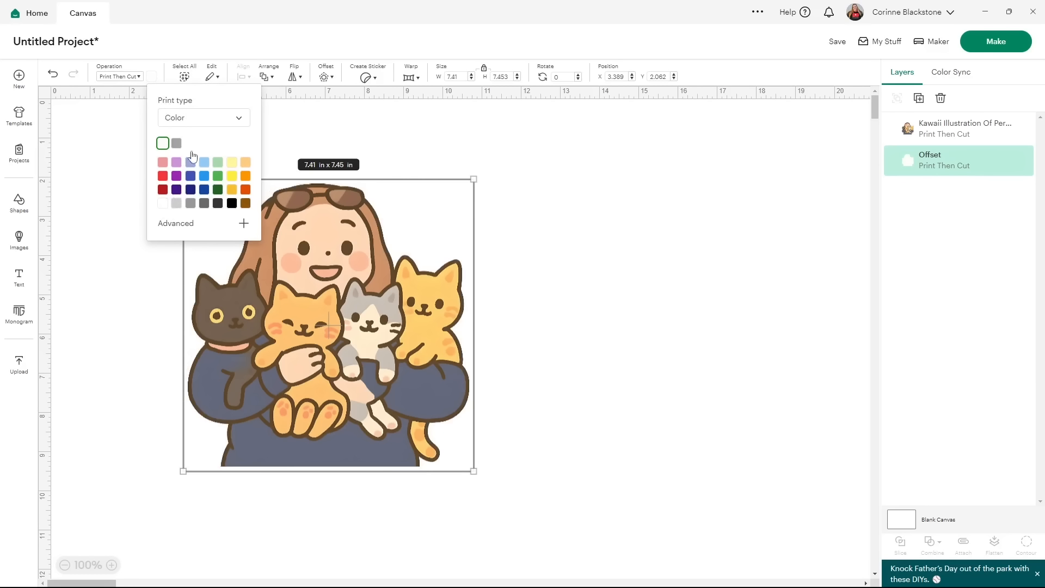
- Change the offset layer's print type to Pattern and fill it with the light pink pattern
left_click(210, 117)
left_click(214, 161)
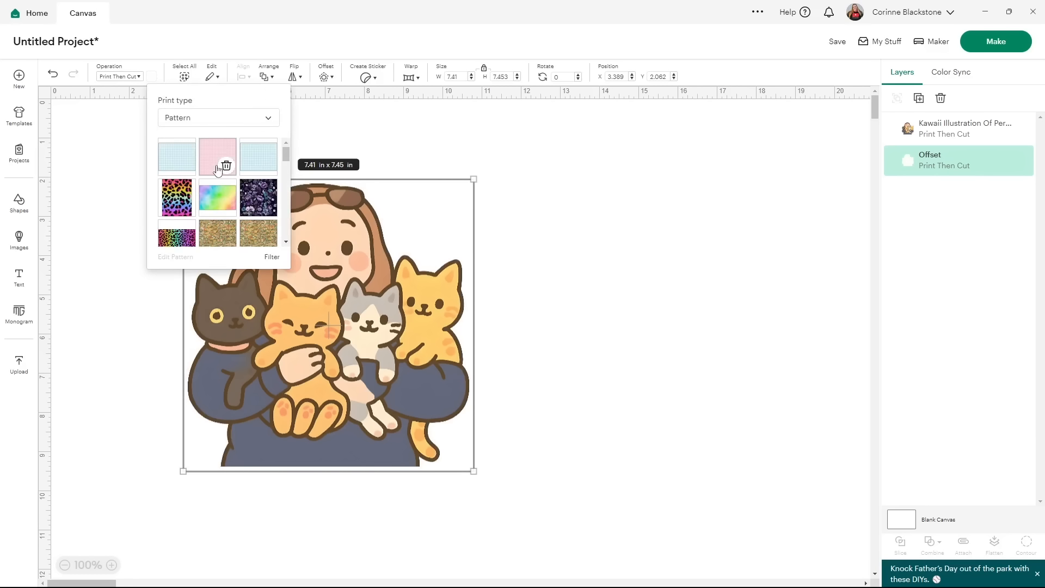
left_click(201, 149)
left_click(215, 149)
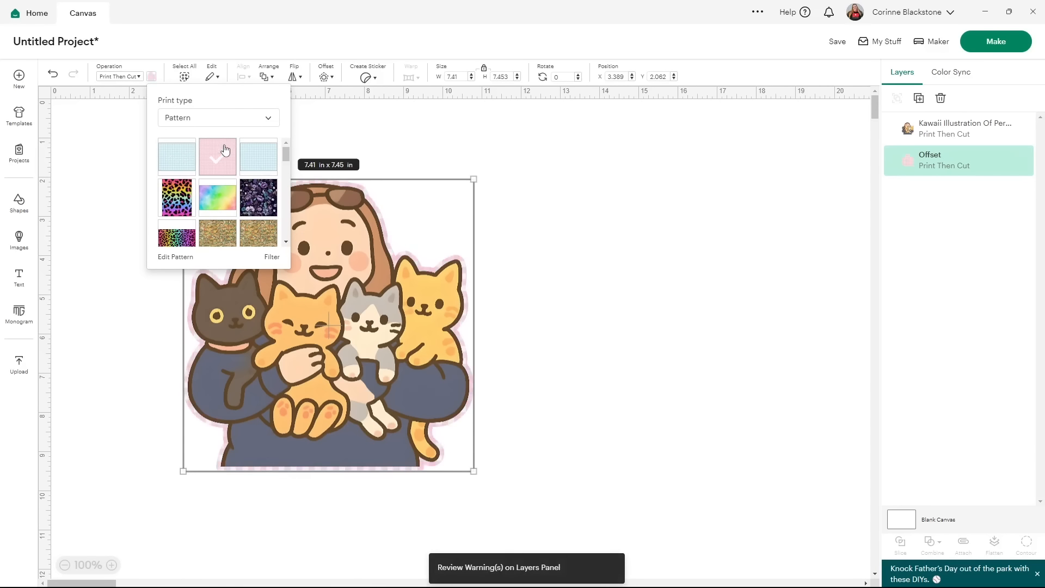
- Close the offset layer's pattern options
left_click(131, 171)
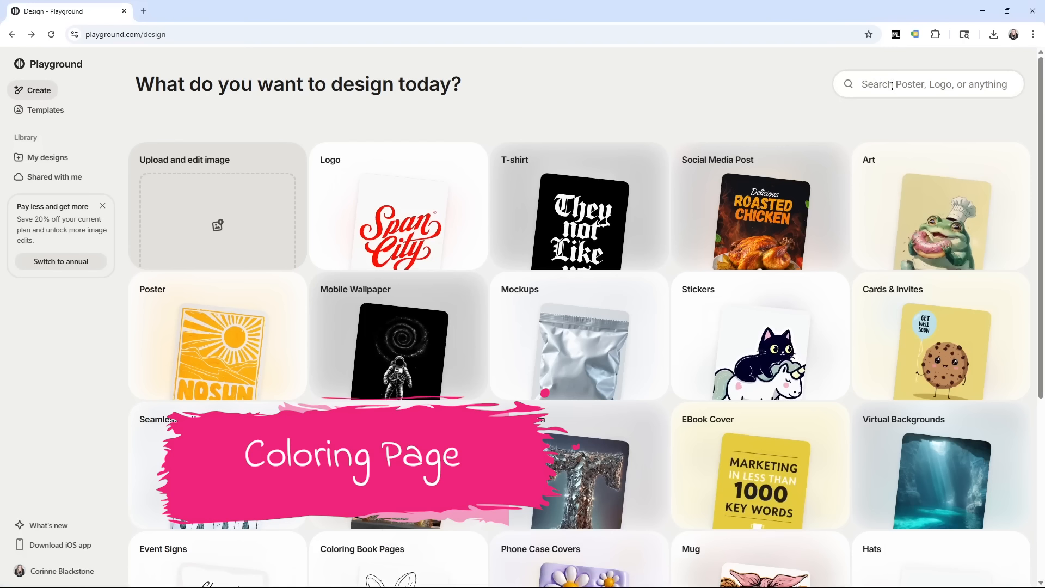
- Switch to Playground, search its designs for "dog", and open the coloring book page of the sitting puppy with dandelions
left_click(893, 85)
type("dog")
key("Return")
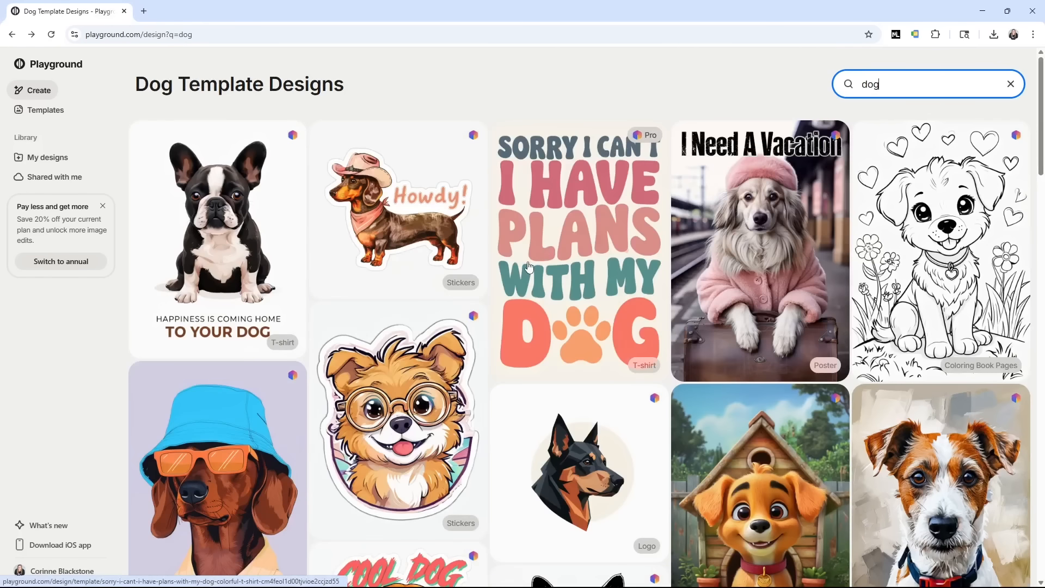
scroll(496, 279, "down", 4)
scroll(497, 279, "down", 14)
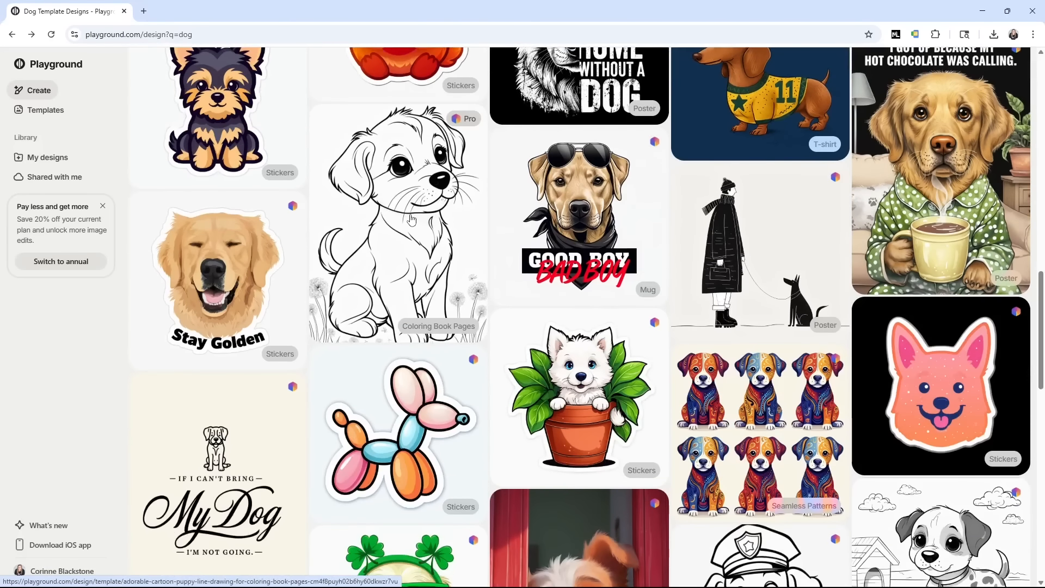
left_click(401, 229)
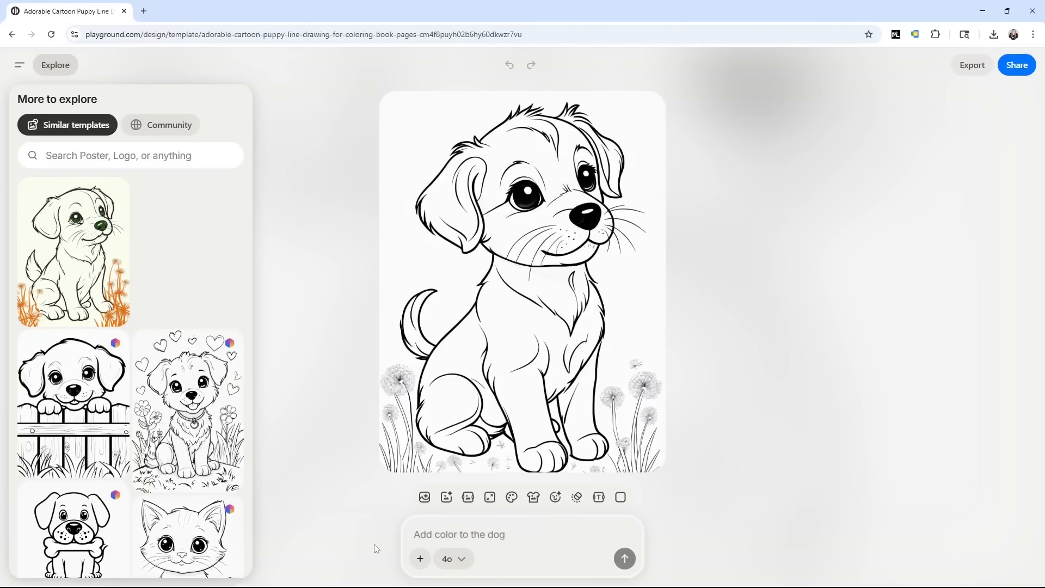
- Attach the poolside dog photo as reference and submit the prompt "Take the reference photo and make it into a coloring page like this one."
left_click(419, 559)
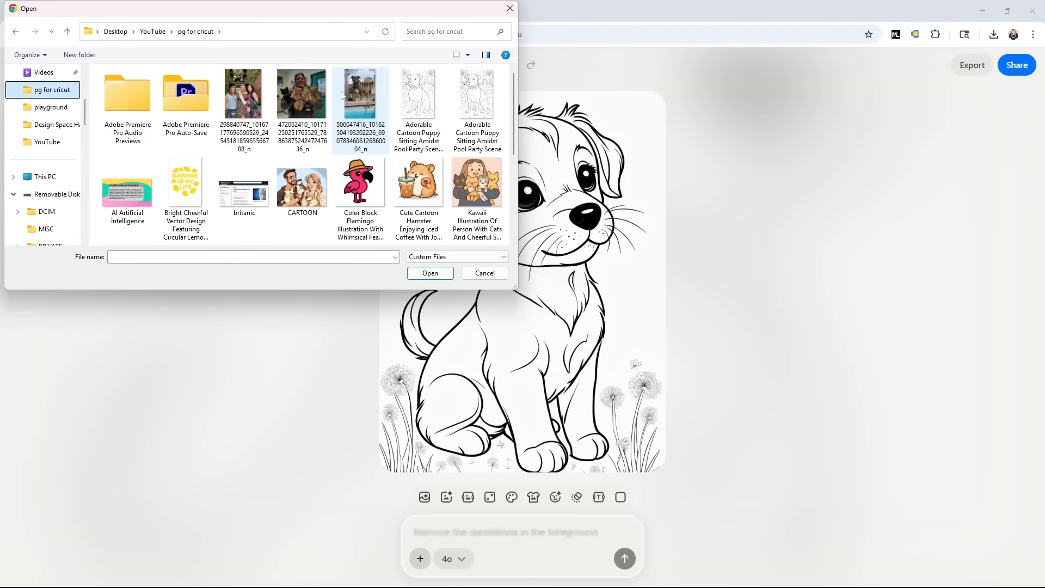
double_click(344, 90)
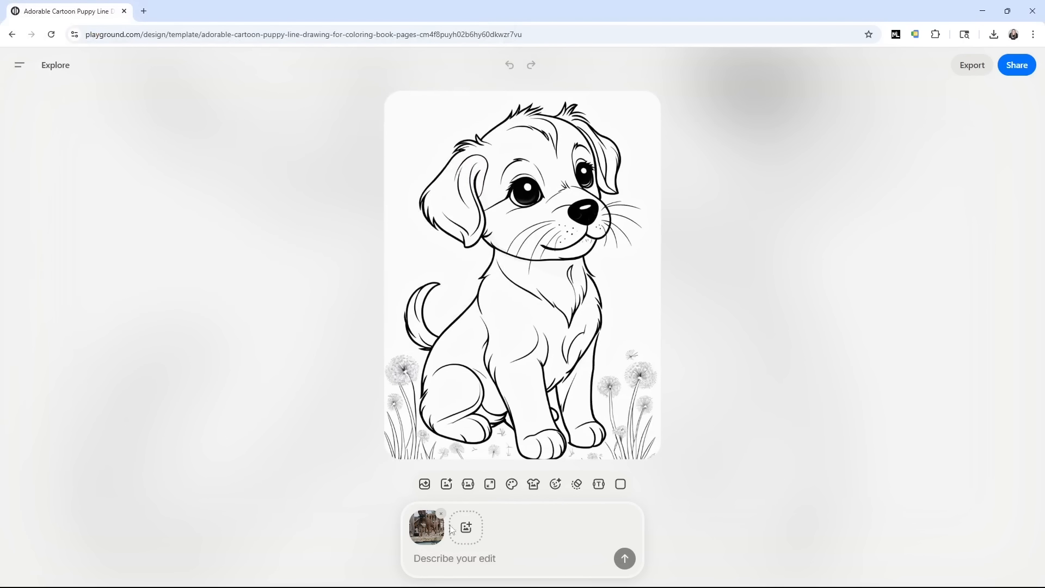
left_click(509, 555)
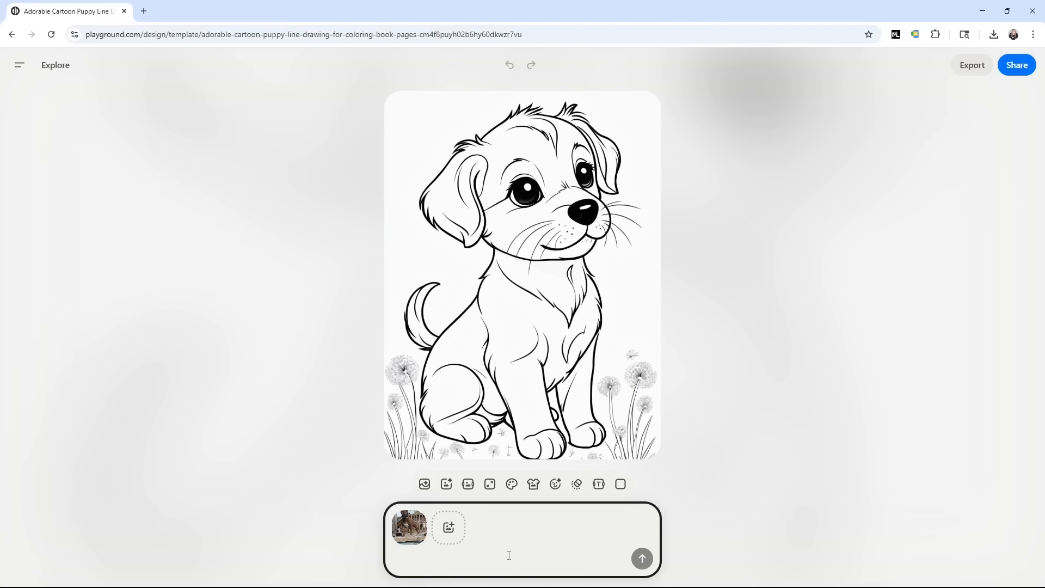
type("Take the re")
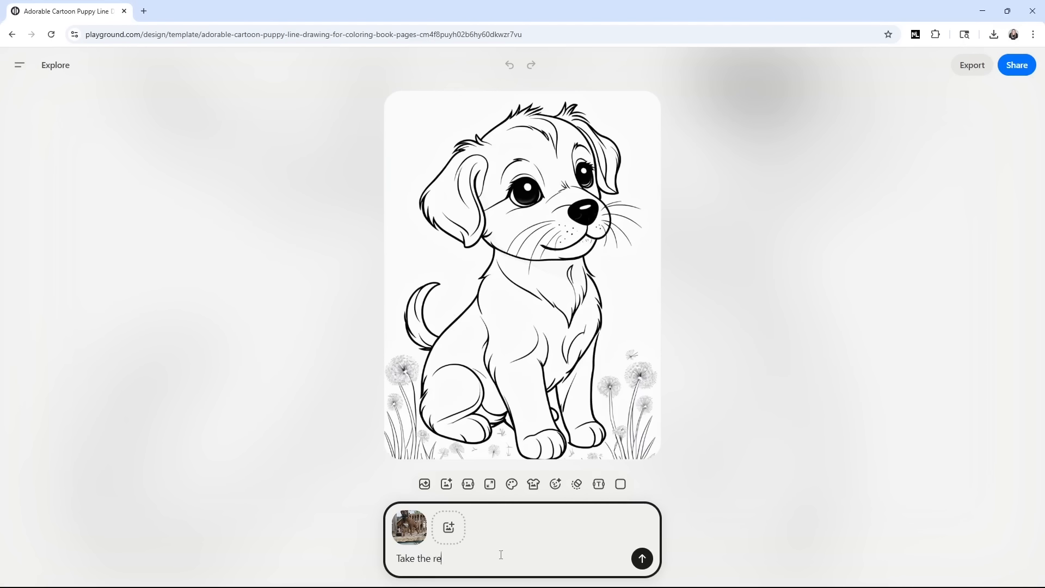
type("frence")
right_click(455, 559)
left_click(512, 299)
type("photo and make")
type(" it into ")
type("a coloring pag")
type("e like this one")
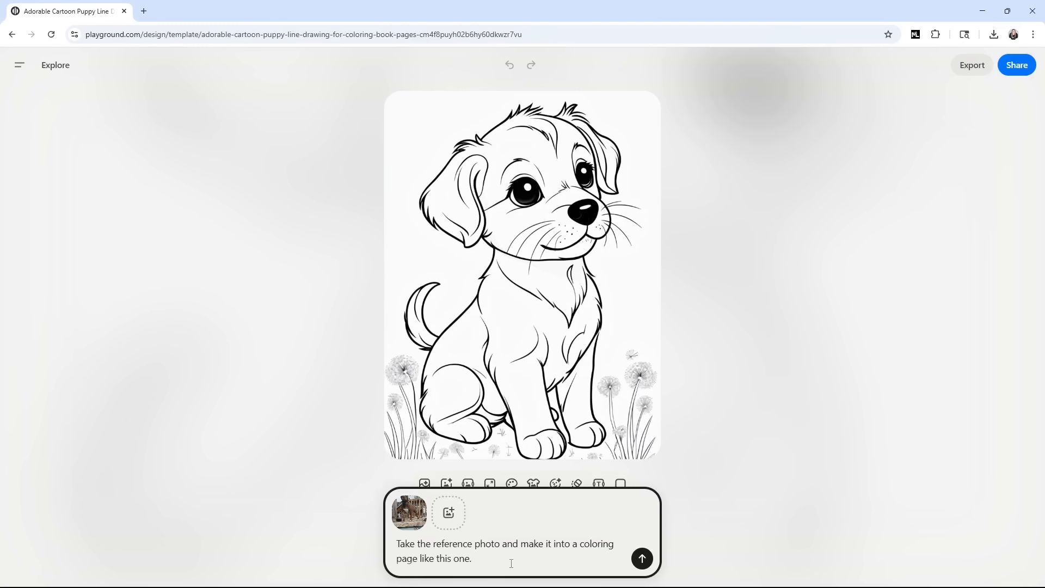
type(".")
key("Return")
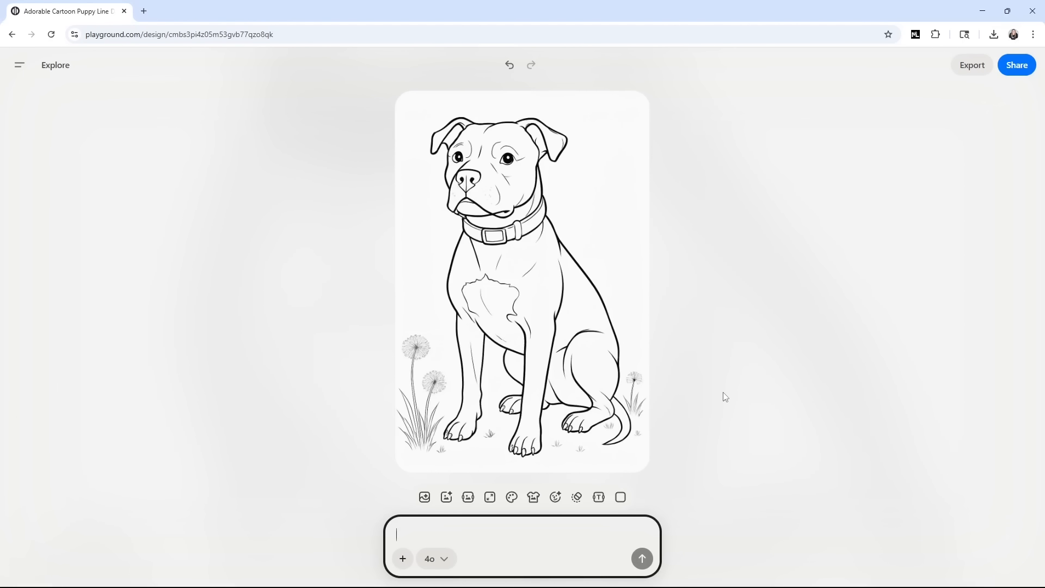
- Write a new edit prompt for the coloring page: "Keep the dog the same but make the background like a pool party"
left_click(602, 522)
type("Keep the dog th")
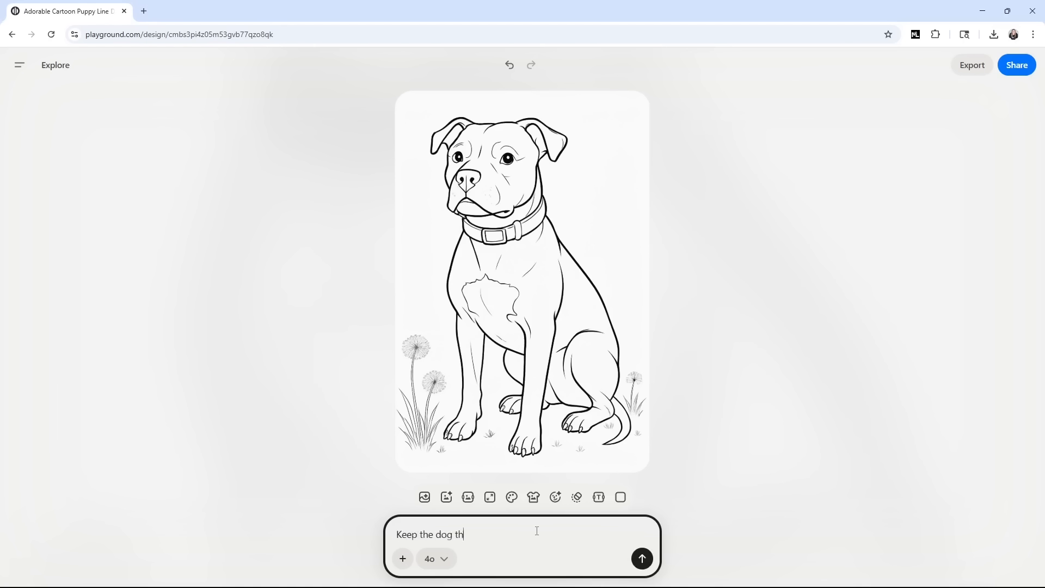
type("e same by")
key("BackSpace")
key("BackSpace")
type("but make the background l")
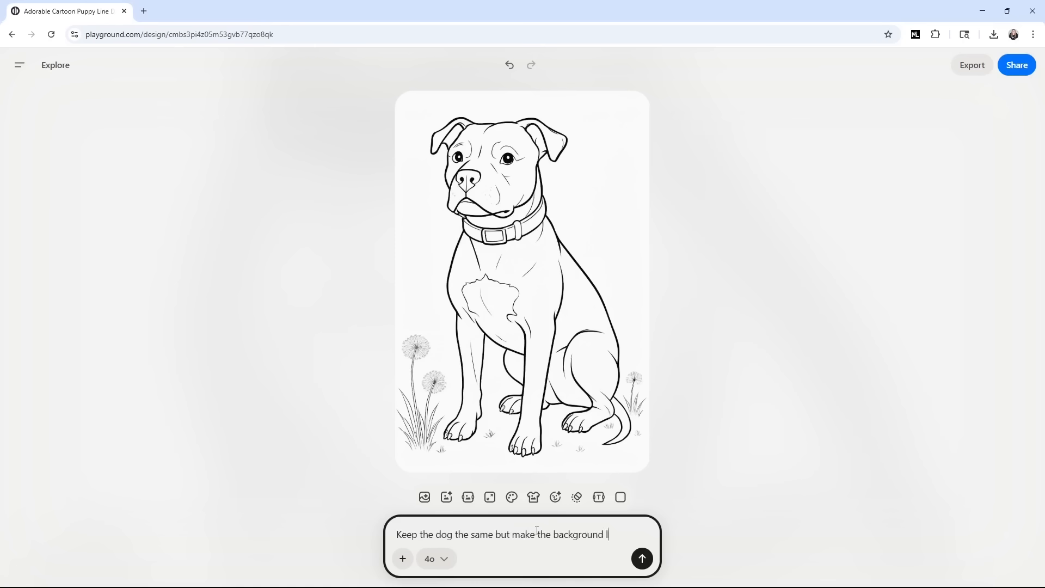
type("ike a pool party")
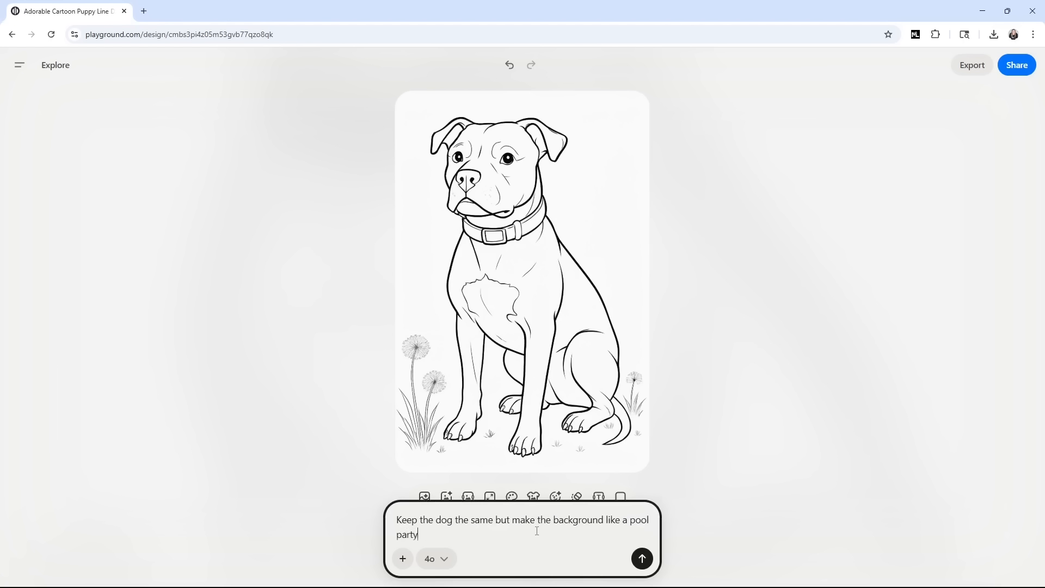
- Extend the prompt with "include pool floats, beach towels, beach balls, anything that would make a pool party fun" and submit it
type(". include pool f")
type("loara")
key("BackSpace")
type("s,")
key("BackSpace")
key("BackSpace")
key("BackSpace")
type("ts, beach towel")
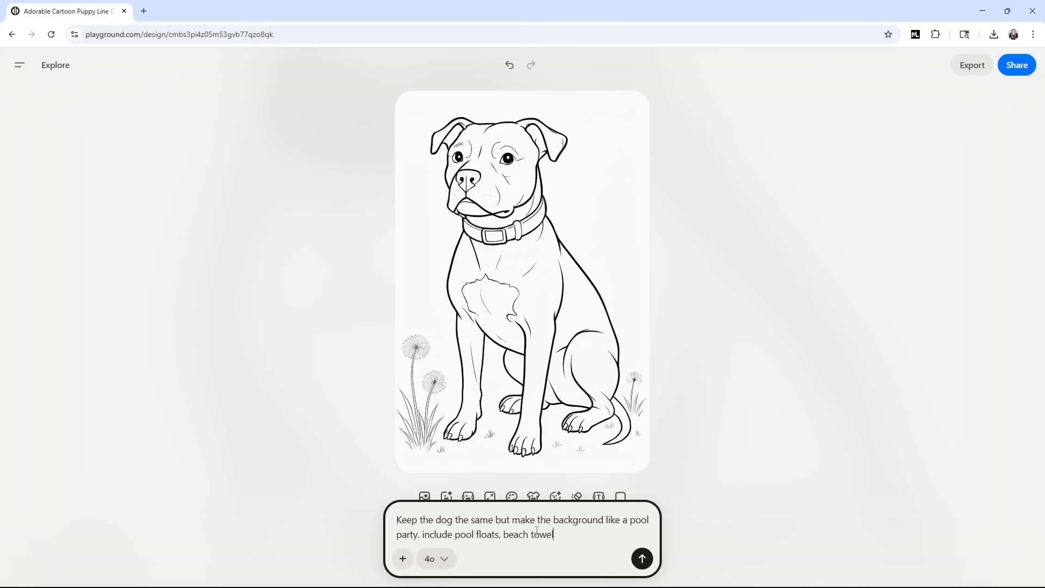
type("s, beach balls, anything that")
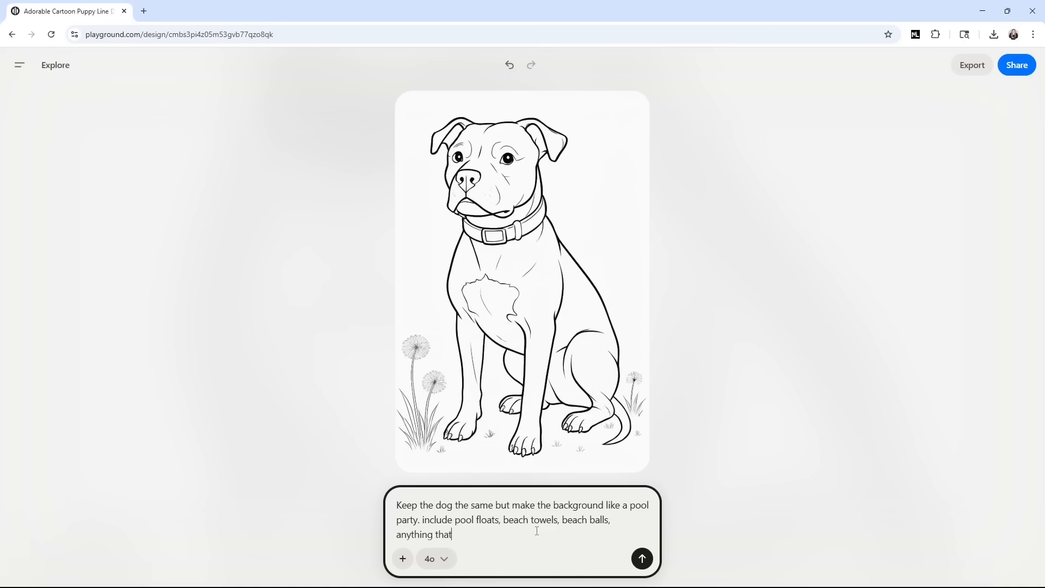
type(" would make a pool pae")
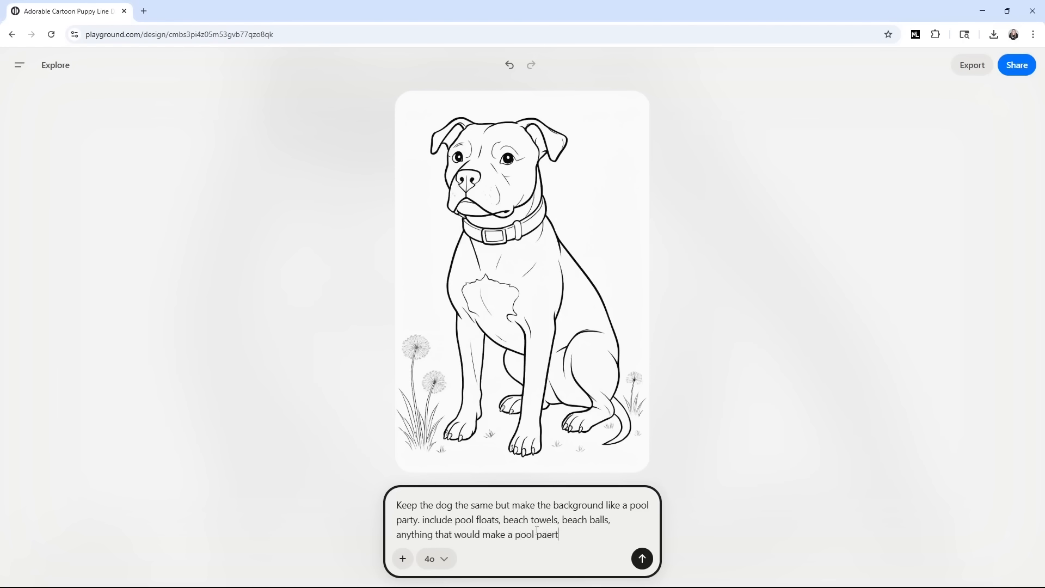
key("BackSpace")
type("rty fun")
key("Return")
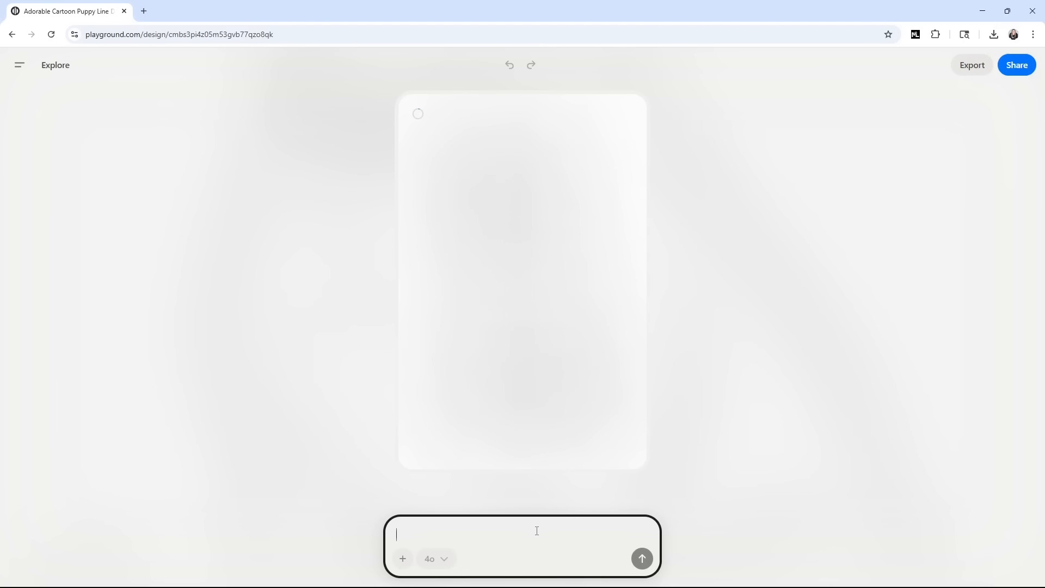